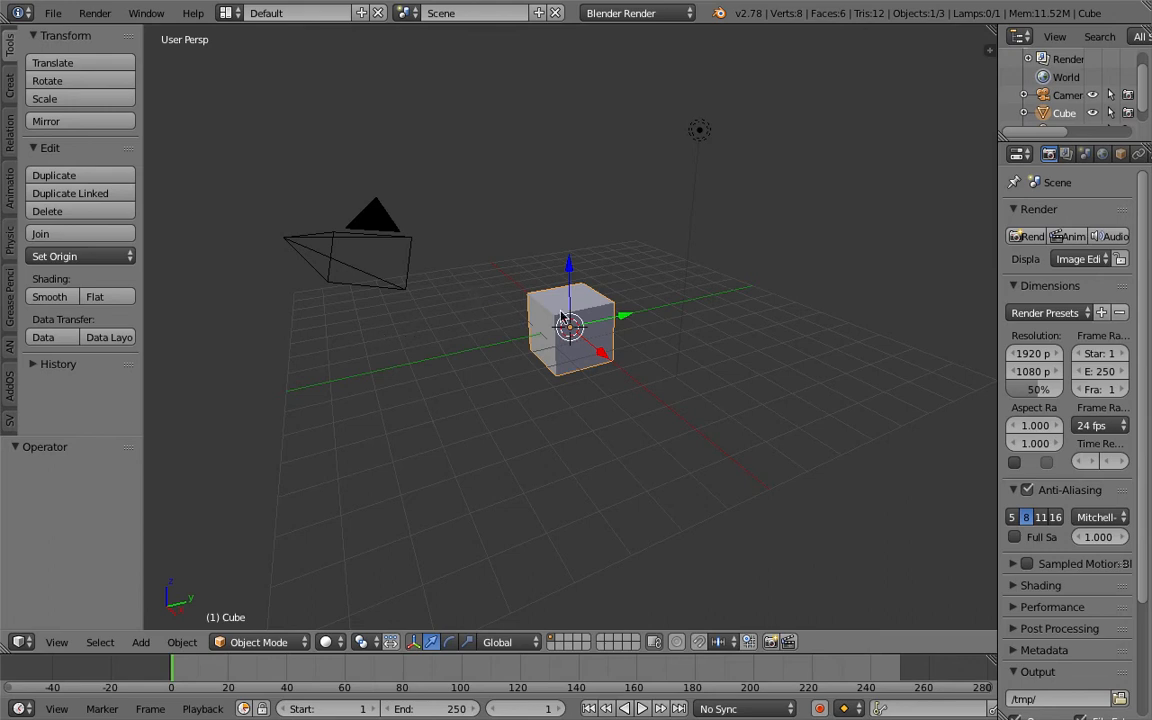
- Delete the default cube and switch the screen layout to Compositing
key("Delete")
left_click(227, 13)
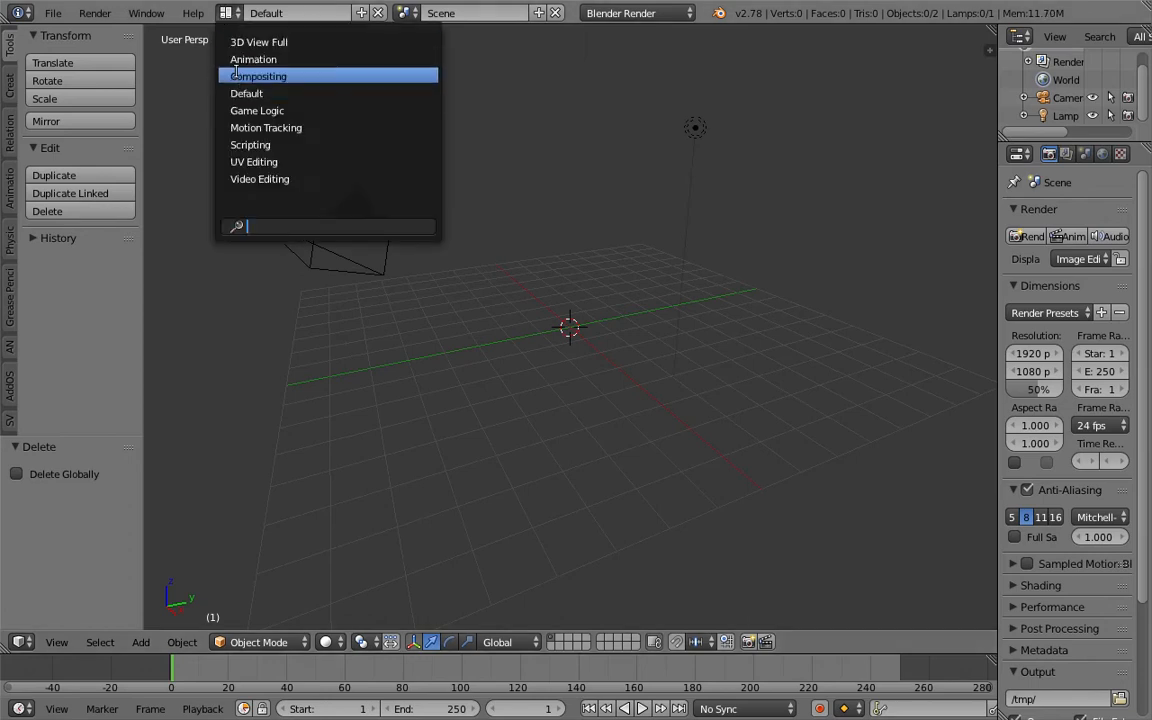
left_click(240, 68)
- Enlarge the 3D view area and move the camera and lamp to the second layer
left_click_drag(594, 433, 590, 270)
key("KP_0")
right_click(756, 424)
right_click(827, 470, "shift")
key("m")
key("2")
- Add a Ball metaball at the centre of the scene
middle_click_drag(753, 442, 722, 400)
key("shift+a")
mouse_move(727, 450)
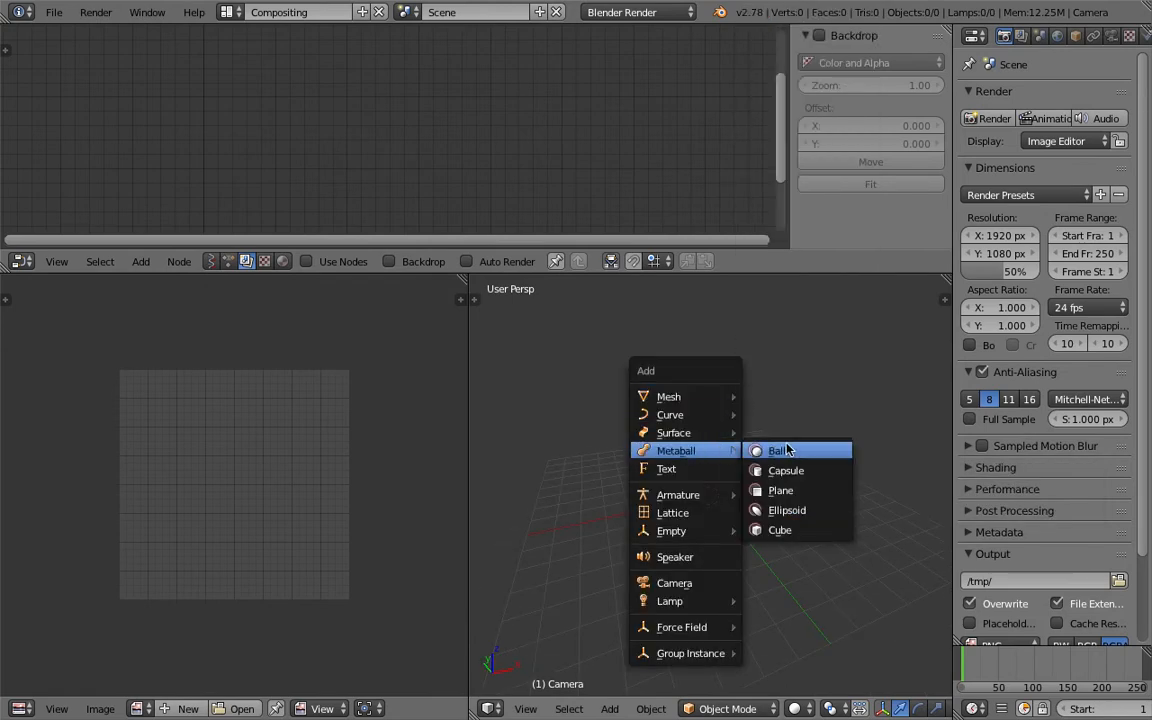
left_click(780, 452)
scroll(690, 460, "down", 3)
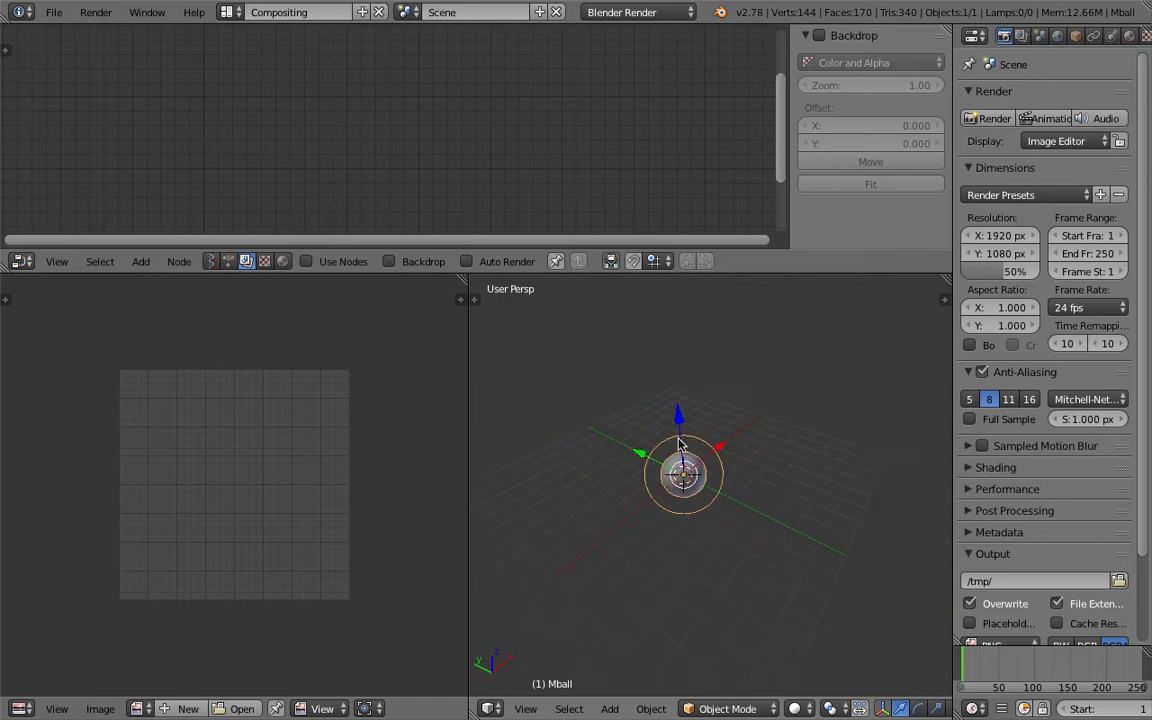
- Duplicate the metaball, place the copy beside the original along the green axis and scale it down
scroll(680, 465, "up", 1)
key("shift+d")
left_click(742, 462)
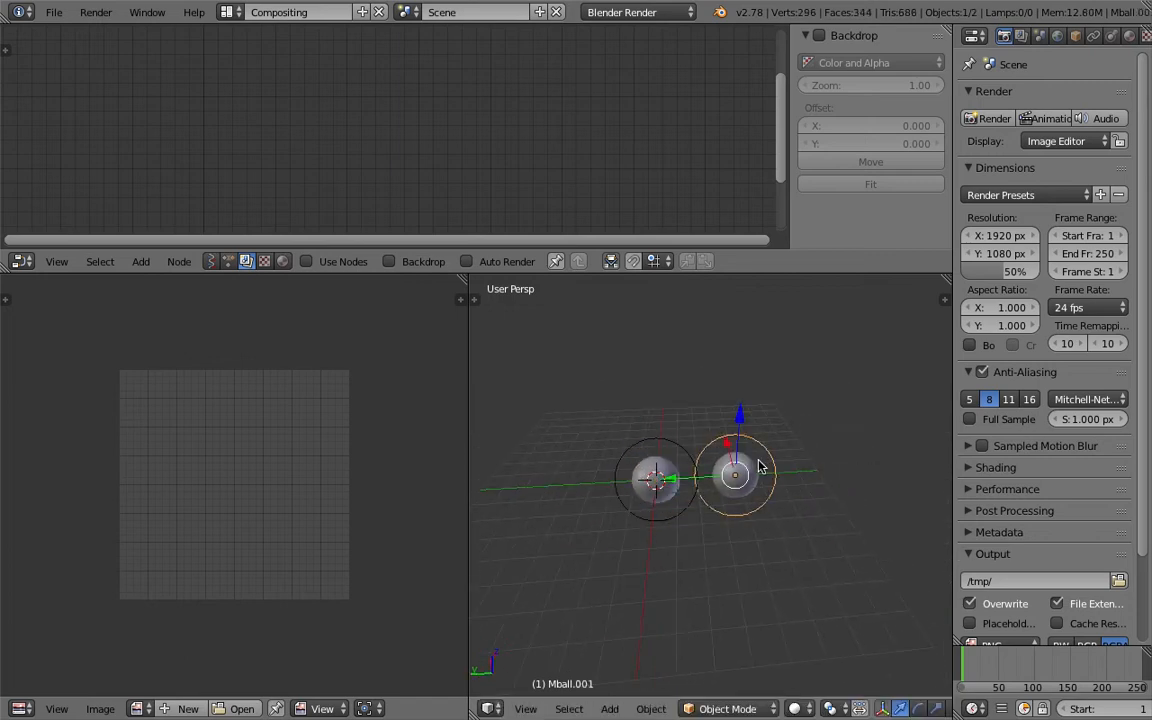
key("s")
left_click(765, 500)
- Duplicate the small metaball, enlarge the copy well beyond the original's size and place it on the far side of the small one
scroll(760, 497, "up", 2)
key("shift+d")
left_click(812, 515)
key("s")
left_click(895, 606)
key("g")
left_click(877, 582)
- Widen the 3D view area and frame all three metaballs
middle_click_drag(562, 422, 520, 415, "shift")
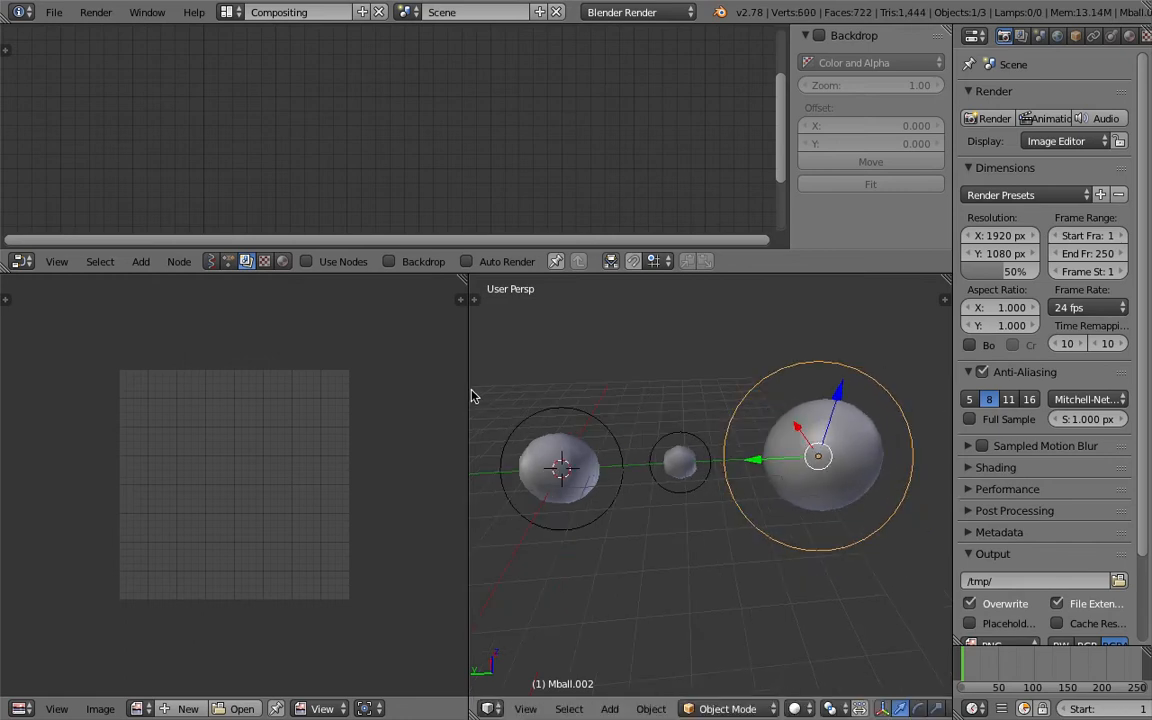
left_click_drag(469, 391, 422, 391)
scroll(598, 396, "down", 2)
middle_click_drag(598, 396, 565, 384)
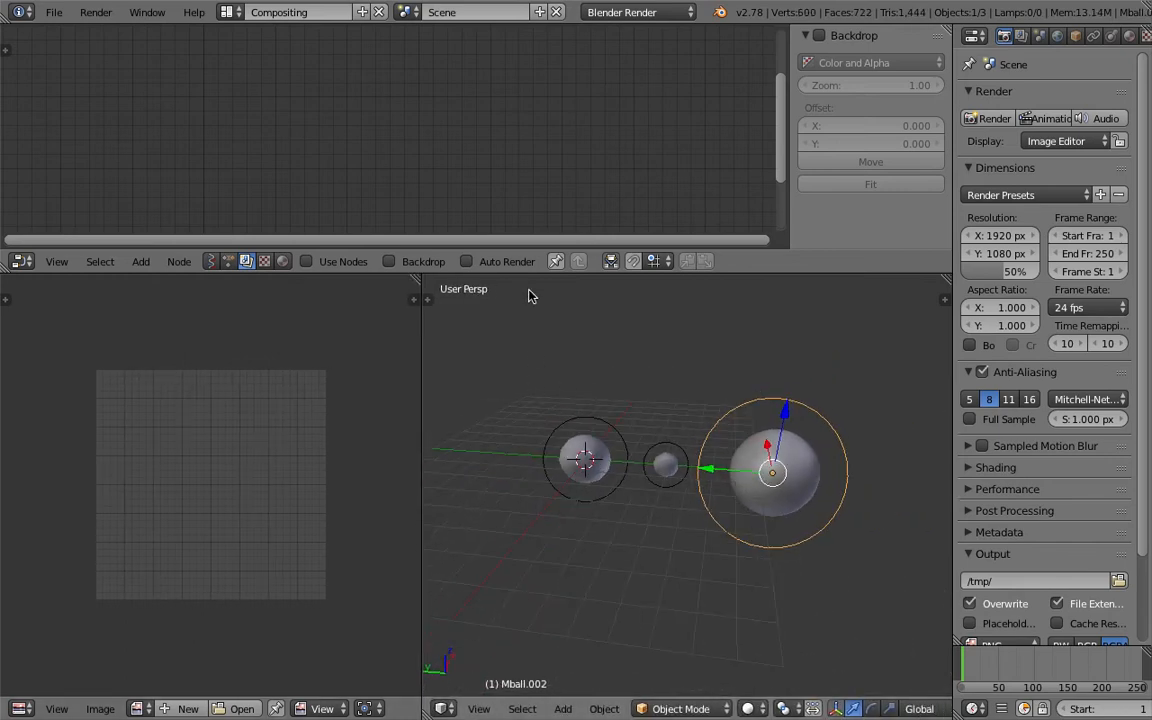
- Make the node editor slightly taller, switch it to Sverchok nodes and create a new node tree
left_click_drag(527, 273, 505, 284)
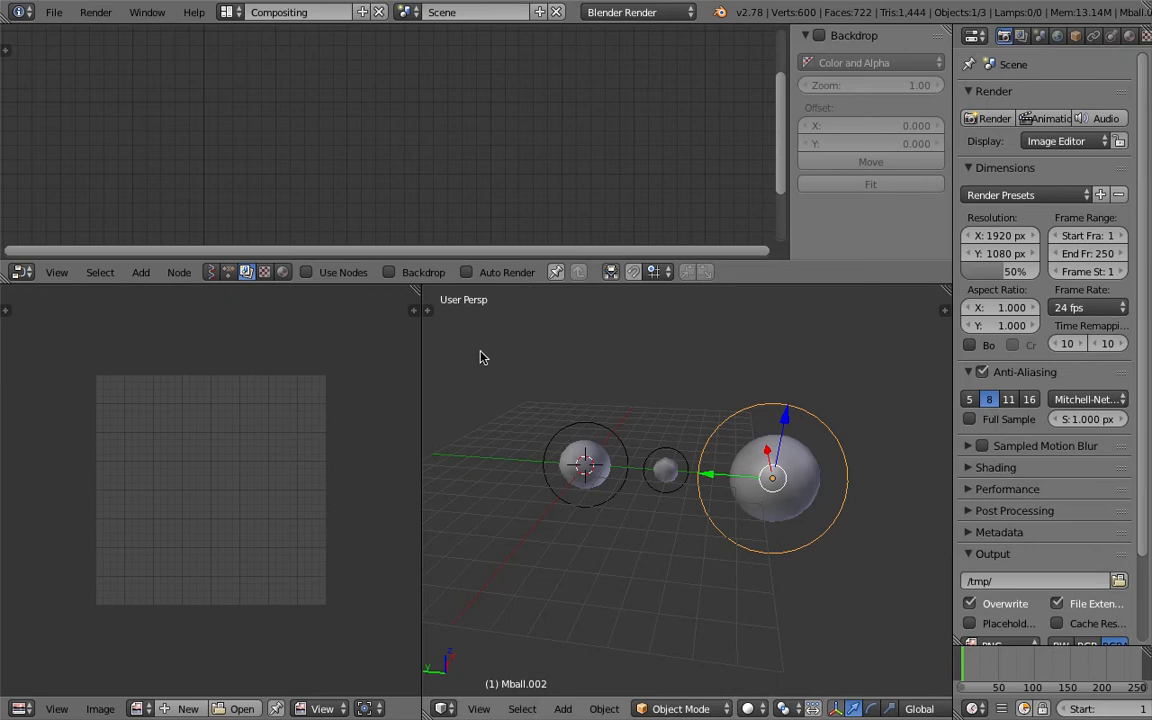
left_click(209, 276)
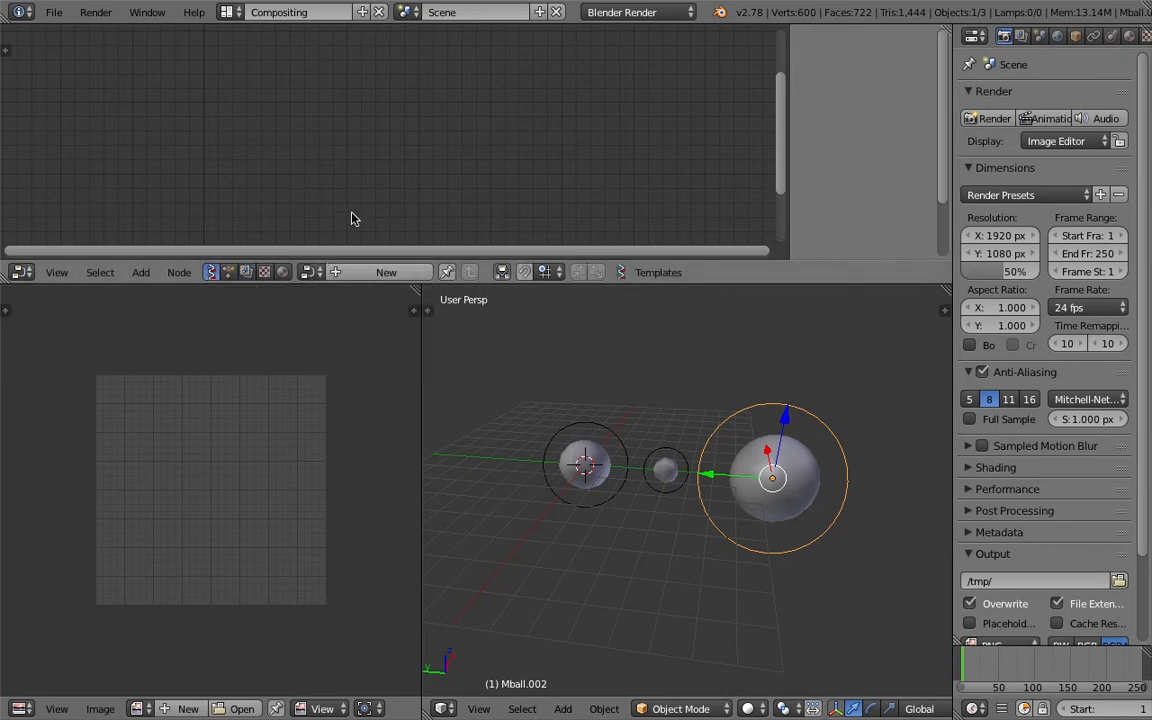
left_click(368, 272)
- Save the scene as a new file named ANSV_metaballs_core_001.blend
key("ctrl+shift+s")
left_click(318, 80)
type("ANSV_met")
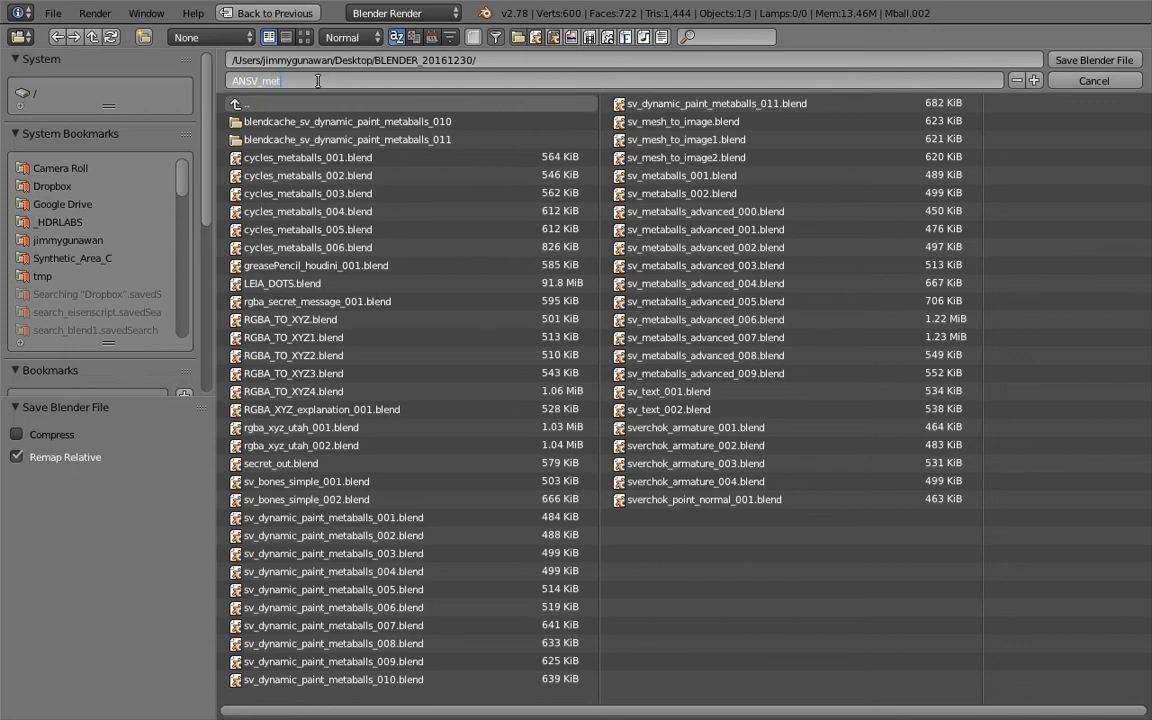
type("aballs_core_001.blend")
key("Return")
left_click(1093, 60)
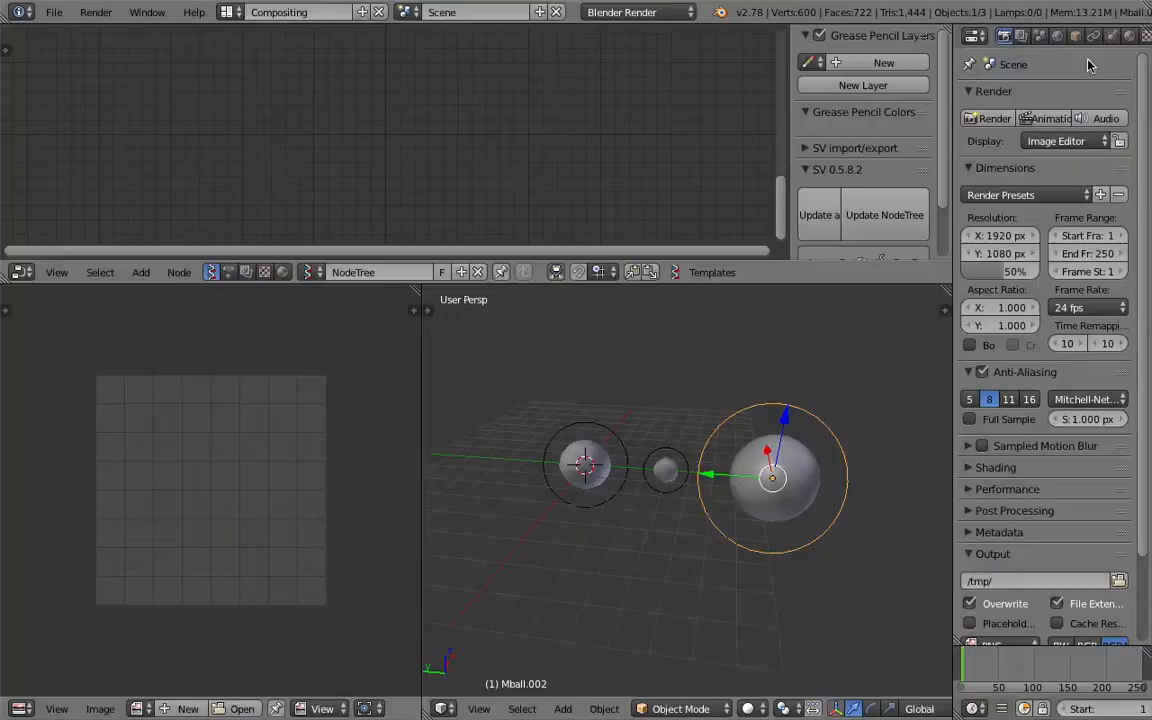
- Select the original metaball and add an Object ID Get node to the Sverchok node tree
right_click(582, 408)
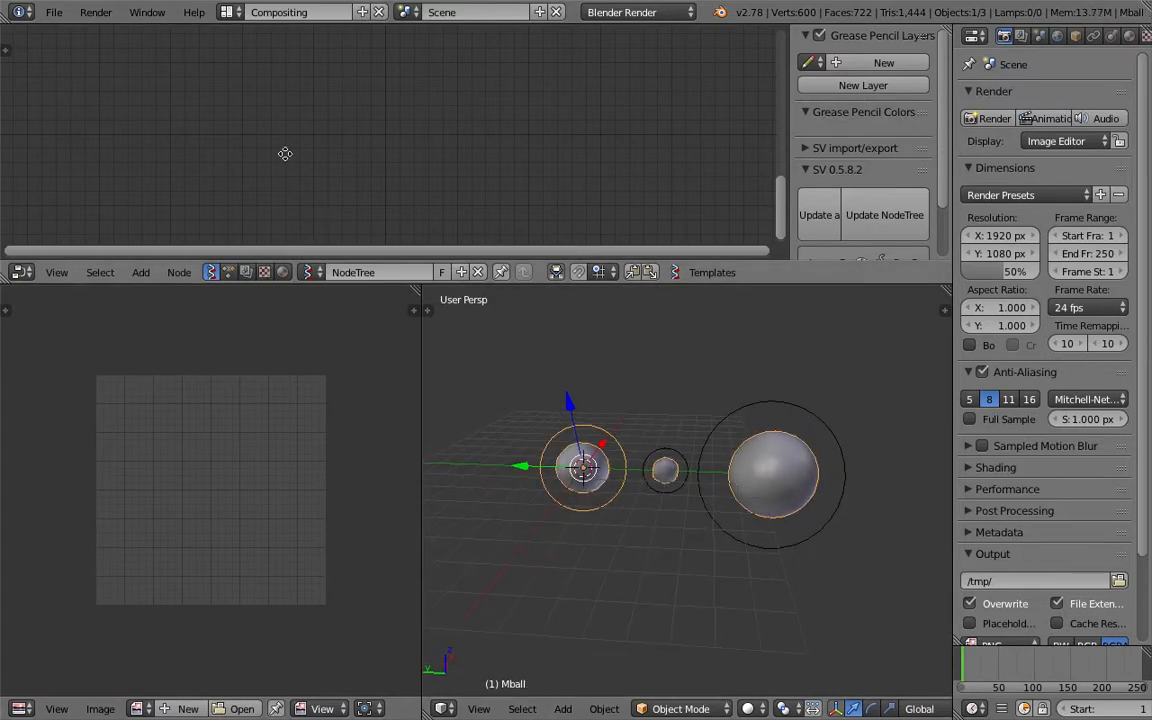
key("alt+space")
type("obj")
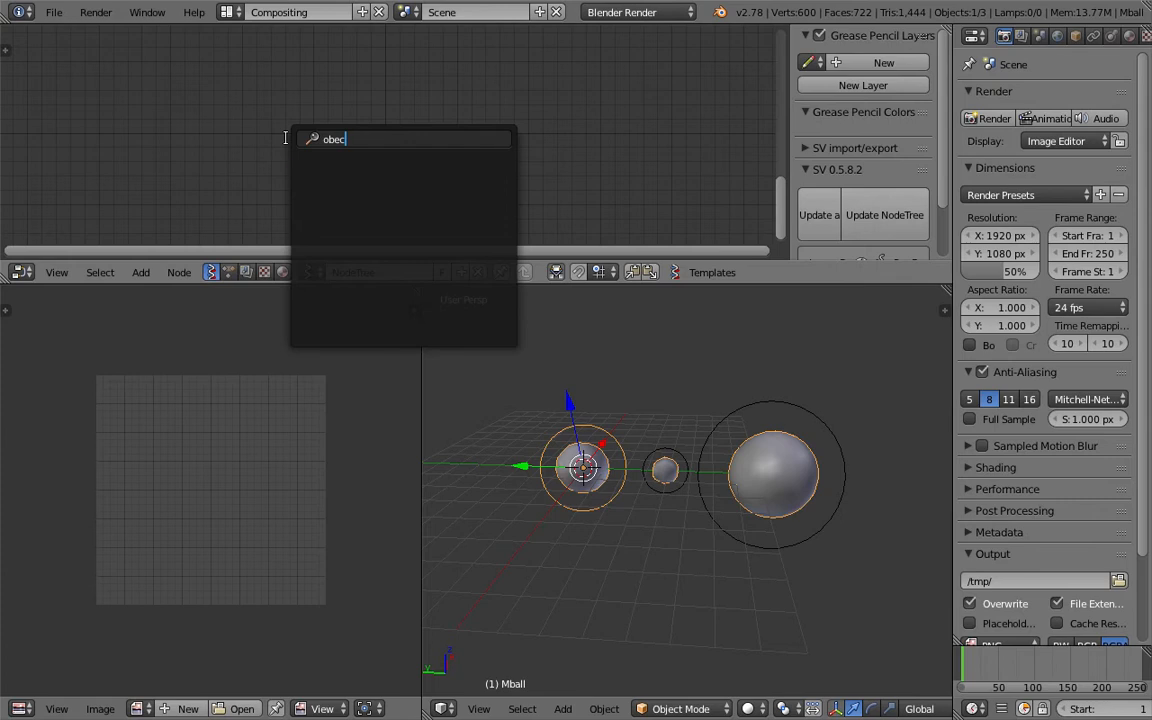
type("ects")
key("Down")
key("Down")
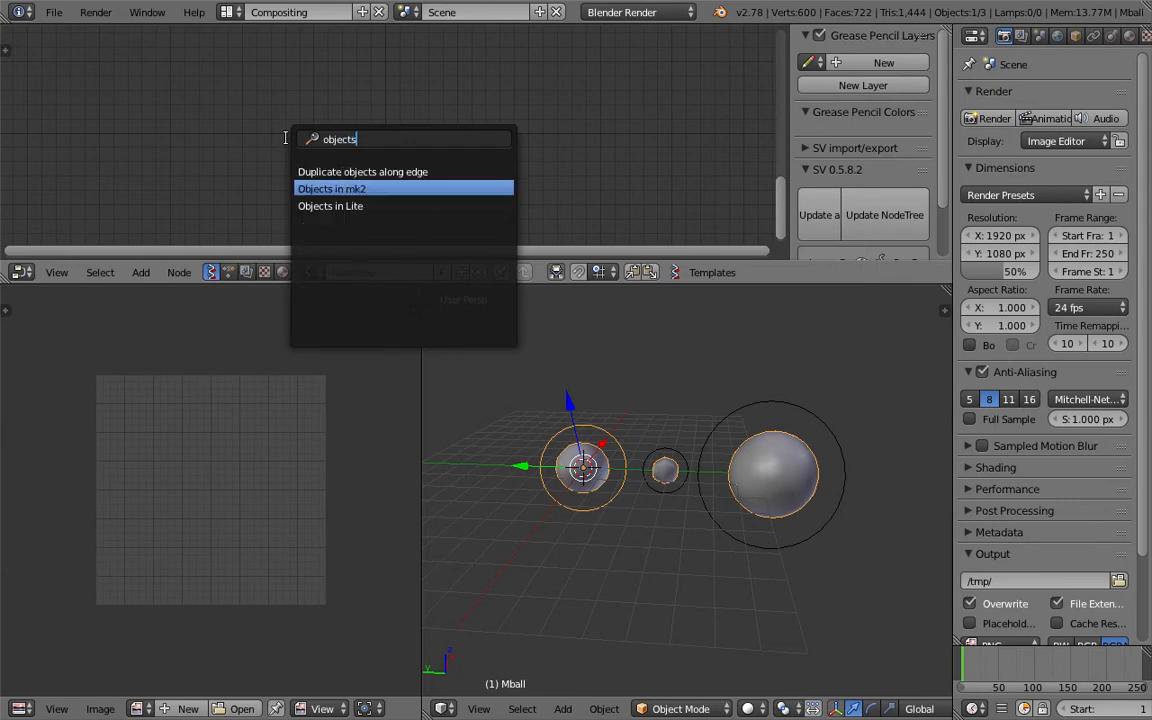
key("Up")
key("BackSpace")
type("id")
key("Down")
key("Down")
key("Down")
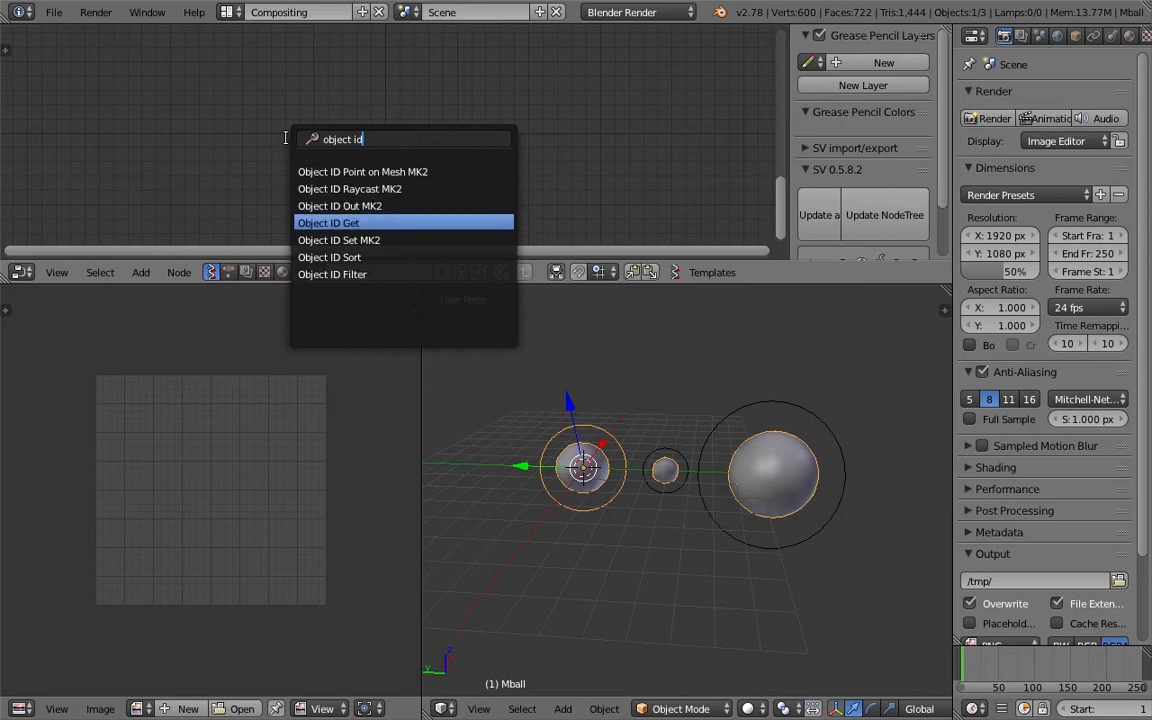
key("Return")
left_click(240, 158)
- Set the Object ID Get node's type to META and move the node aside to make room
scroll(240, 158, "up", 1)
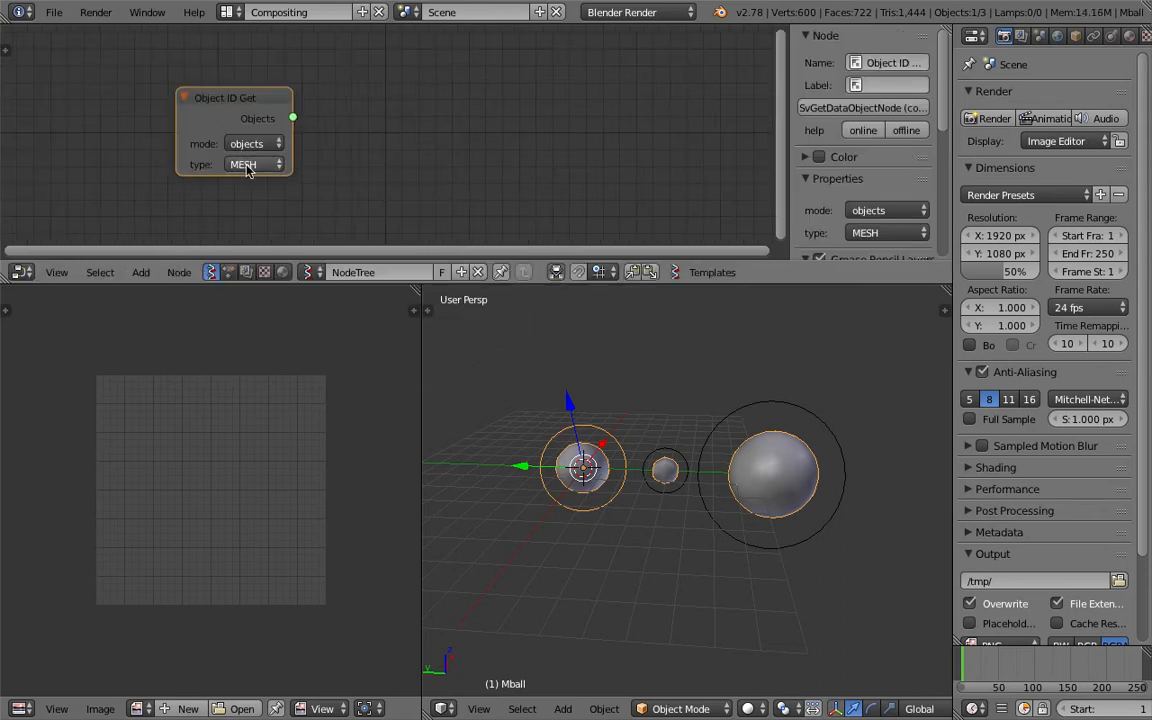
left_click(247, 166)
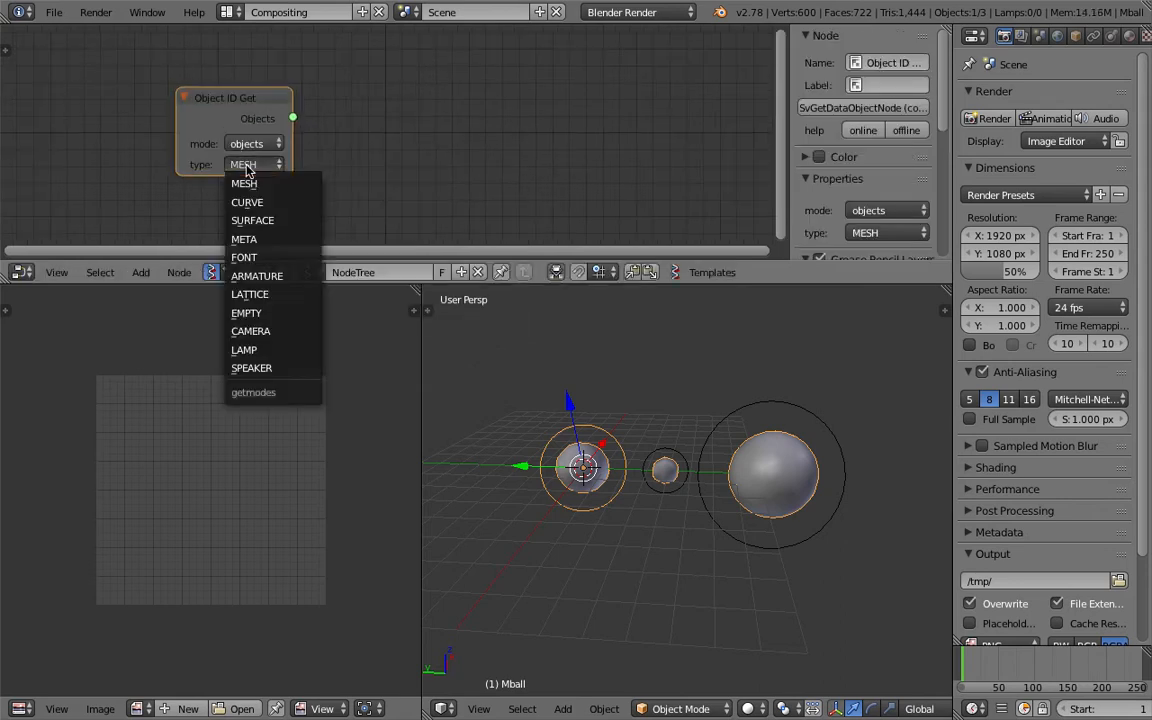
left_click(279, 243)
left_click_drag(226, 101, 189, 91)
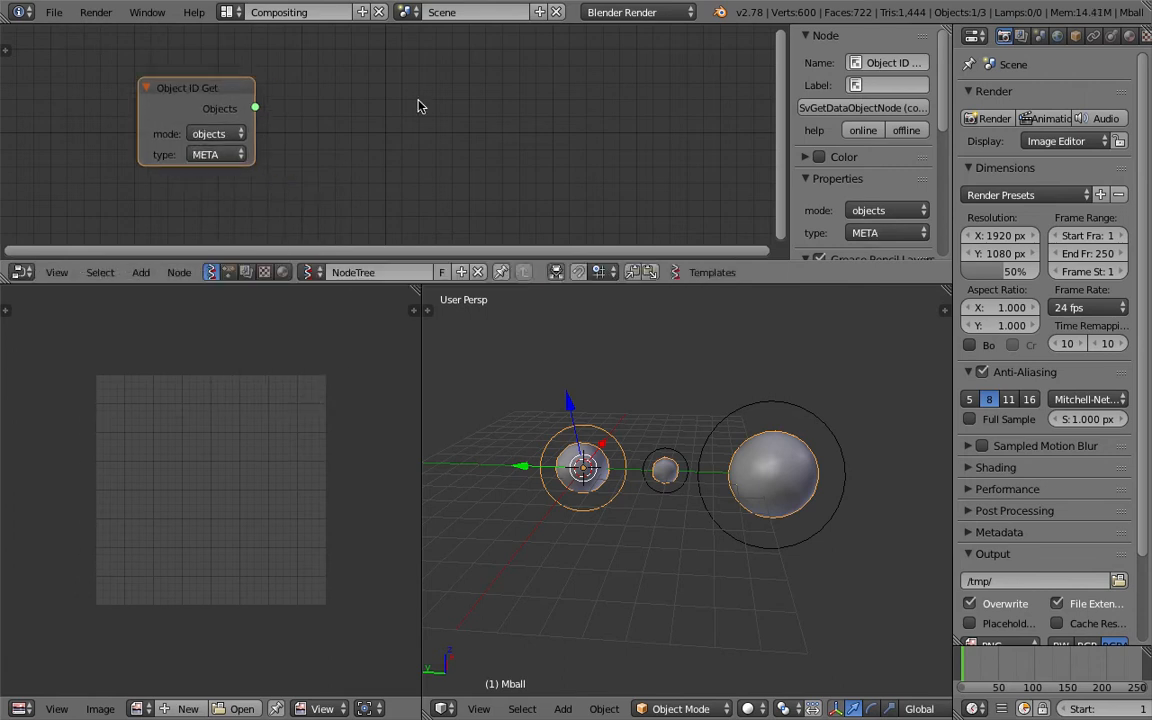
- Add a Stethoscope node and connect the Object ID Get node's Objects output to its Data input
key("shift+a")
left_click(419, 103)
type("ste")
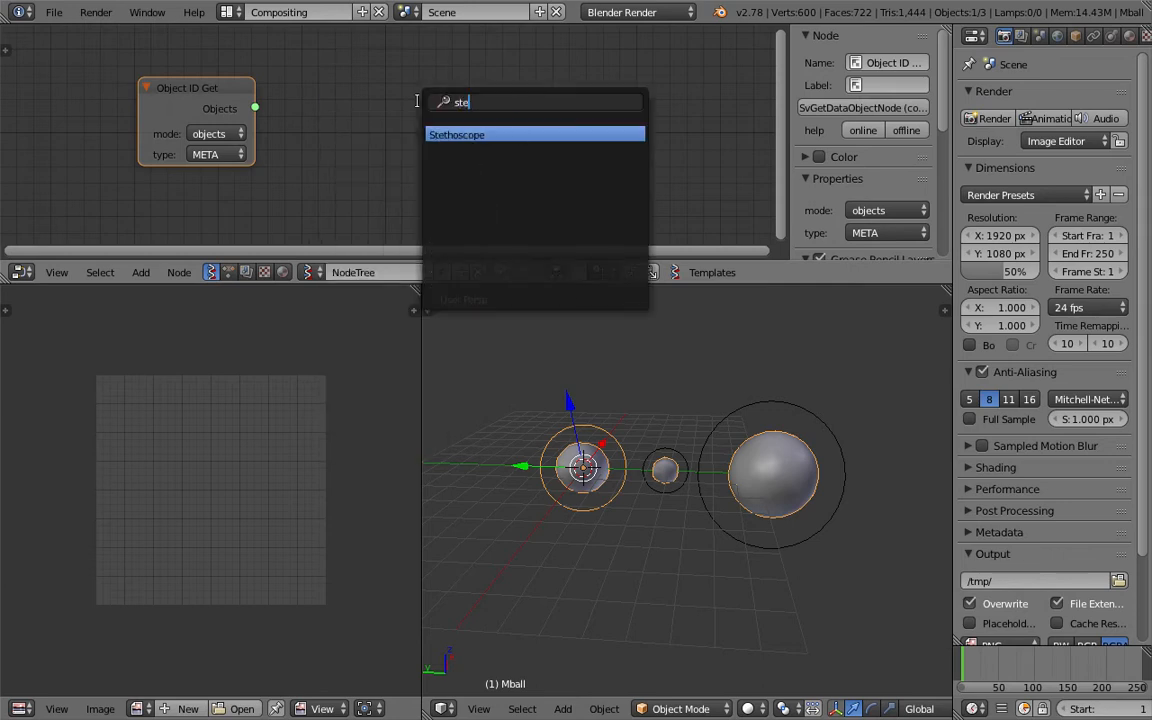
key("Return")
left_click(418, 101)
left_click_drag(256, 107, 422, 154)
left_click_drag(472, 112, 414, 105)
- Examine the object list printed beside the Stethoscope node and compare it with the metaballs in the scene
middle_click_drag(443, 88, 326, 84)
scroll(312, 80, "up", 1)
scroll(580, 128, "up", 2)
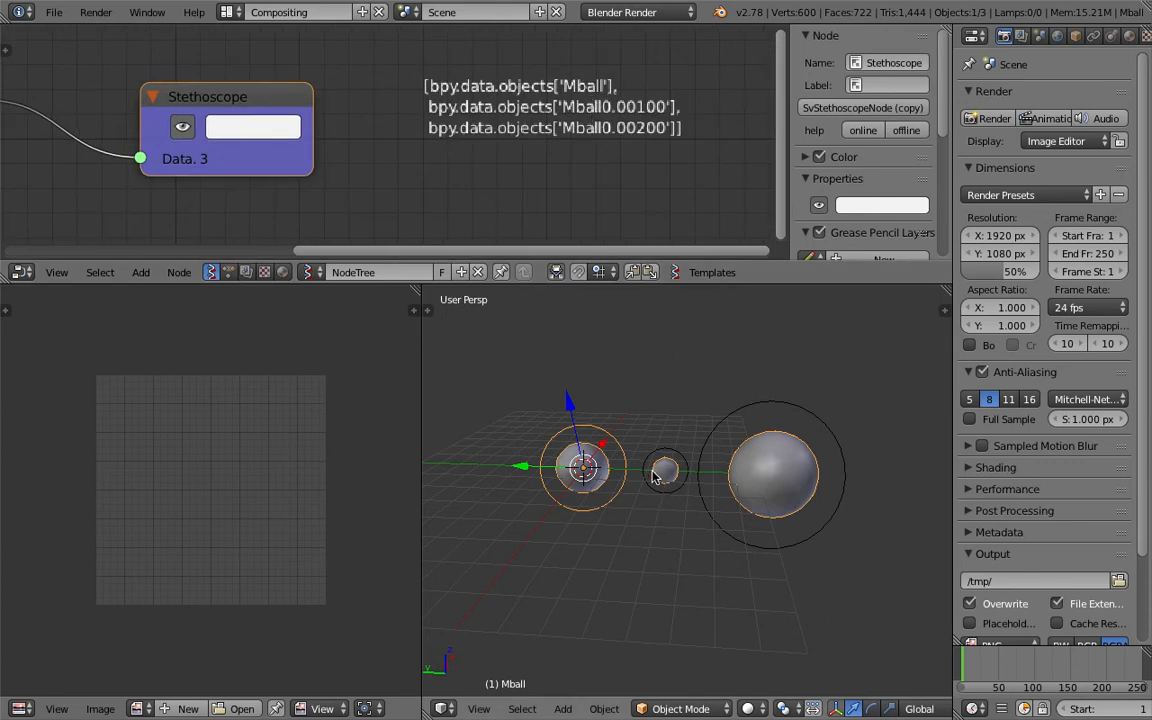
scroll(590, 135, "up", 1)
middle_click_drag(588, 130, 508, 145)
scroll(550, 128, "up", 2)
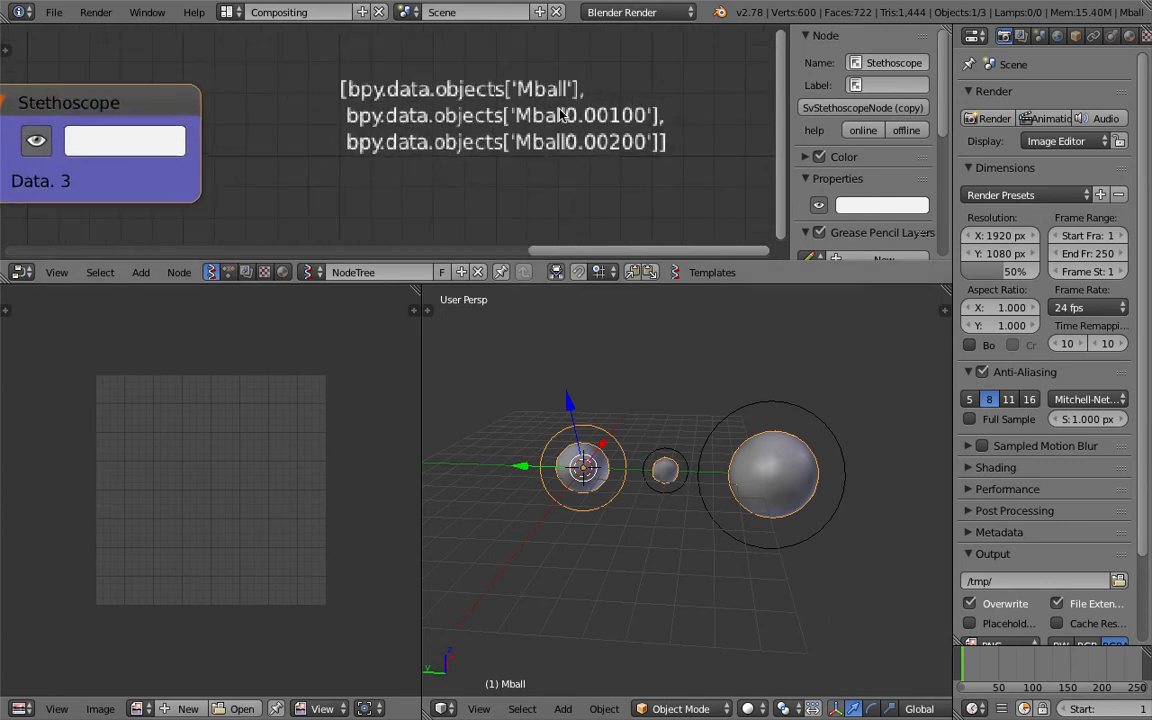
scroll(630, 126, "down", 1)
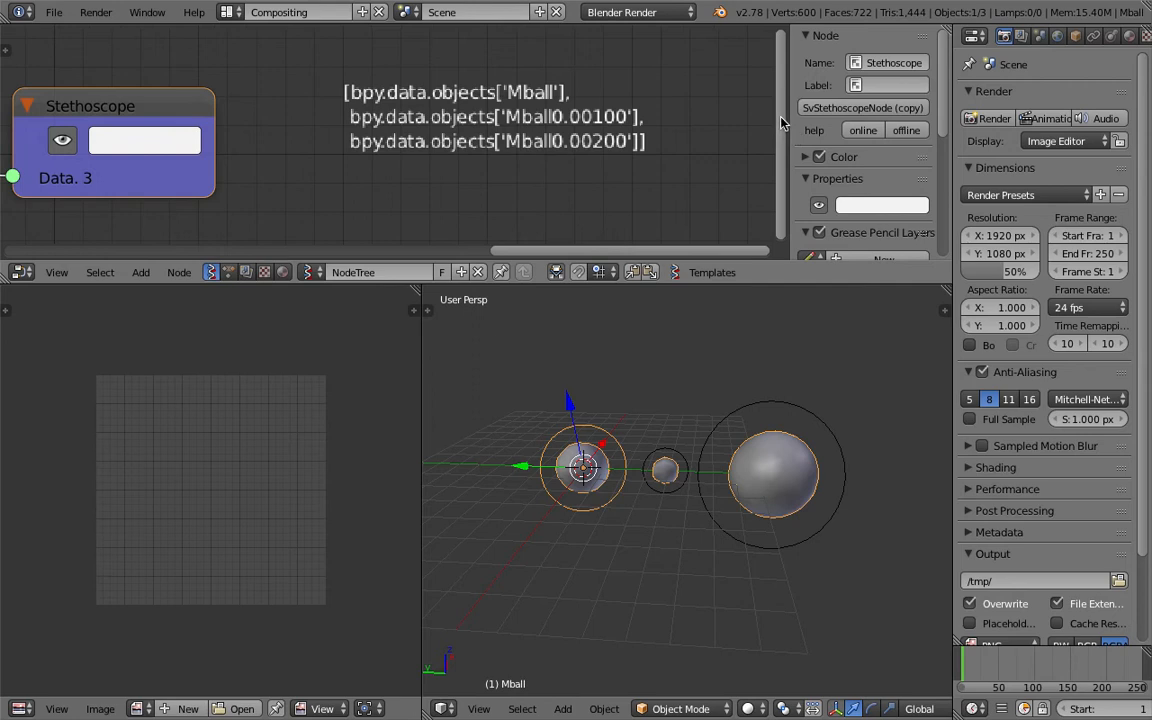
- Collapse the node editor's sidebar and fit both nodes and the printed list in the widened node area
left_click_drag(793, 110, 935, 114)
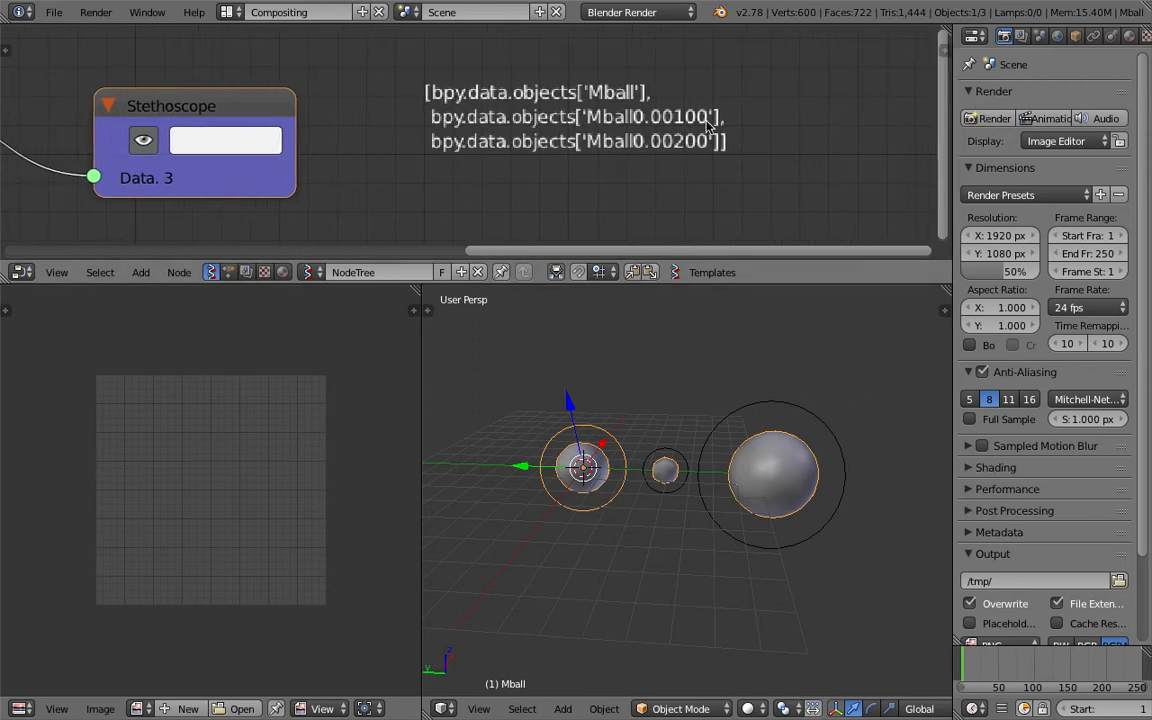
middle_click_drag(690, 121, 797, 107)
scroll(562, 133, "down", 1)
middle_click_drag(636, 76, 753, 69)
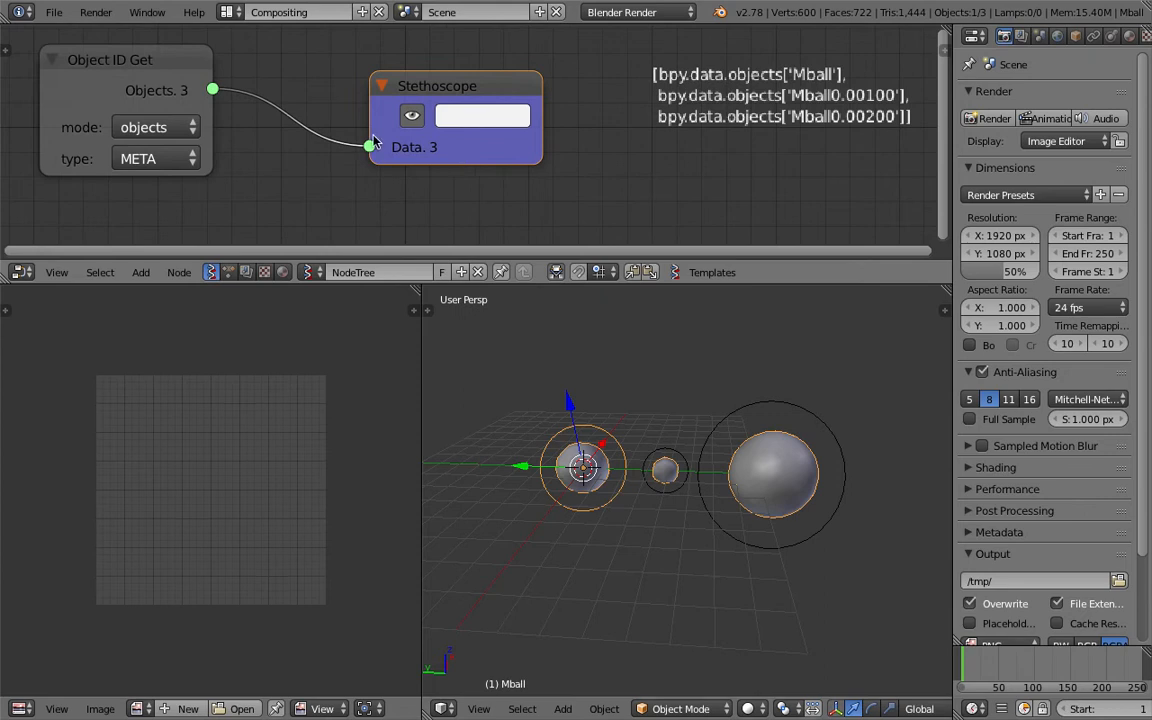
middle_click_drag(641, 406, 622, 411)
scroll(735, 463, "down", 1)
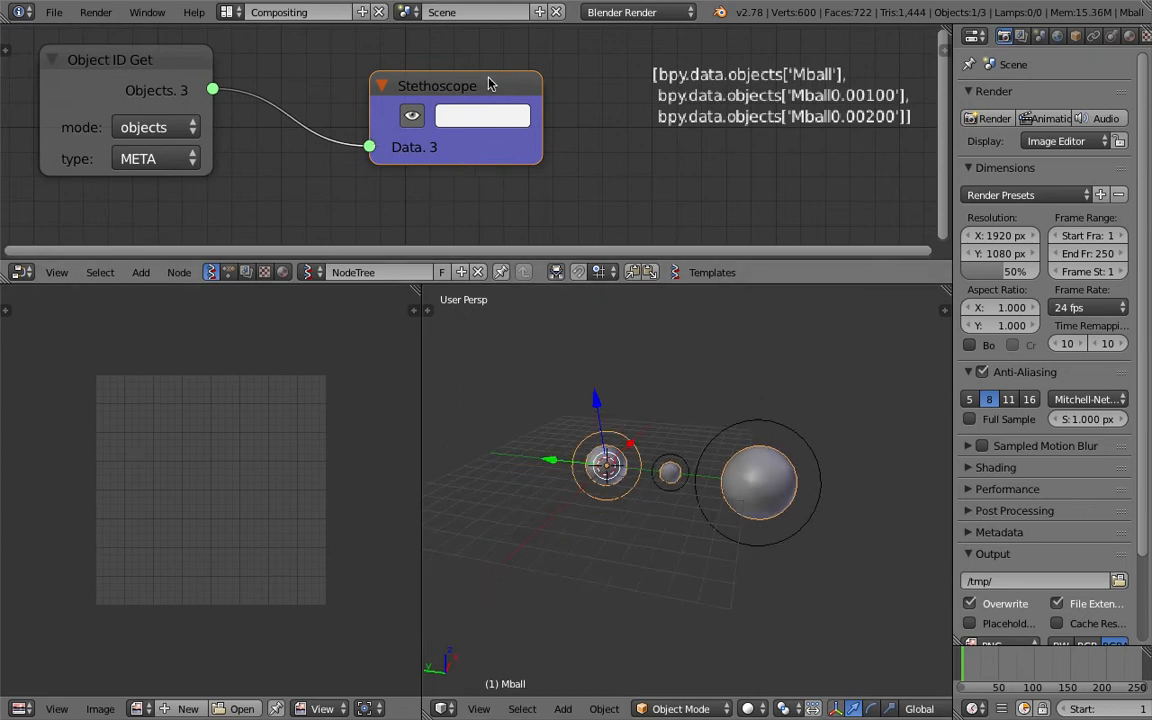
scroll(505, 88, "down", 1)
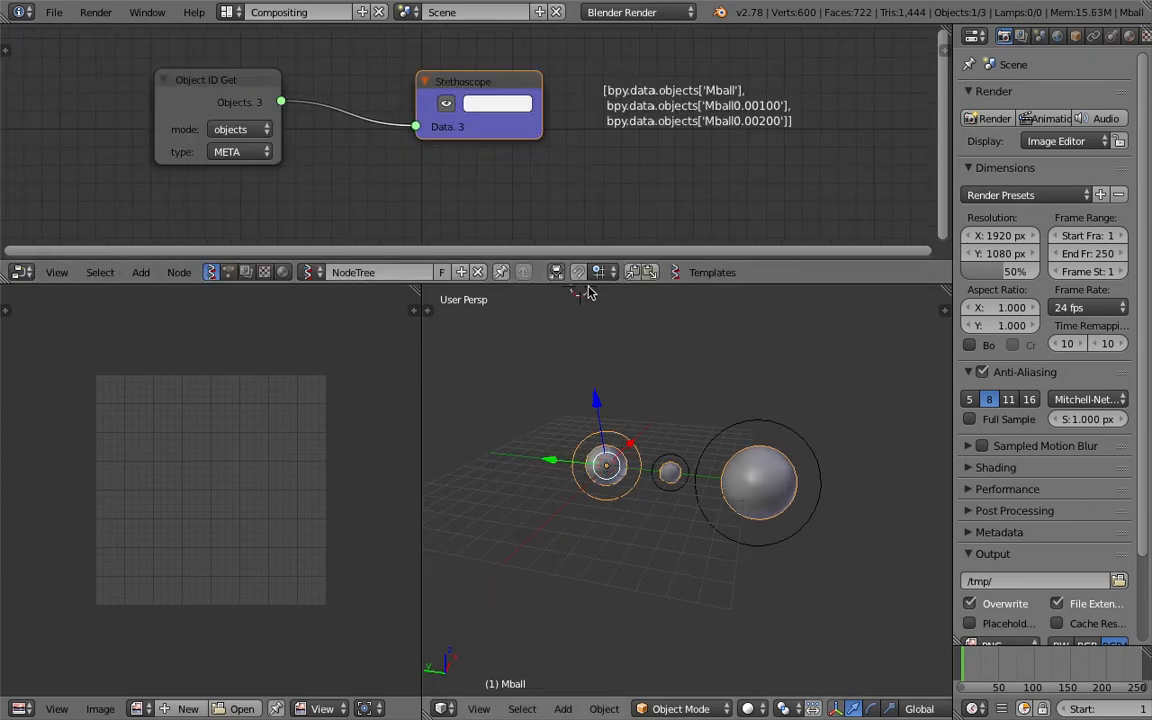
- Make the node editor slightly taller and change the image editor area to a Python Console
left_click_drag(588, 284, 588, 295)
left_click(20, 709)
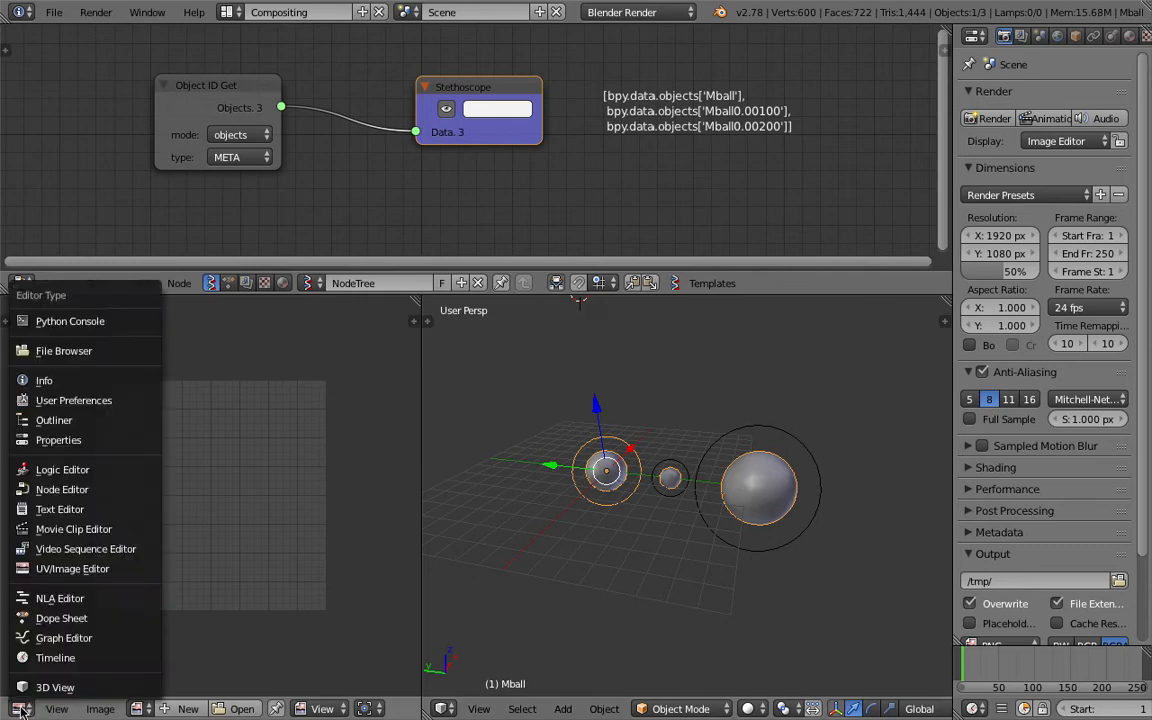
left_click(45, 320)
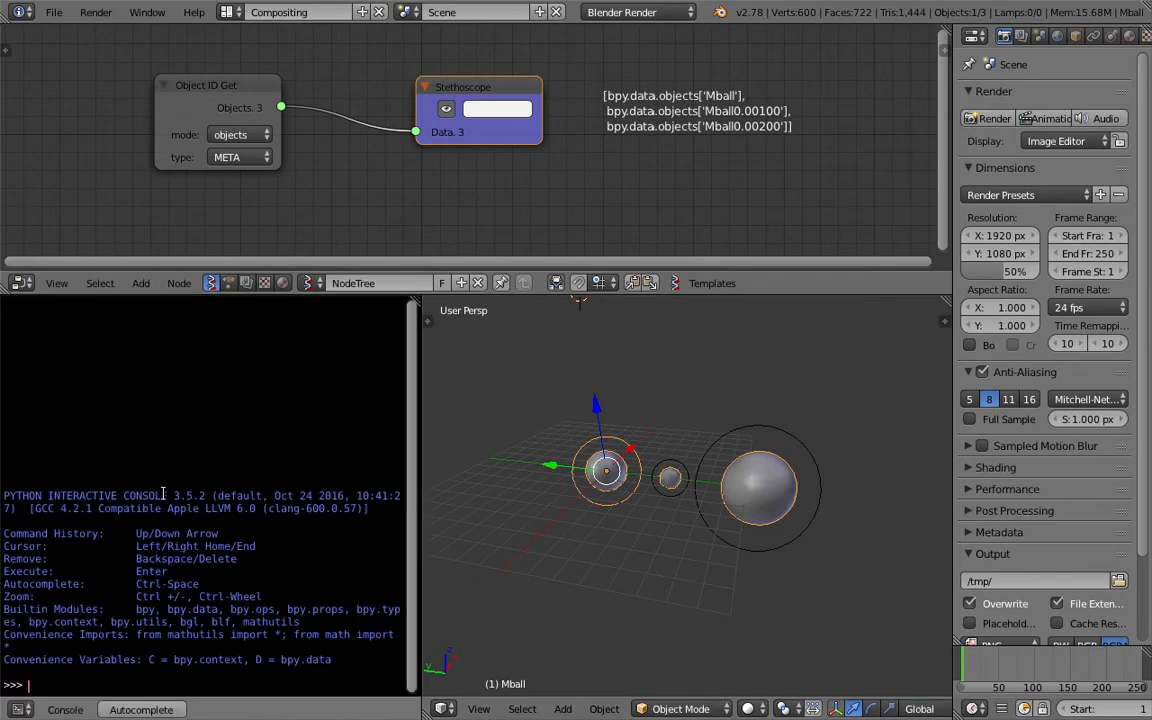
- Enter bpy.data.objects[ in the console and list the available object names with autocomplete
type("bpy")
key("BackSpace")
key("BackSpace")
type("bpy.data.objects")
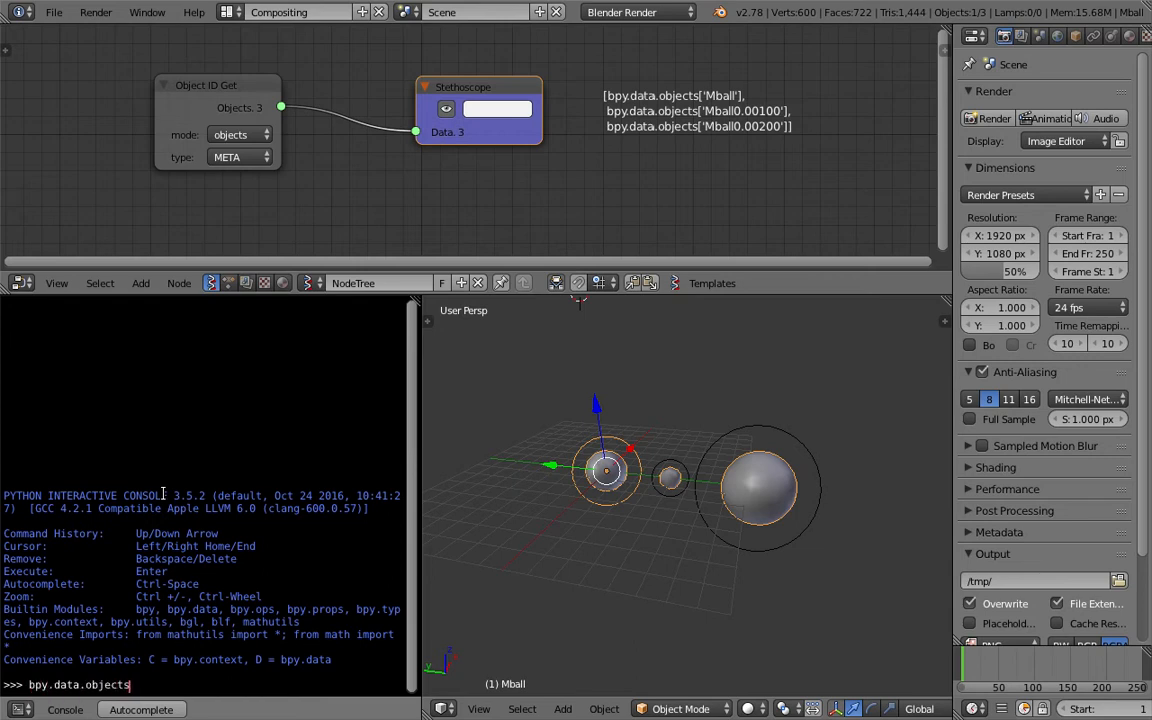
type("[")
key("ctrl+space")
key("ctrl+space")
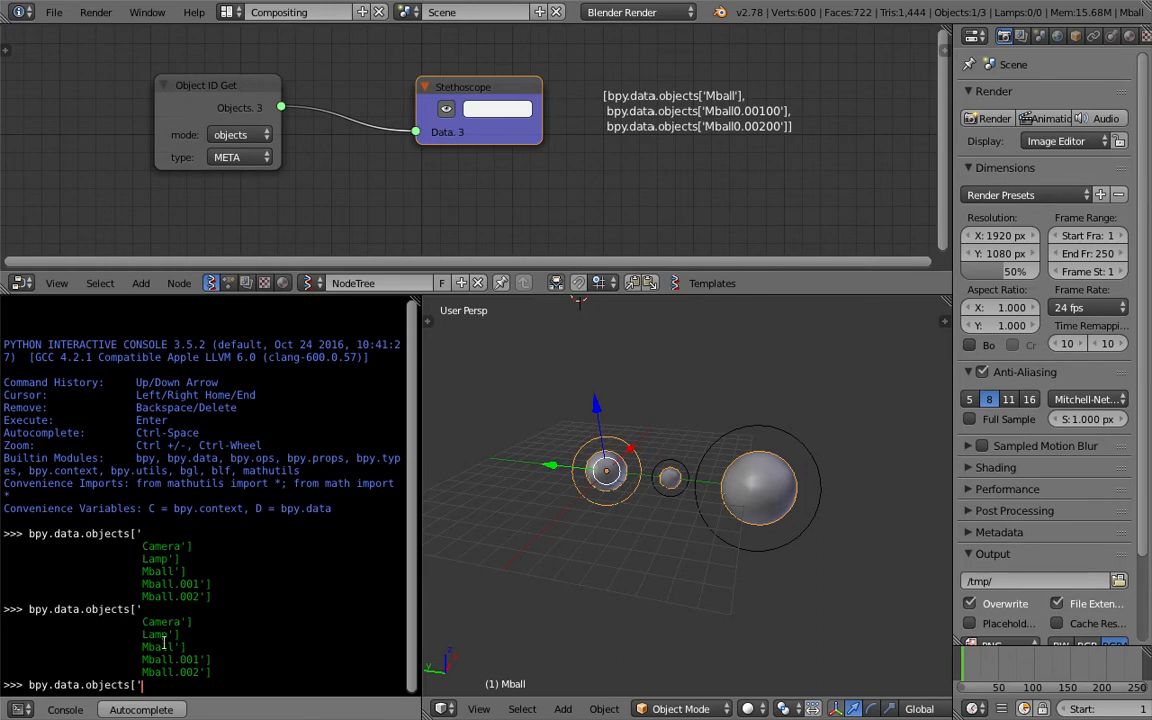
- Try to run myball = bpy.data.objects['MBall'] in the console
type("MBall']")
type("myball =")
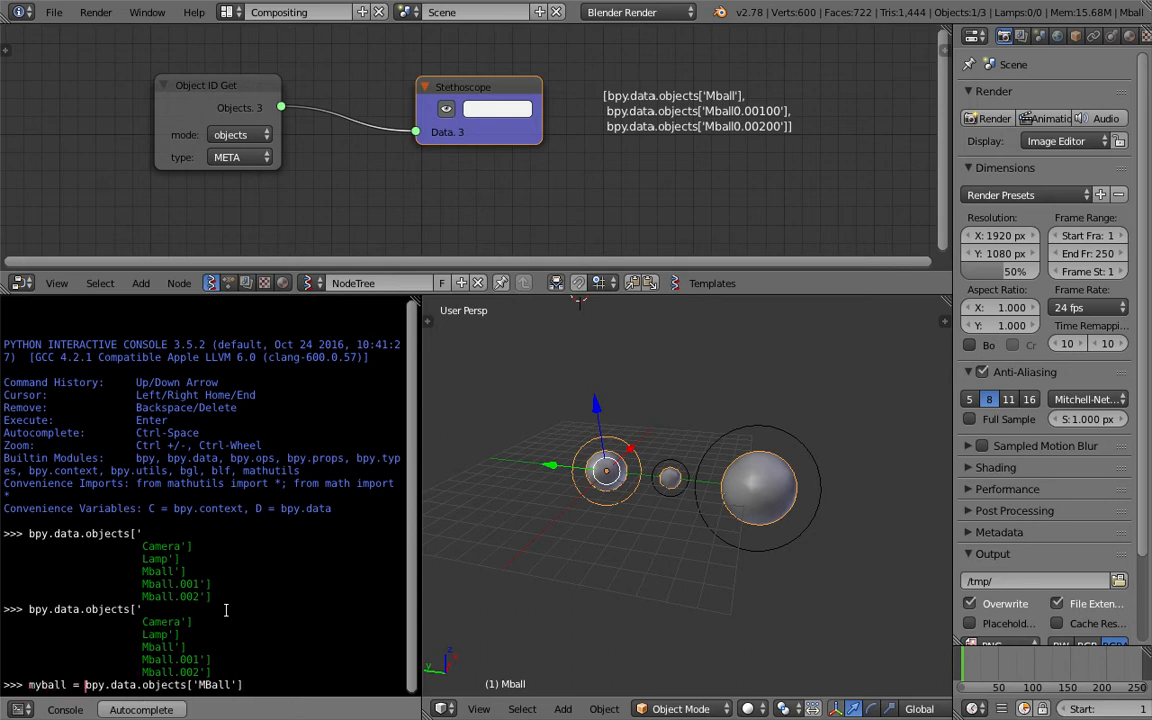
key("Return")
- Recall the myball assignment, correct the object name to 'Mball' and run it
key("Up")
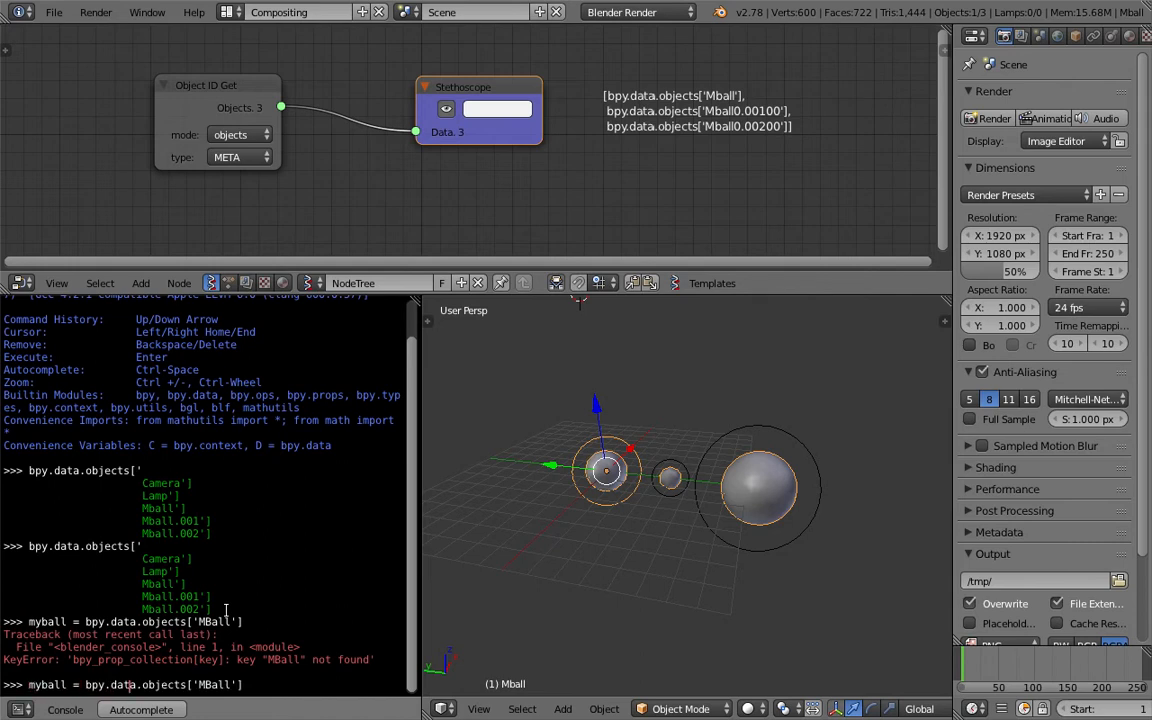
key("Right")
key("Delete")
type("b")
key("Return")
- List the attributes of myball with autocomplete, look through them and print myball.location
type("myball")
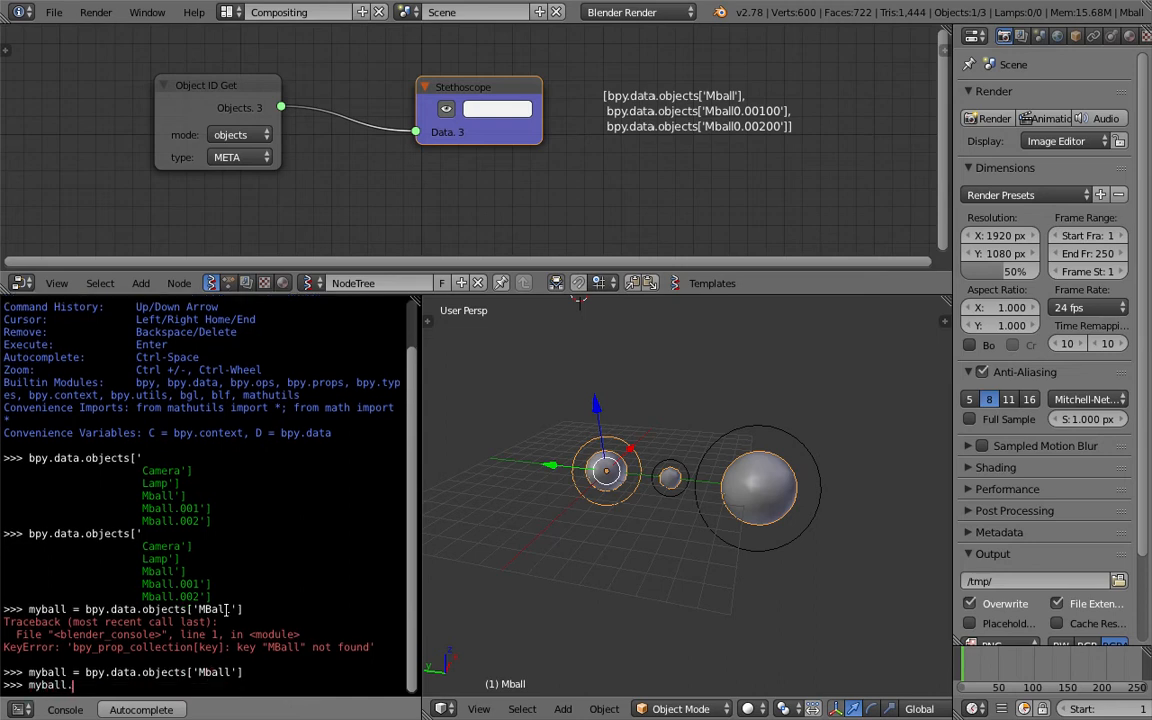
type(".")
key("ctrl+space")
scroll(194, 598, "up", 5)
scroll(194, 598, "up", 14)
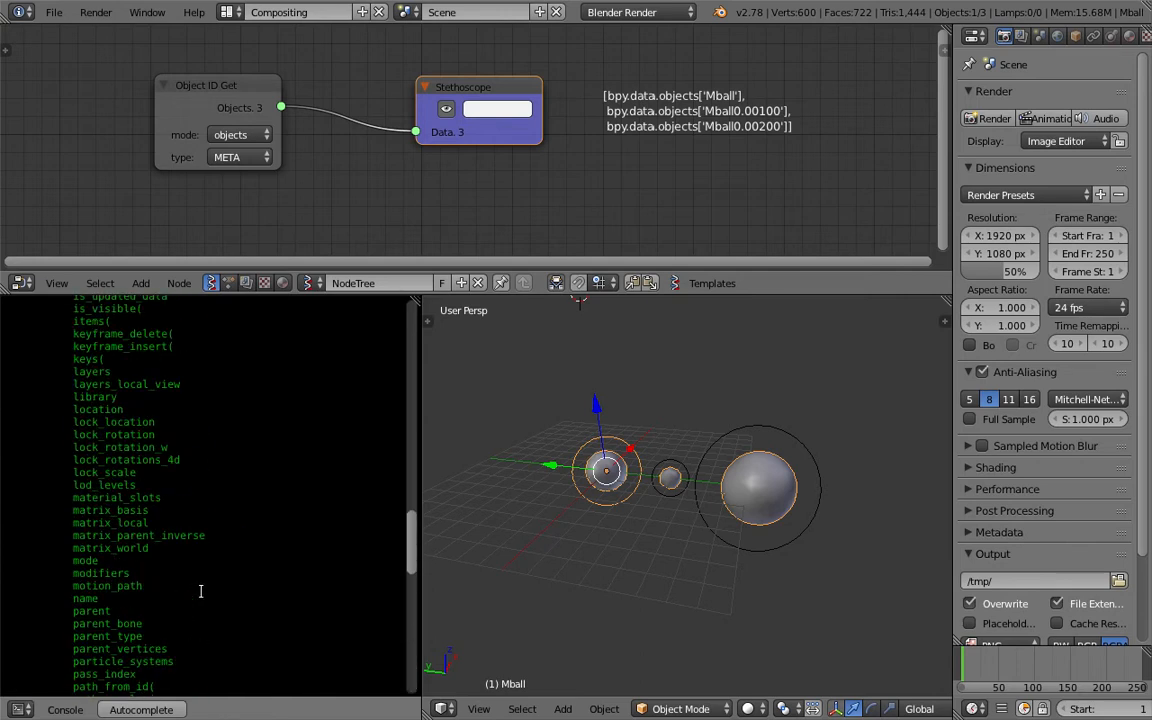
scroll(182, 507, "down", 18)
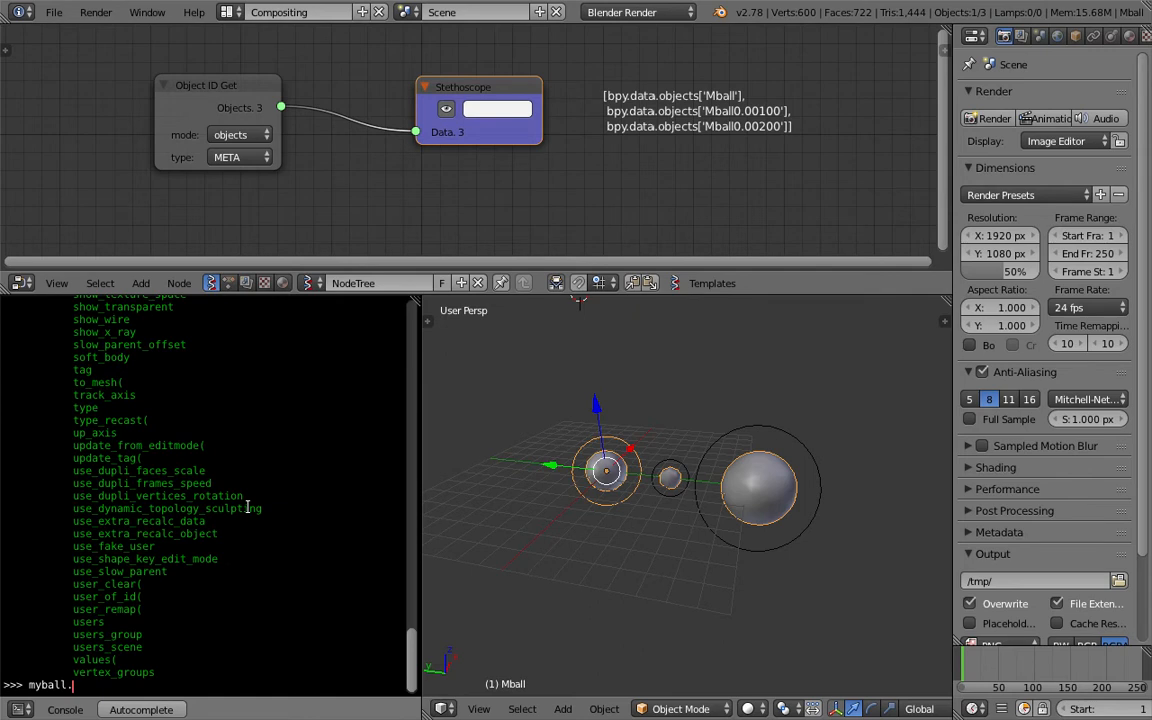
type("ocation")
key("Return")
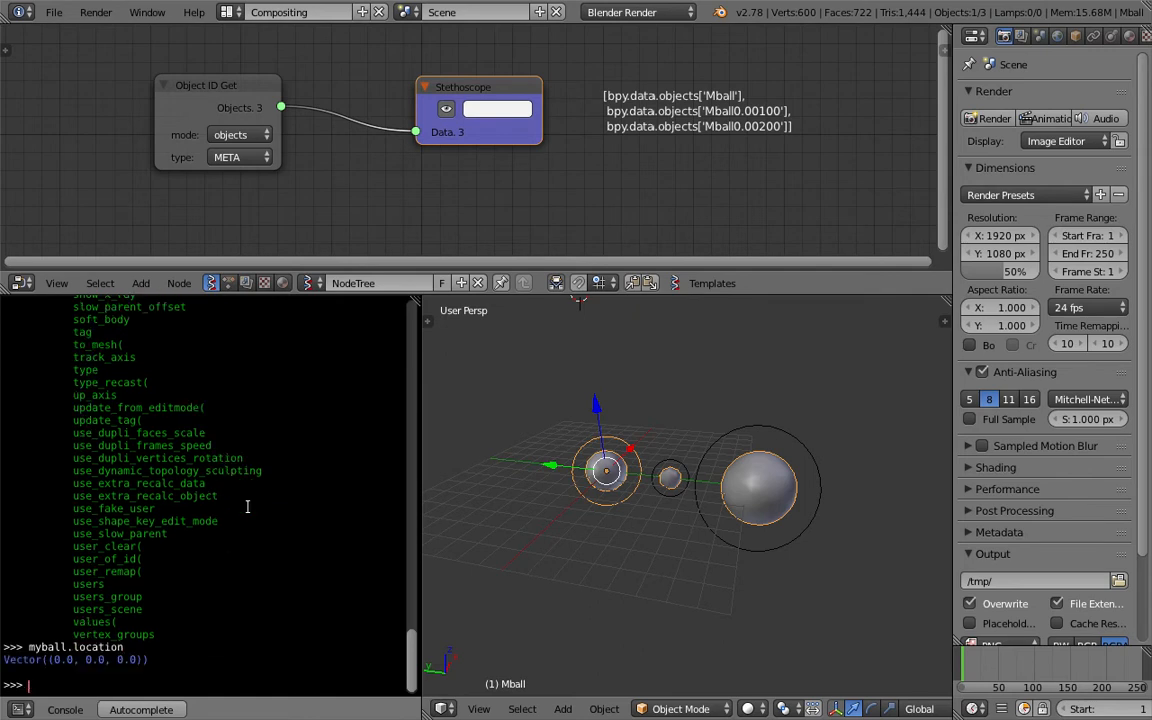
- Run myball.location = 0,0,2 in the console to move the metaball up along Z
key("Up")
type("= 1, 0")
key("BackSpace")
key("BackSpace")
key("BackSpace")
key("BackSpace")
type("0,")
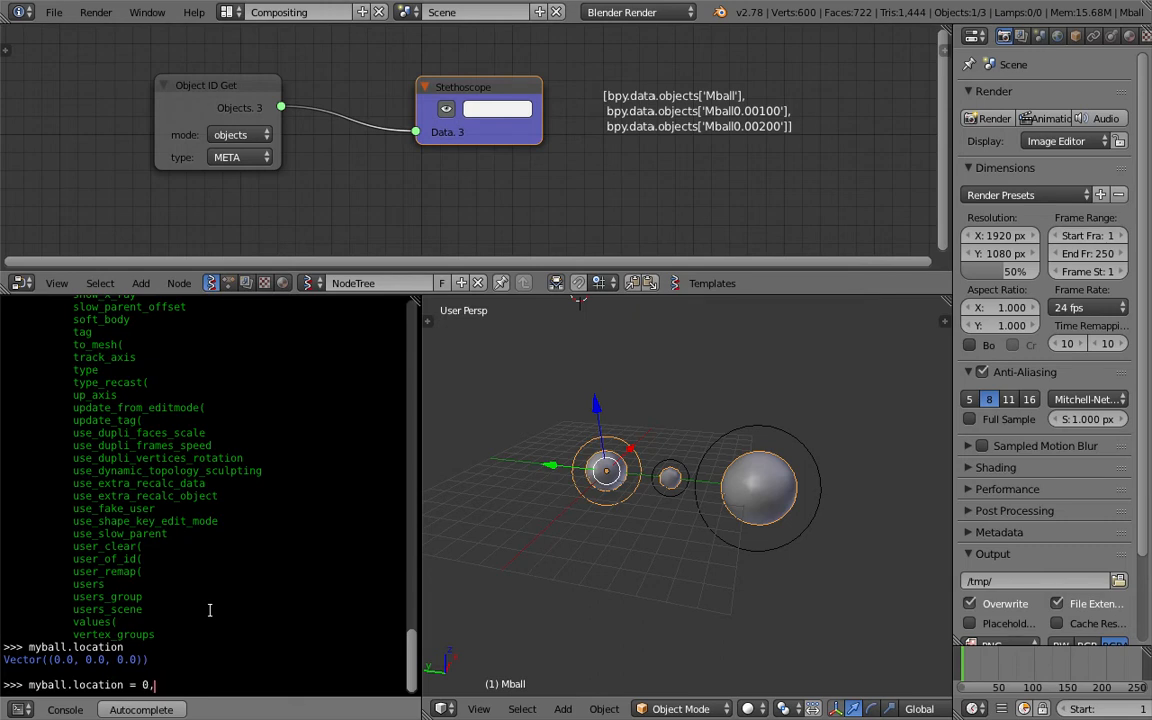
type("0,2")
key("Return")
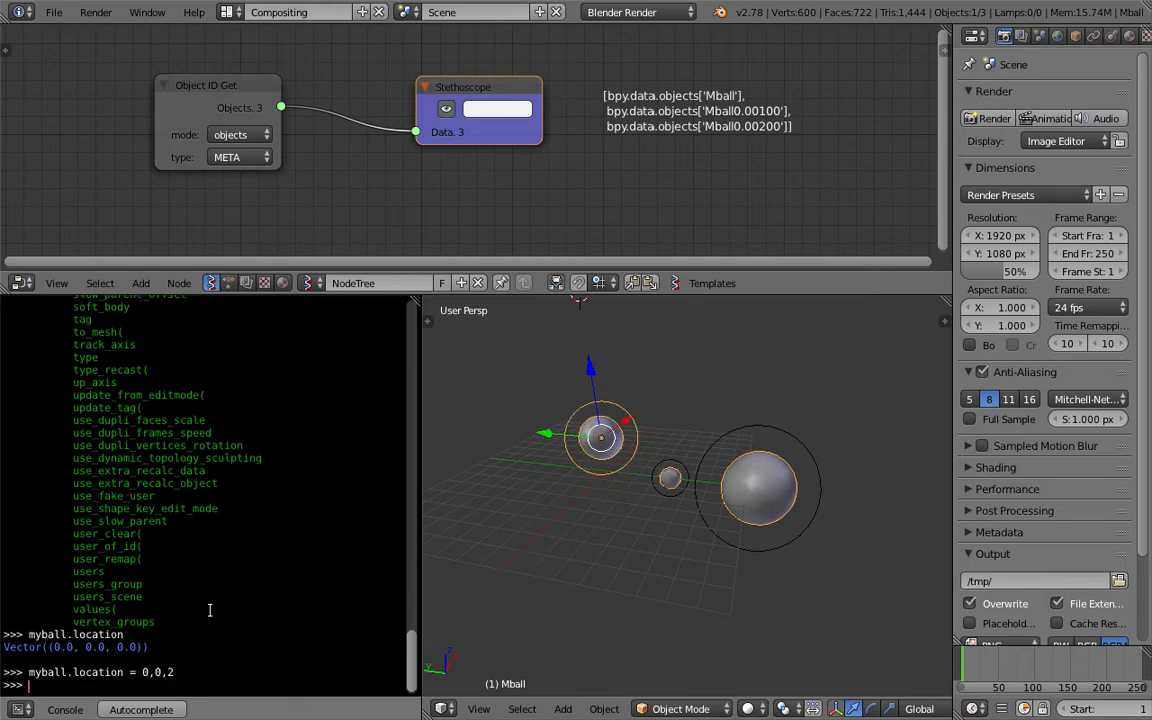
middle_click_drag(610, 465, 612, 402)
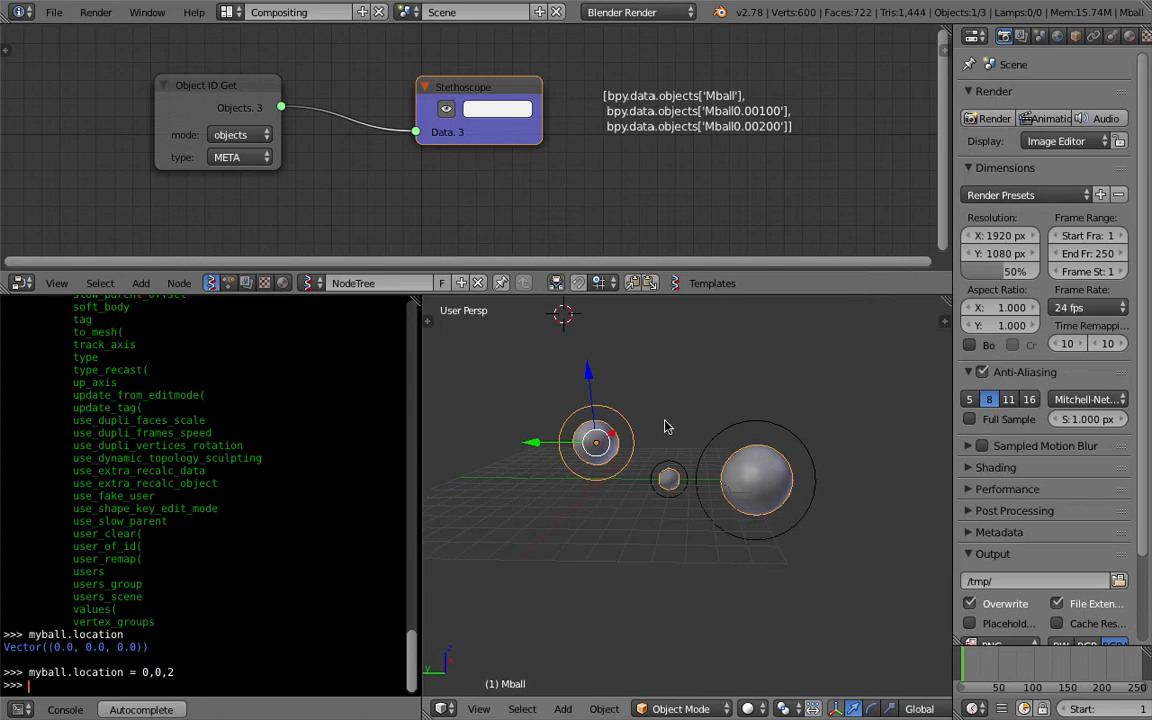
- Enlarge the node editor's height and delete the Stethoscope node
scroll(514, 122, "down", 2)
left_click_drag(604, 294, 604, 377)
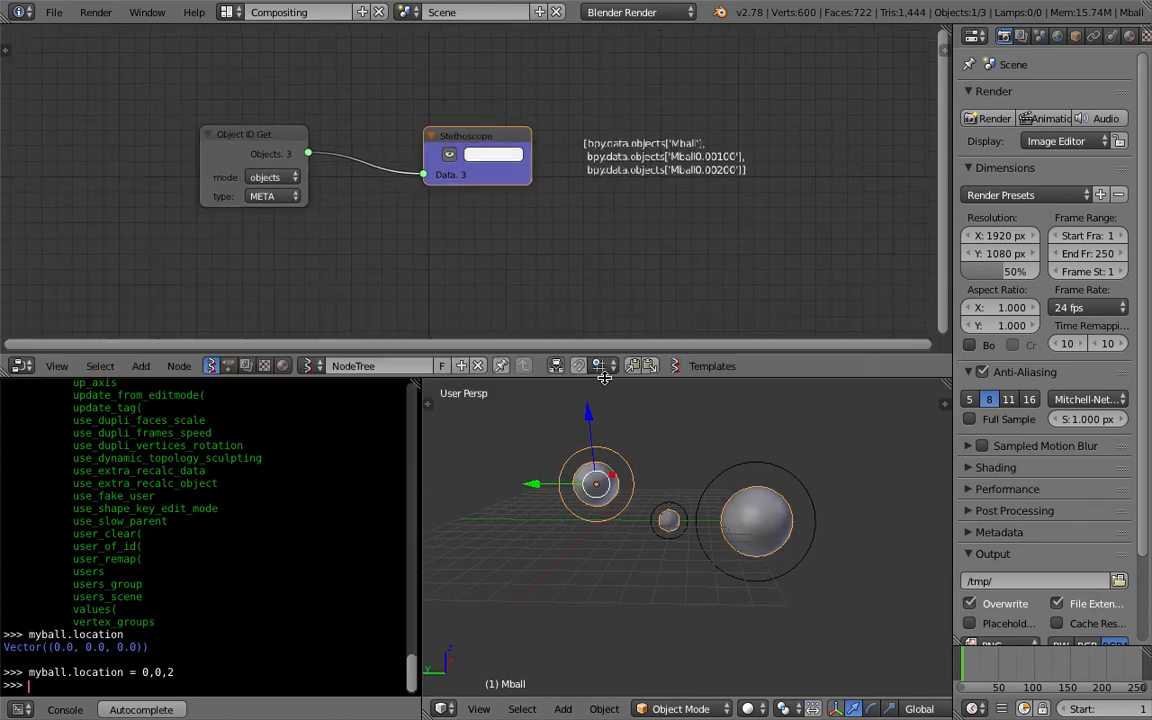
scroll(506, 229, "up", 1)
key("x")
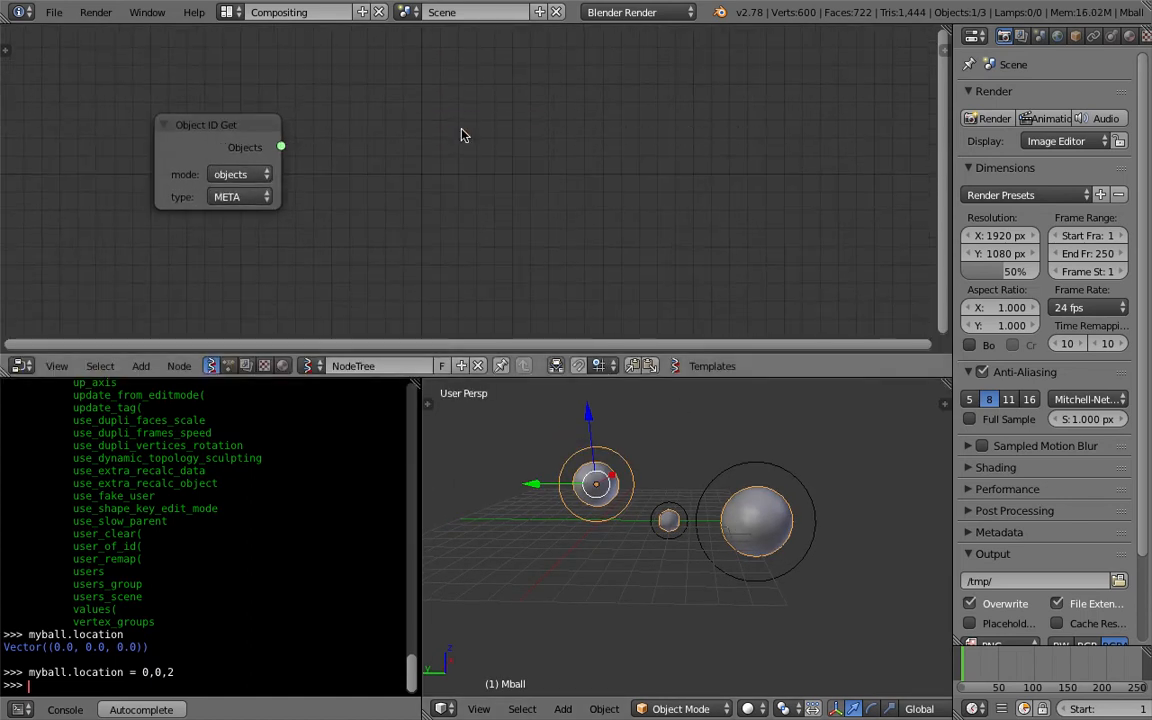
- Add an Object ID Set MK2 node by searching for "object id" and place it beside the Object ID Get node
key("ctrl+a")
type("object id")
key("Down")
key("Down")
key("Down")
key("Down")
key("Down")
key("Up")
key("Up")
key("Down")
key("Return")
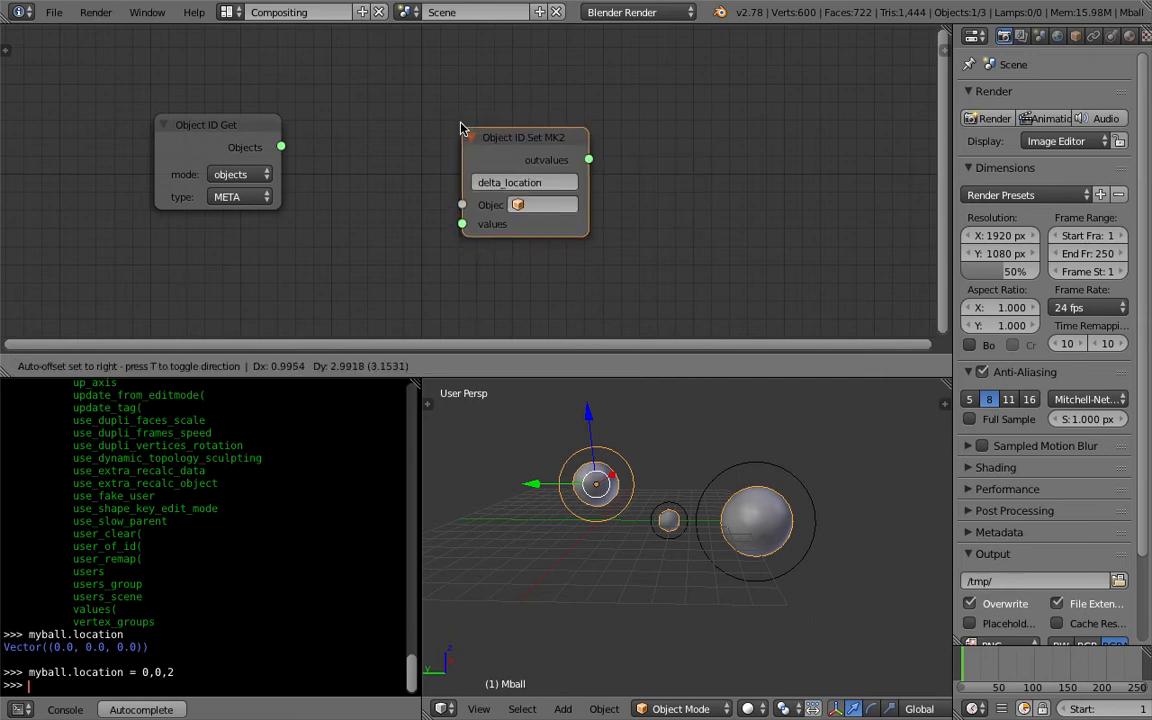
left_click(437, 106)
- Connect the Object ID Get node's Objects output to the Objects input of Object ID Set MK2
left_click_drag(281, 147, 437, 182)
left_click_drag(509, 205, 522, 211)
left_click(517, 163)
left_click(724, 209)
middle_click_drag(516, 305, 543, 265)
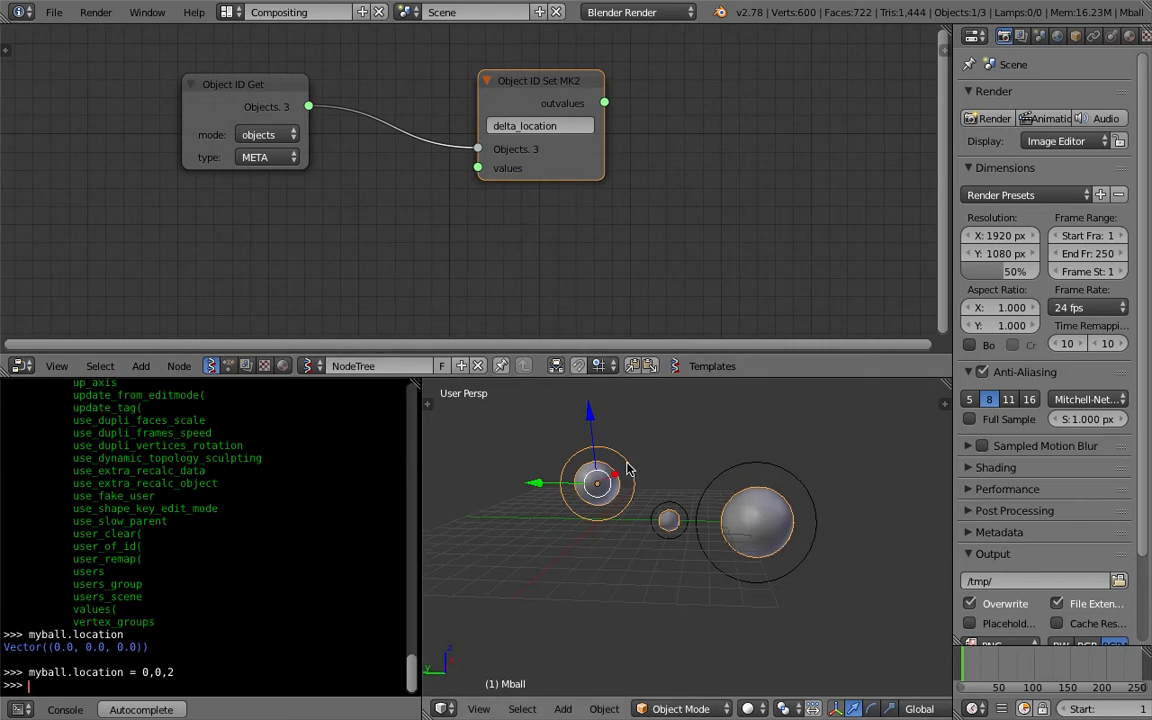
- Add a Random Vector MK2 node below the other nodes and connect its Random output to the set node's values input
middle_click_drag(381, 266, 404, 254)
key("shift+a")
left_click(403, 253)
type("random")
key("Down")
key("Down")
key("Up")
key("Up")
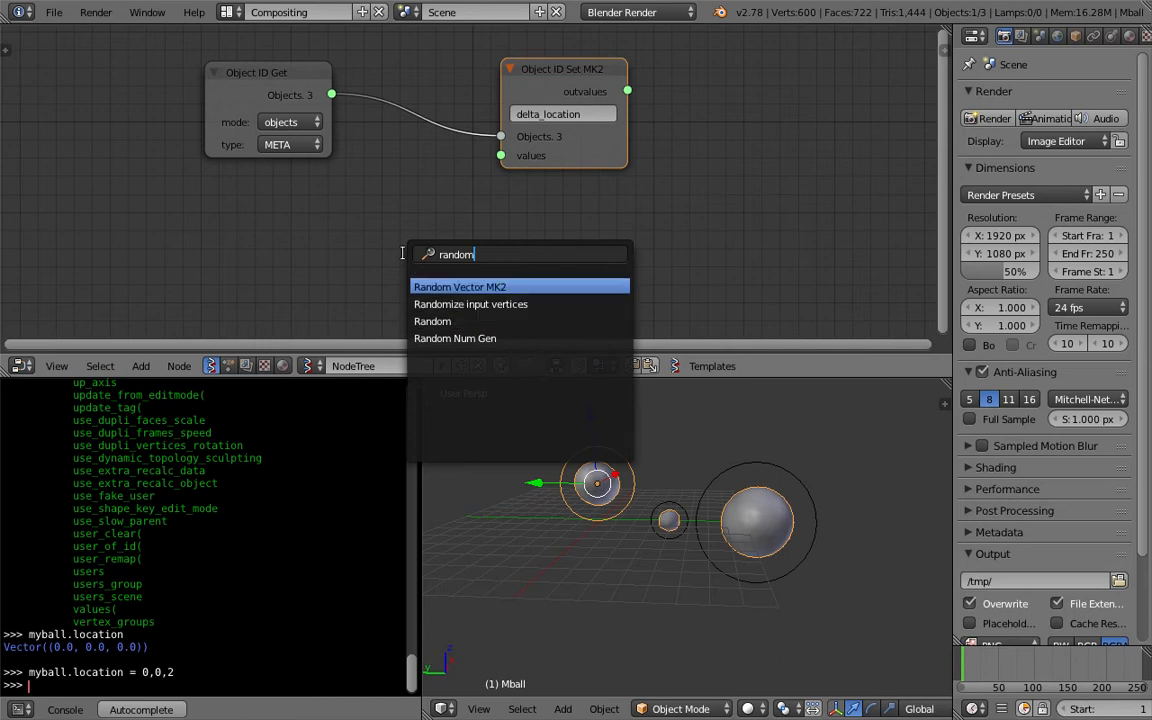
key("Return")
left_click(312, 206)
left_click_drag(438, 231, 500, 157)
middle_click_drag(454, 223, 456, 207)
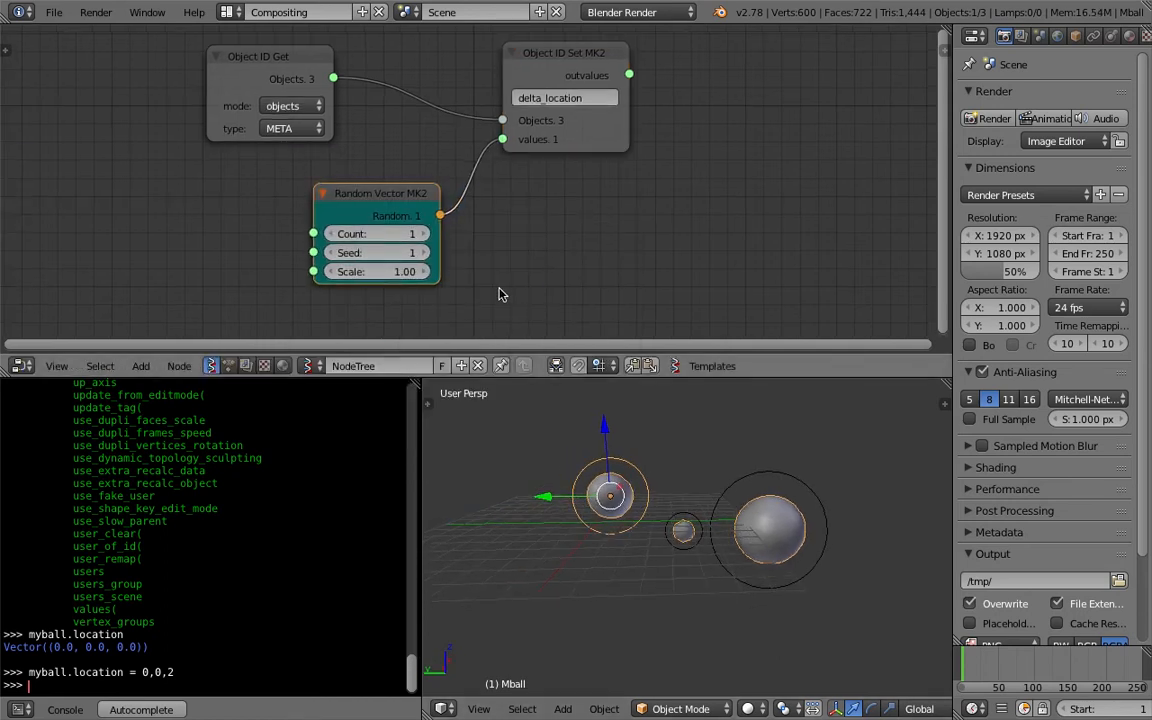
- Set the Random Vector MK2 node's count to 3 and its seed to 88
left_click_drag(395, 252, 465, 252)
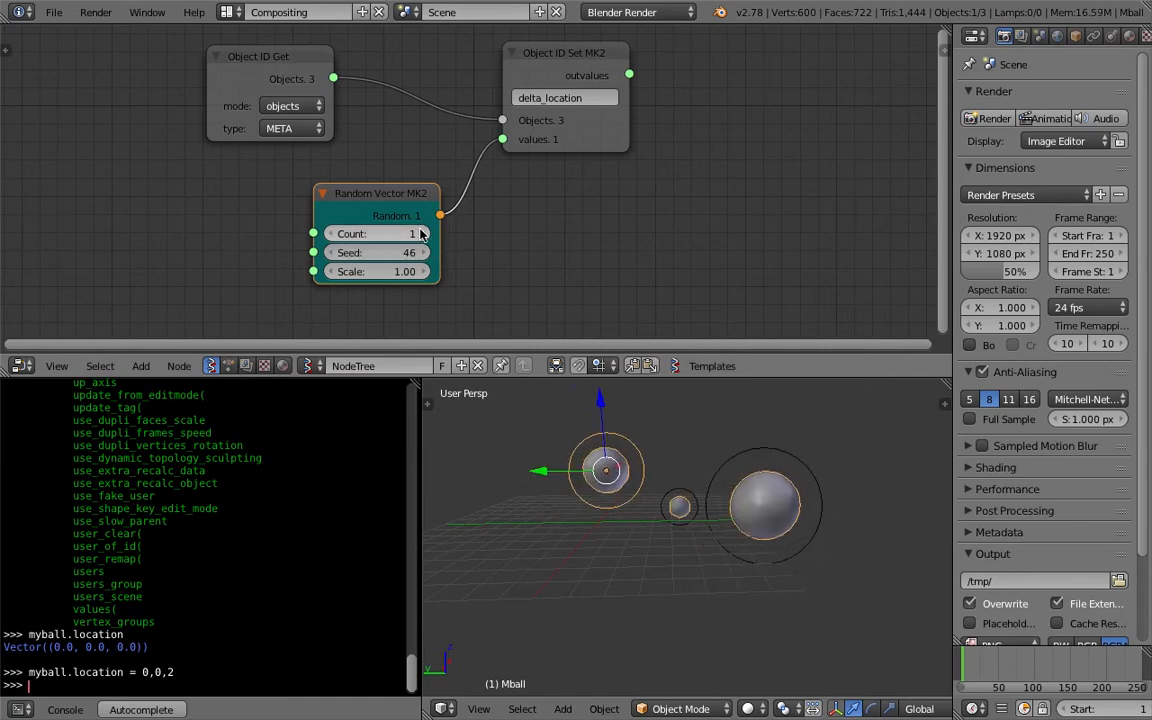
left_click(421, 236)
left_click(421, 236)
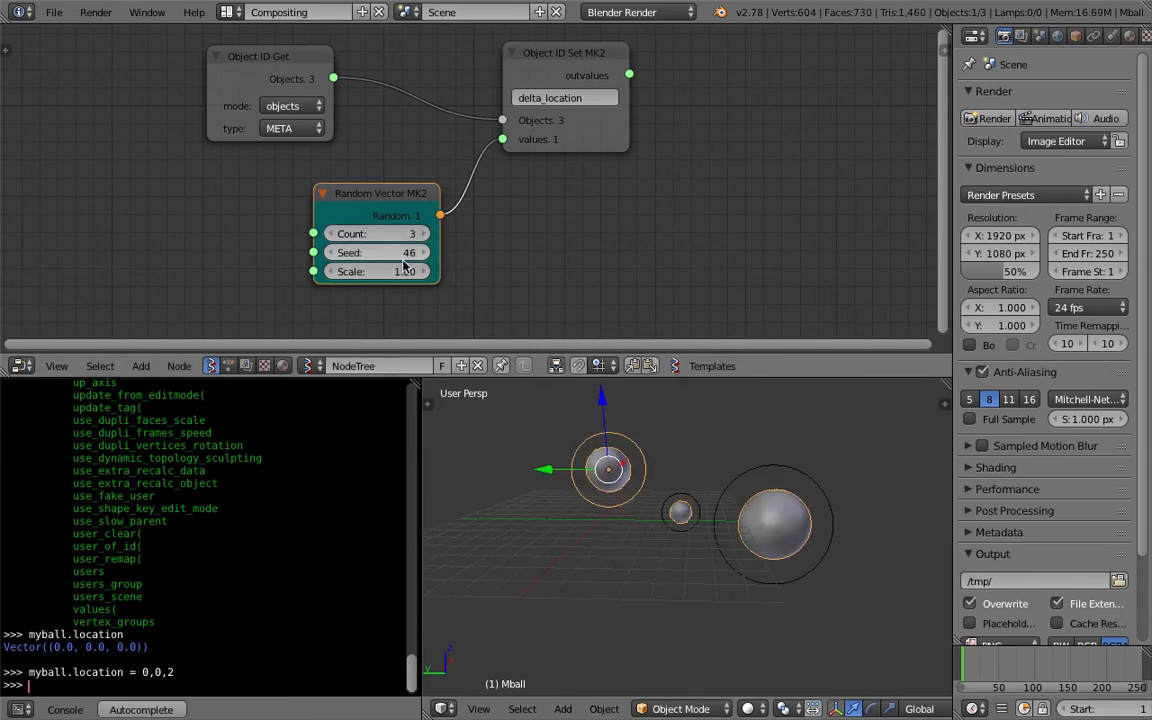
scroll(400, 250, "up", 2)
left_click_drag(373, 268, 457, 268)
- Select all three metaballs and clear their locations
right_click(667, 482)
right_click(617, 448, "shift")
right_click(714, 453, "shift")
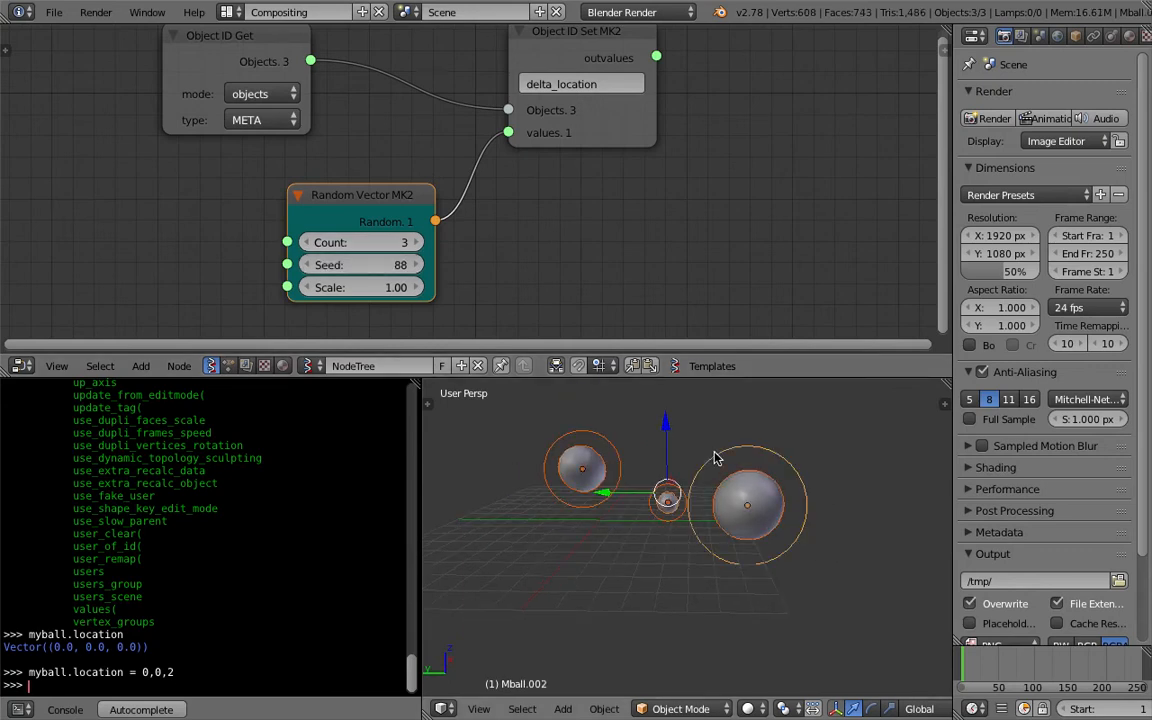
key("alt+g")
middle_click_drag(715, 458, 650, 512)
- Set the Random Vector MK2 node's count to 3, seed to 178 and scale to 3.70
left_click_drag(381, 243, 437, 287)
left_click_drag(367, 265, 450, 268)
left_click(363, 244)
type("3")
key("Return")
mouse_move(380, 287)
left_mouse_down()
mouse_move(480, 287)
mouse_move(402, 287)
left_mouse_up()
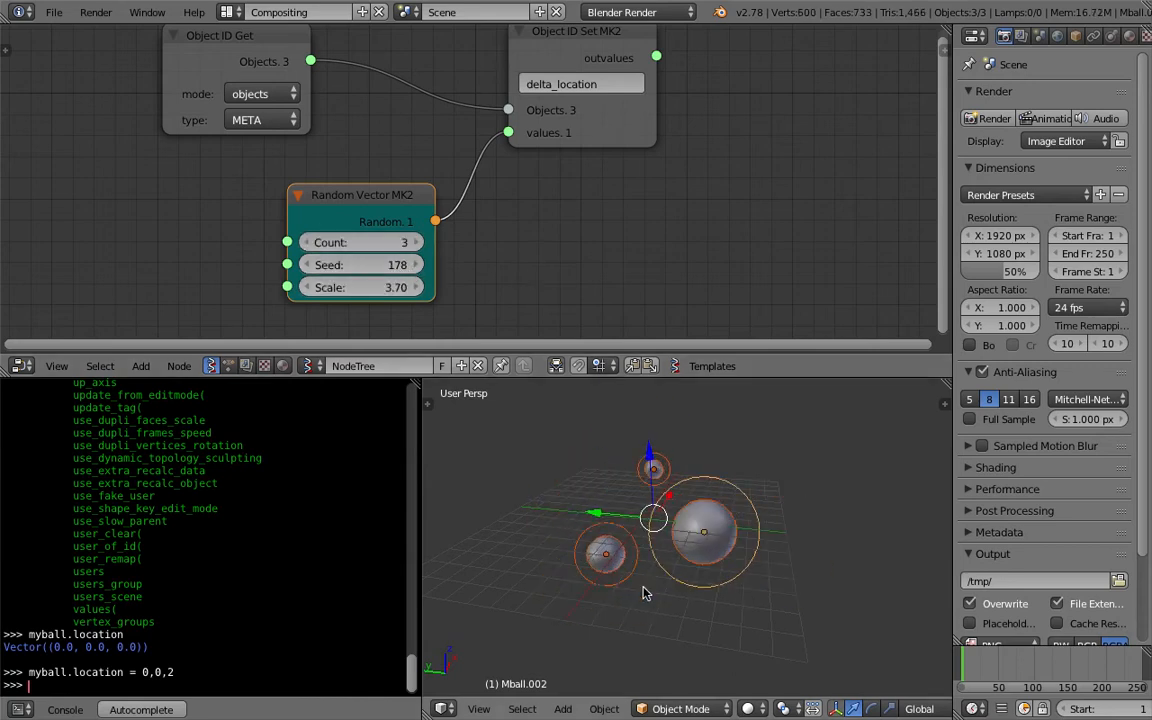
- Deselect all metaballs in the 3D view and save the file
middle_click_drag(645, 591, 681, 573)
key("a")
middle_click_drag(769, 555, 738, 568)
key("ctrl+s")
left_click(738, 566)
- Shift the Object ID Set MK2 node slightly aside and move the Random Vector MK2 node up closer to it
middle_click_drag(620, 184, 609, 212)
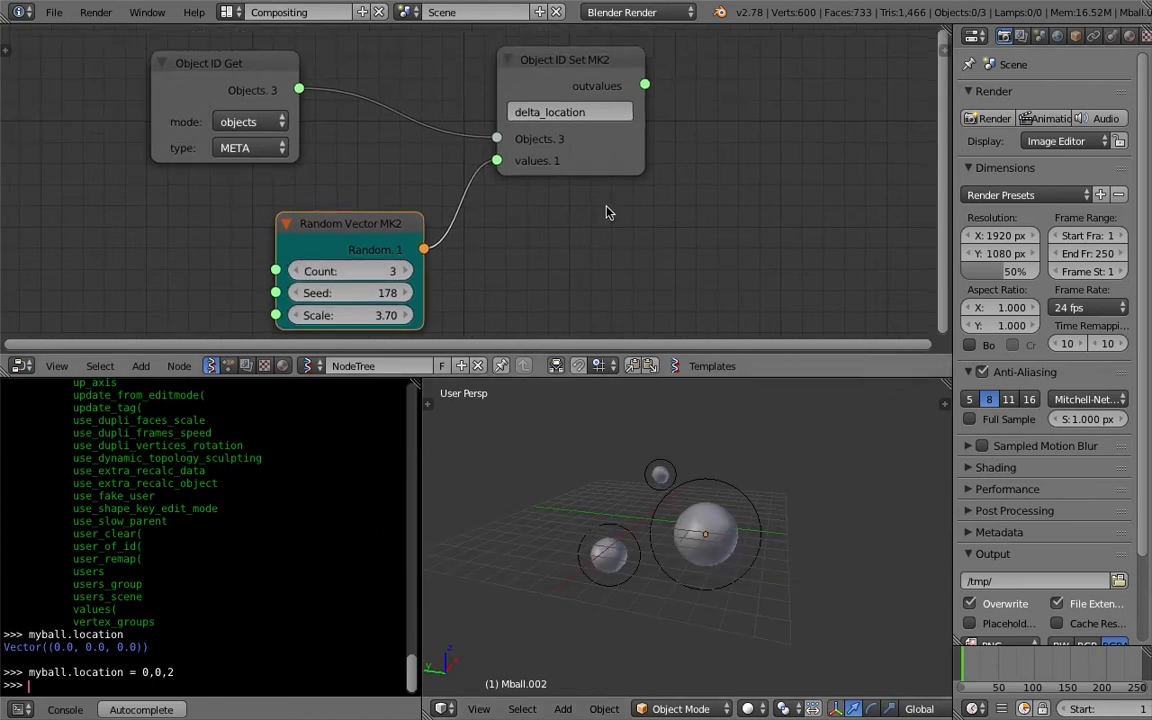
left_click_drag(580, 165, 594, 168)
left_click_drag(392, 231, 416, 207)
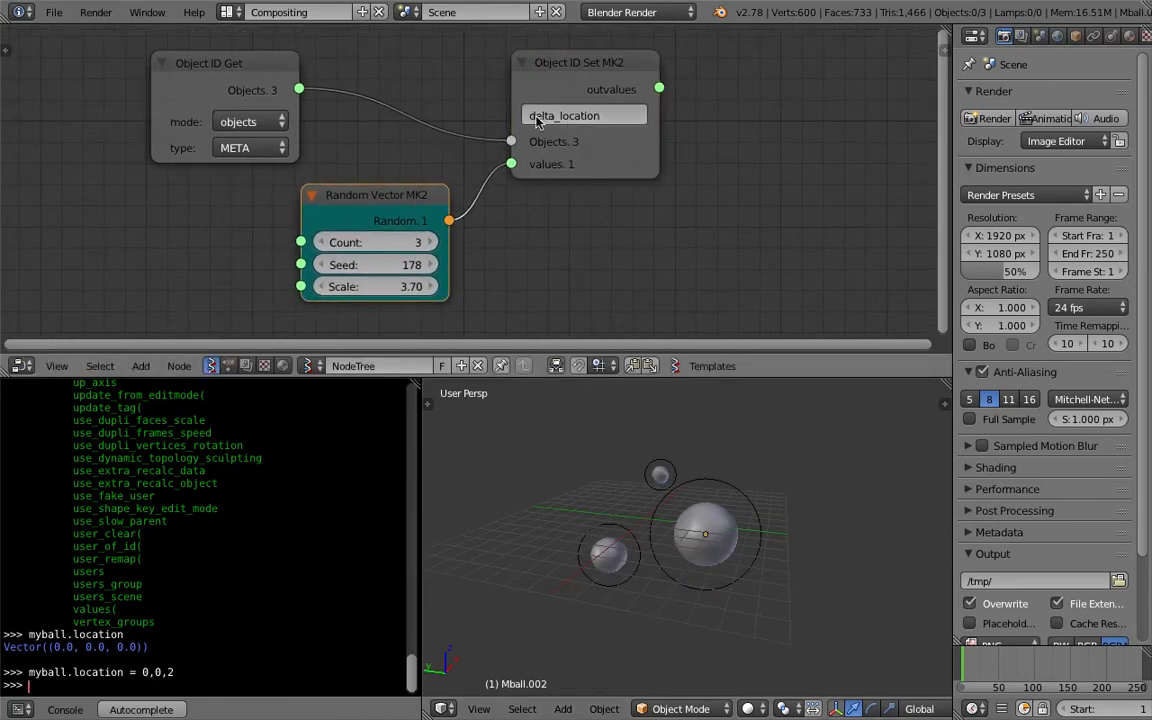
- Select the largest metaball and show its object properties in a widened Properties editor with Delta Transform expanded
right_click(726, 500)
middle_click_drag(726, 500, 733, 497)
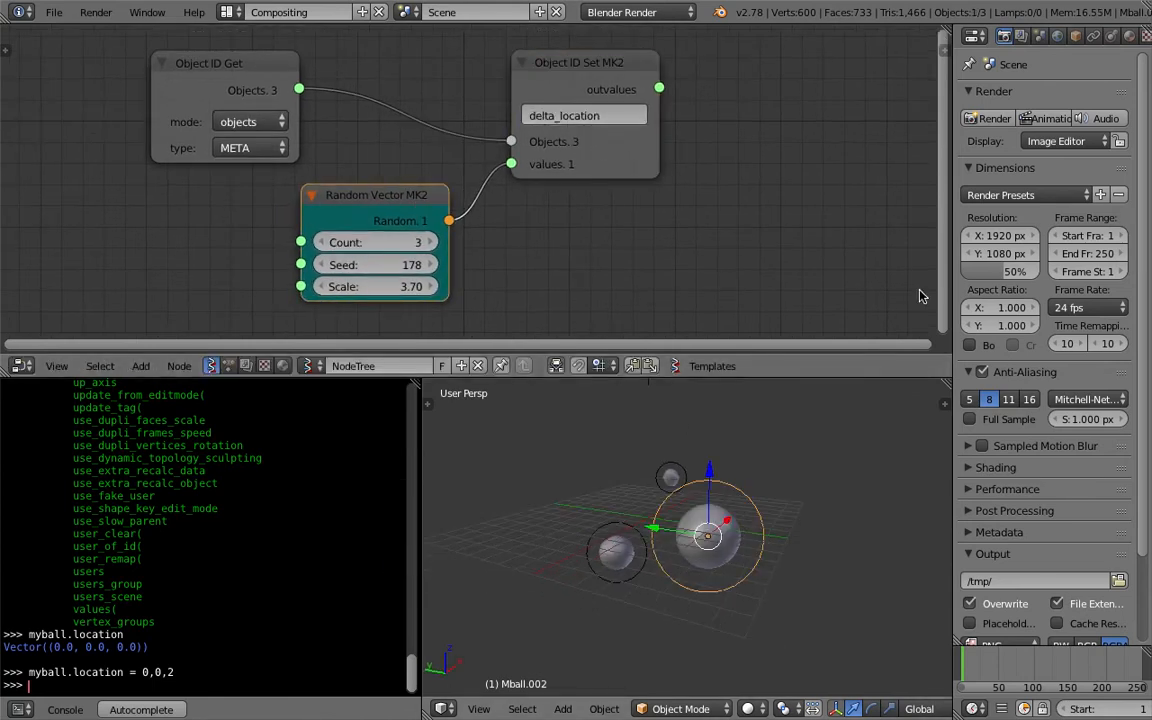
left_click(1077, 38)
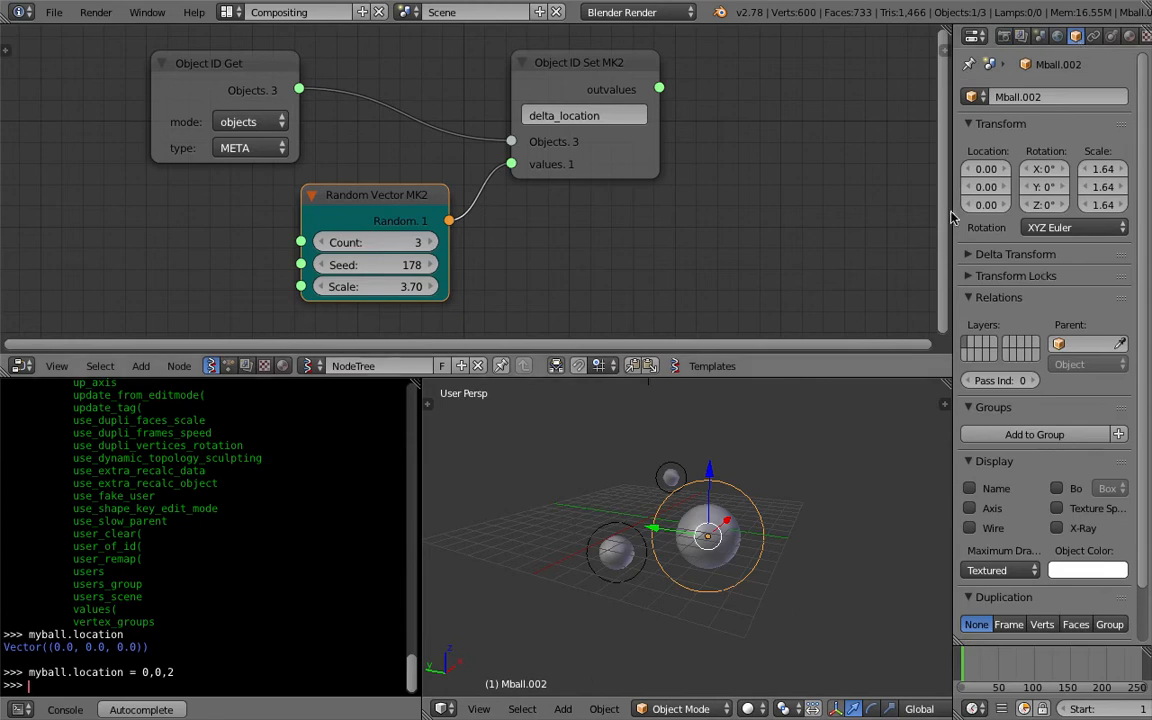
left_click_drag(952, 210, 853, 214)
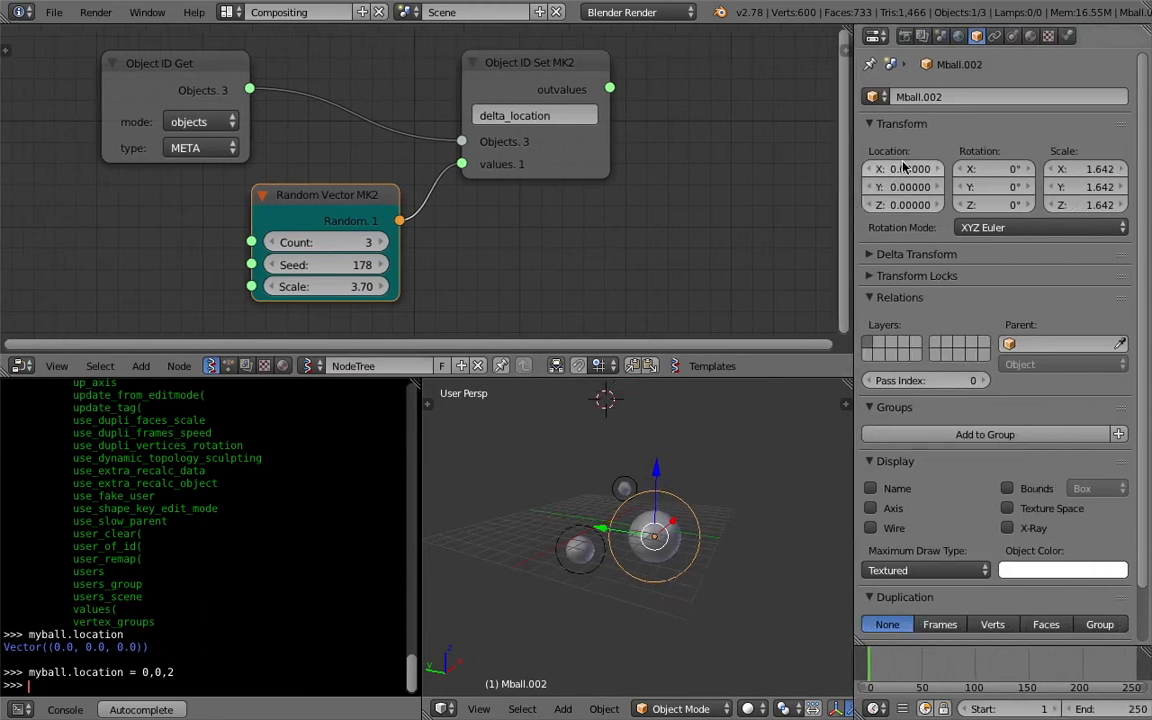
left_click(918, 257)
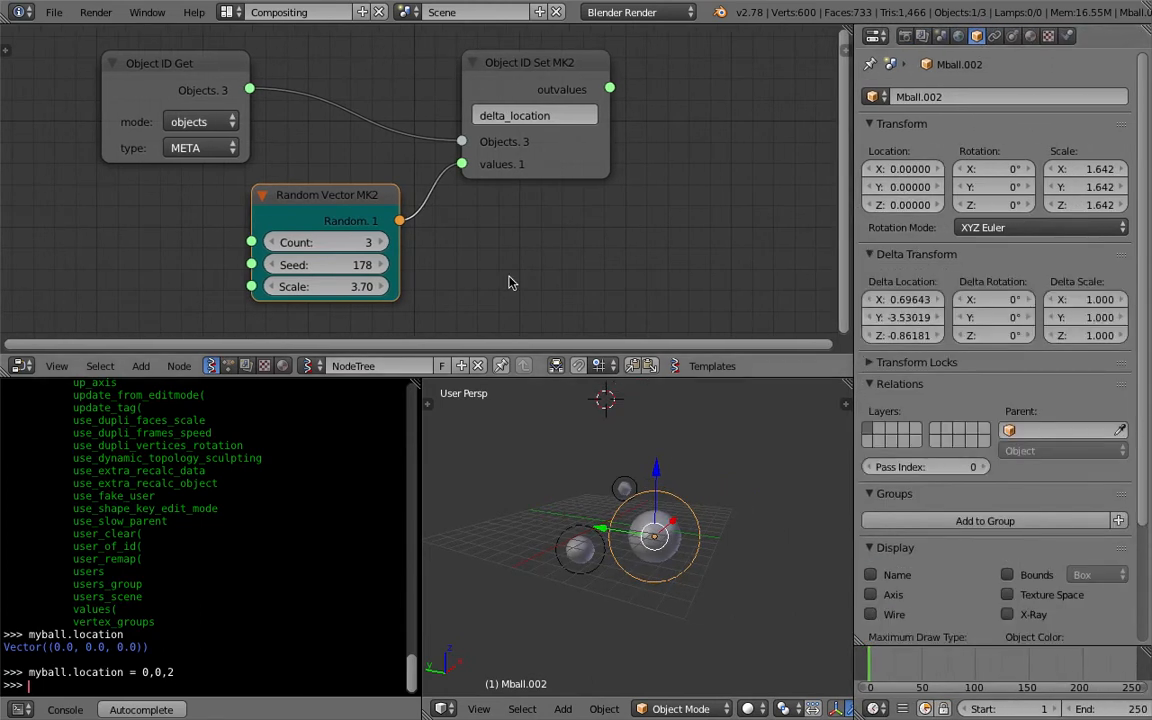
- Vary the Random Vector MK2 seed to 227 while watching the metaballs from different angles
left_click_drag(361, 264, 398, 310)
middle_click_drag(708, 628, 615, 555)
left_click_drag(338, 268, 371, 268)
middle_click_drag(788, 568, 730, 590)
- Move the Object ID Set MK2 node further out and reposition the Random Vector MK2 node between the other two nodes
left_click_drag(598, 167, 670, 160)
left_click_drag(352, 203, 404, 173)
scroll(424, 162, "down", 1)
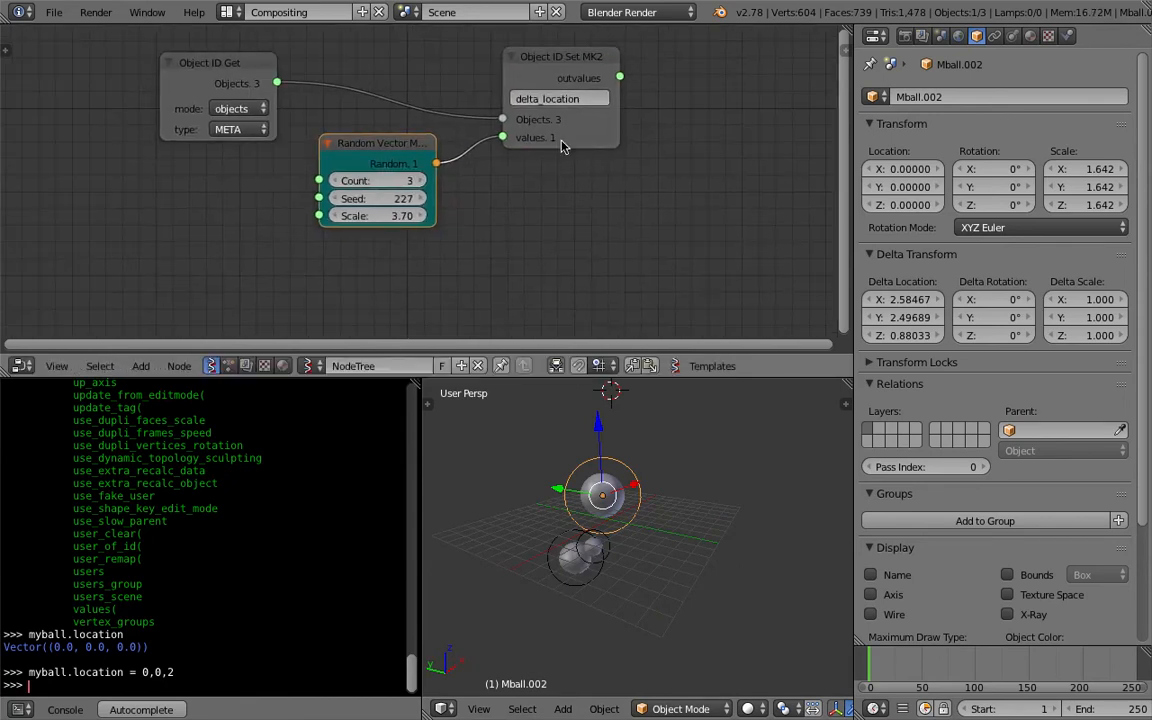
- Enlarge the node editor slightly and show the Transform sidebar in the 3D view
middle_click_drag(571, 127, 580, 109)
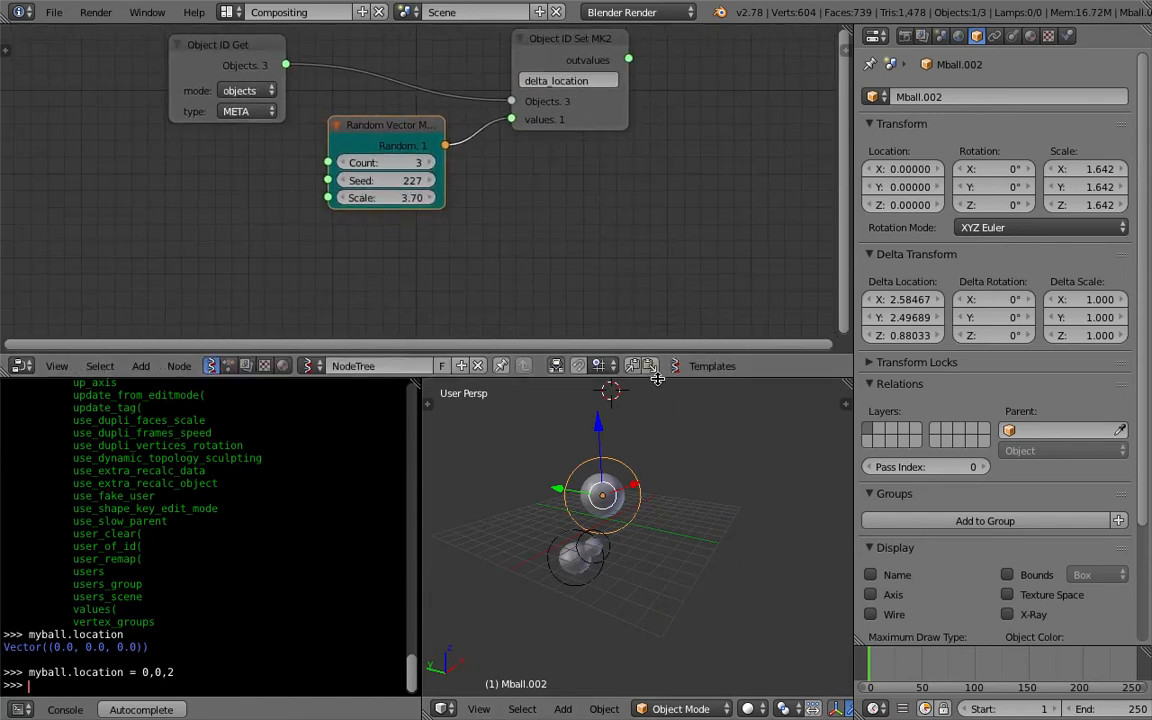
left_click_drag(657, 378, 660, 400)
key("ctrl+s")
left_click(845, 428)
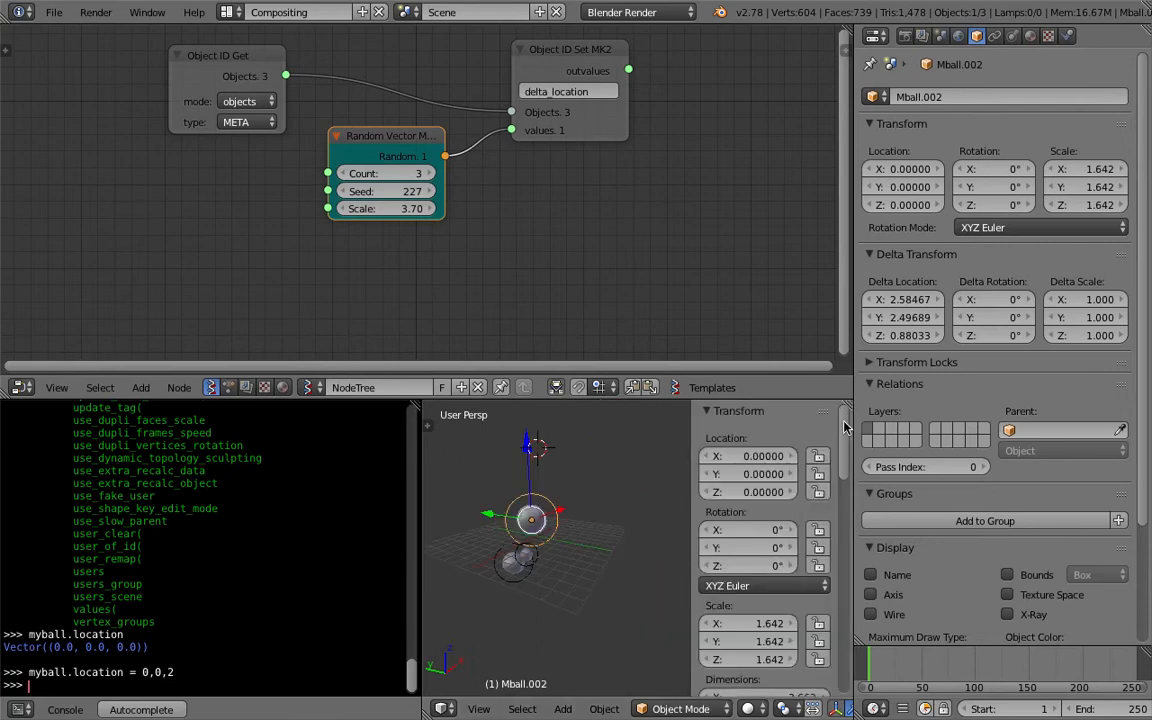
- Stretch Mball.002 by setting its scale to X 5.592, Y 1.282 and Z 1.662
middle_click_drag(657, 597, 703, 587, "shift")
left_click_drag(750, 623, 750, 660)
middle_click_drag(563, 551, 624, 505)
- Widen the 3D view at the console's expense and save the file
left_click_drag(421, 458, 275, 467)
middle_click_drag(448, 480, 543, 571)
key("ctrl+s")
left_click(543, 567)
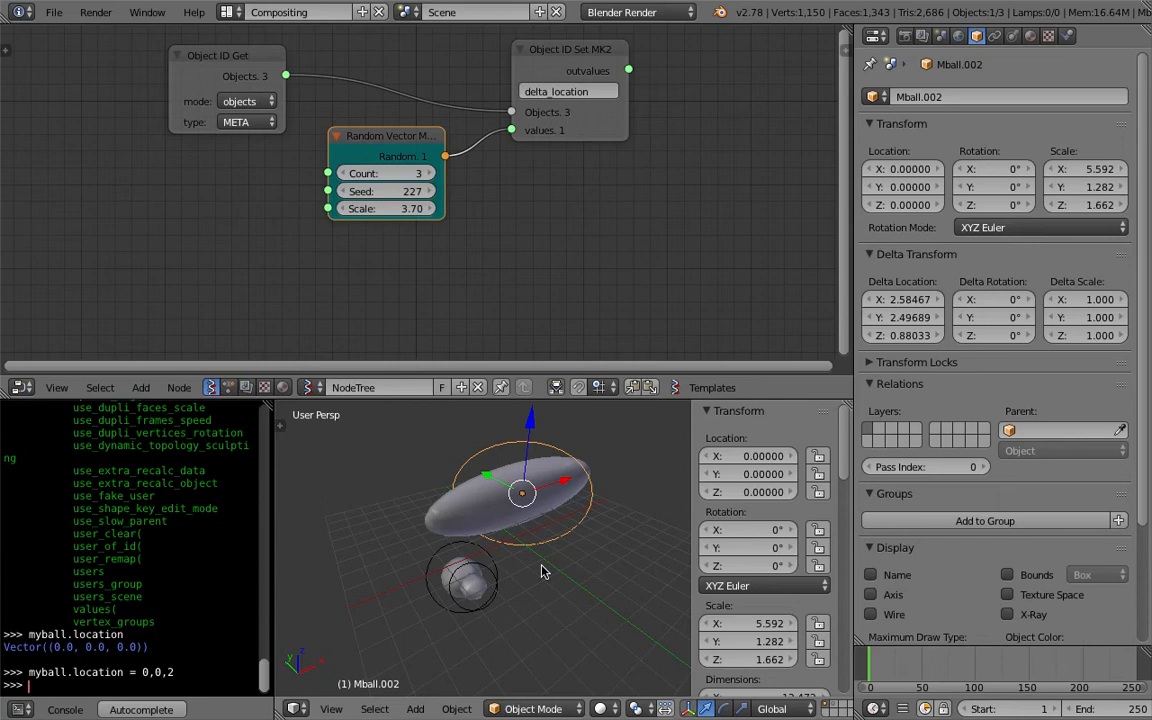
- Duplicate the Object ID Set MK2 node, place the copy below the original and set its property to scale
left_click_drag(591, 138, 609, 135)
key("shift+d")
left_click(621, 262)
left_click(637, 212)
type("scale")
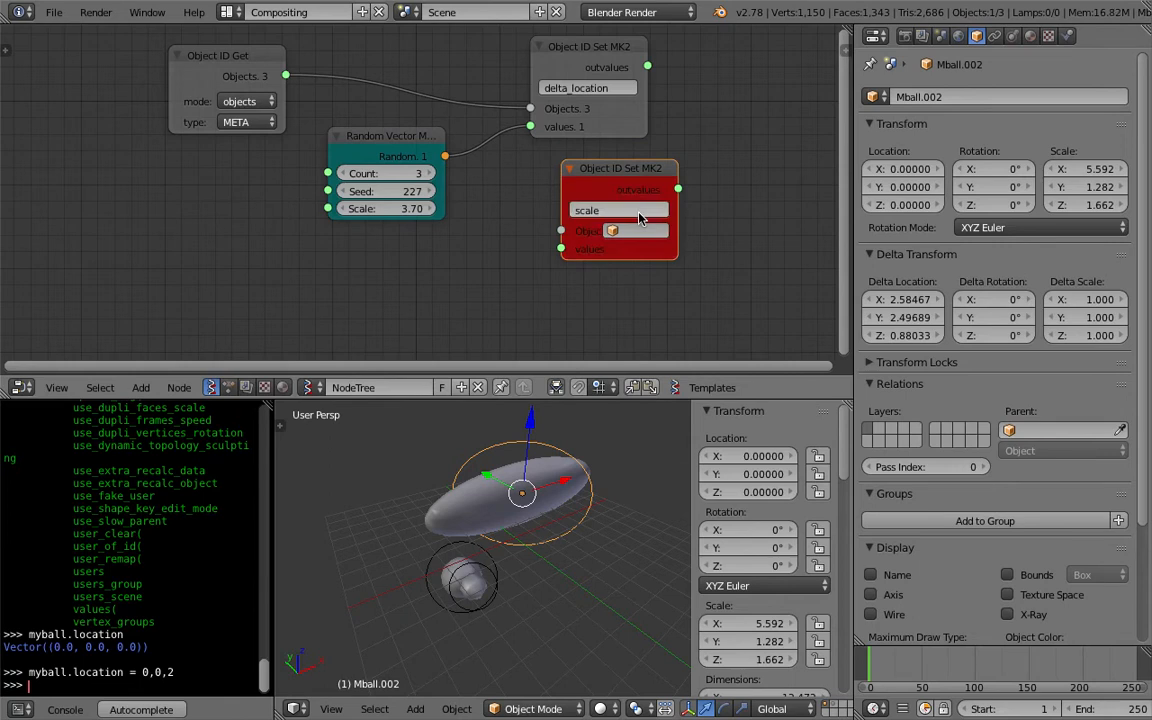
key("Return")
- Connect the Objects output to the scale node's Objects input and move the Random Vector MK2 node under Object ID Get
left_click_drag(286, 78, 517, 183)
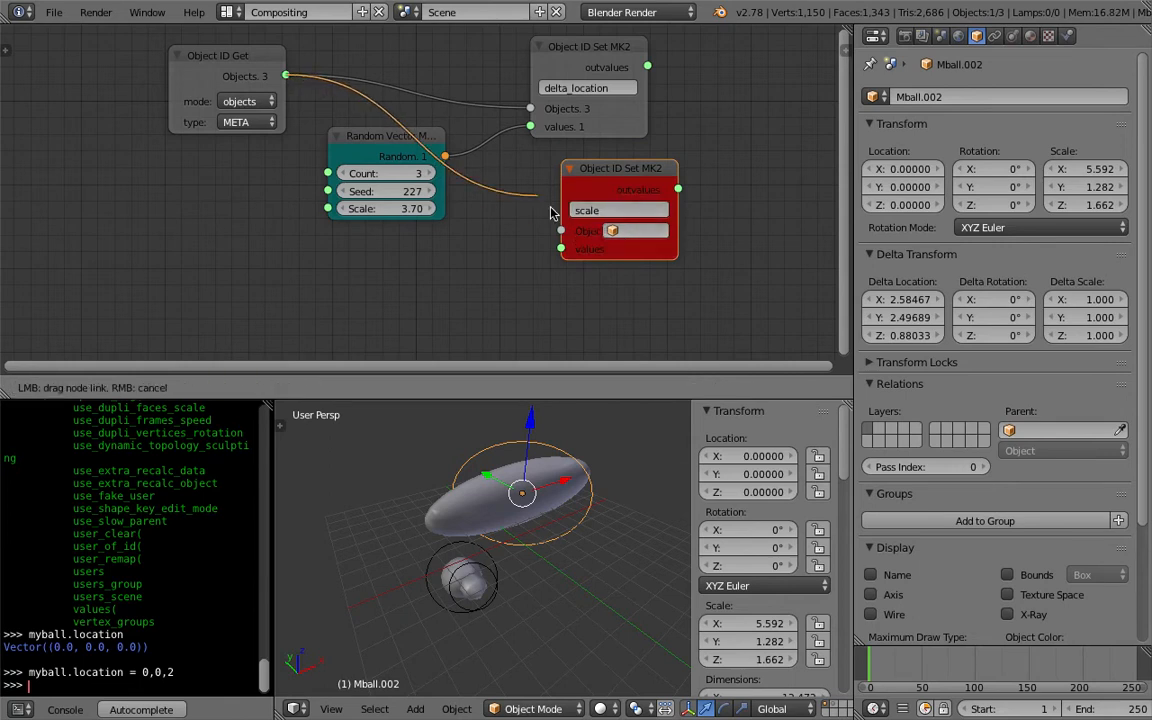
left_click_drag(562, 235, 561, 231)
left_click_drag(352, 136, 270, 157)
left_click_drag(365, 177, 420, 220)
left_click_drag(289, 165, 205, 172)
left_click_drag(643, 167, 657, 166)
middle_click_drag(537, 279, 509, 225)
scroll(509, 225, "down", 2)
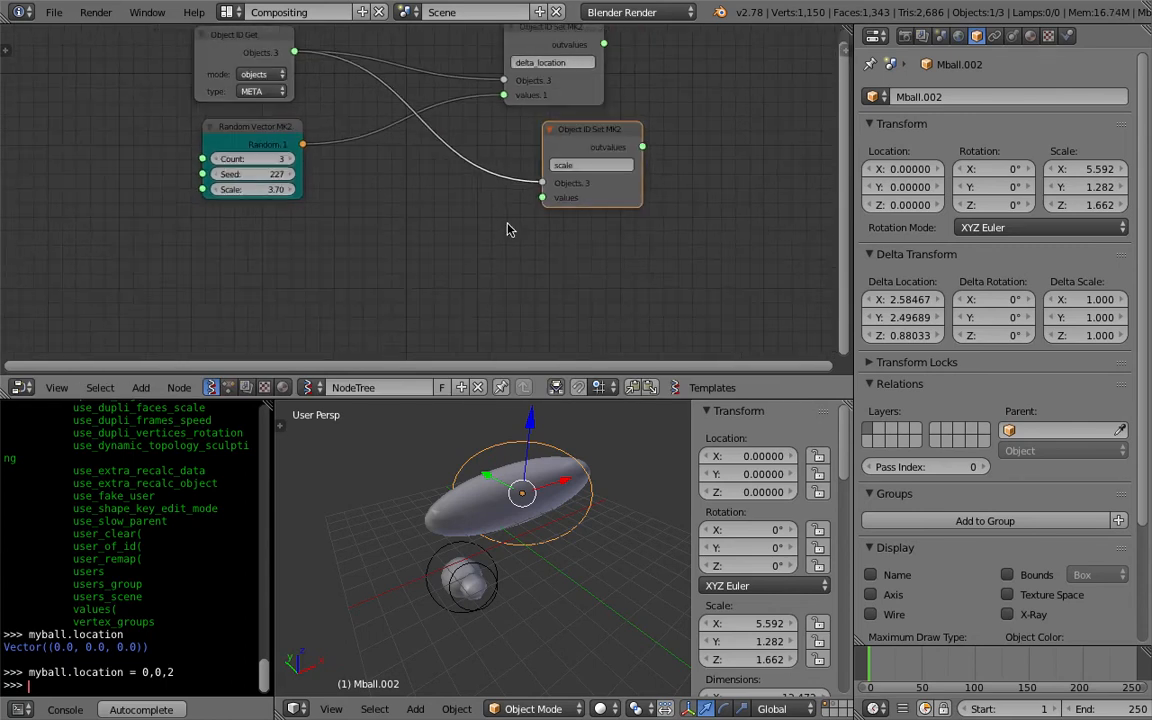
- Enlarge the node editor's height a little more and save the file
middle_click_drag(537, 421, 520, 527)
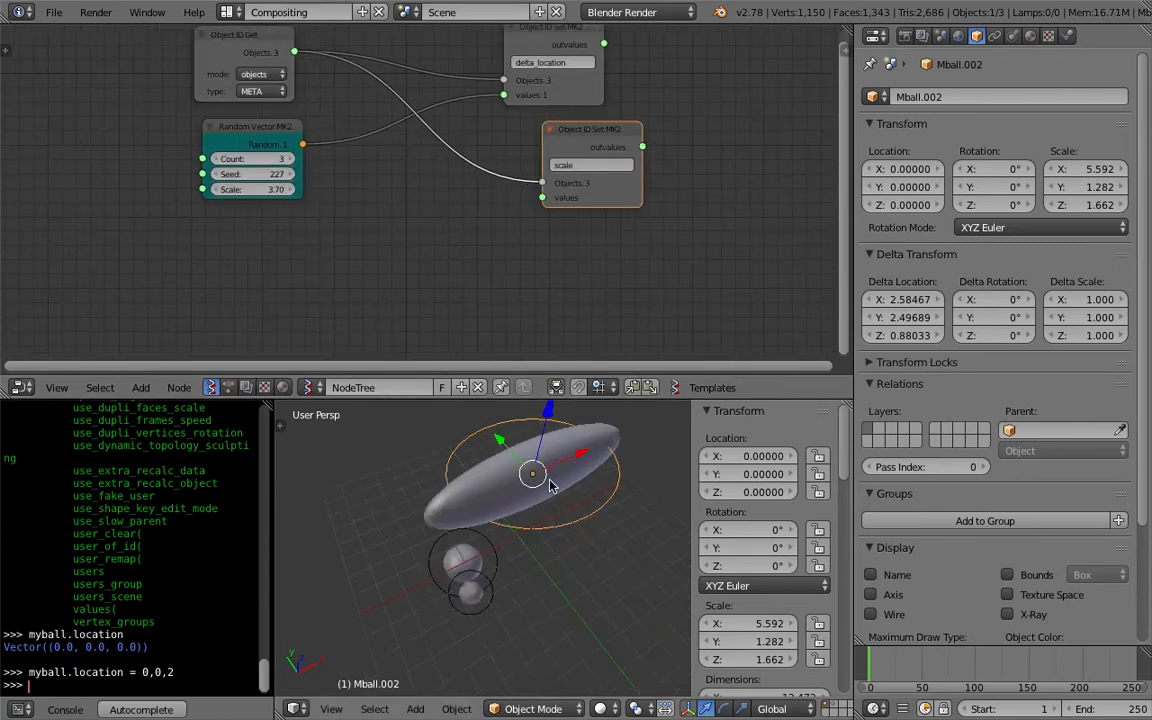
middle_click_drag(586, 227, 572, 277)
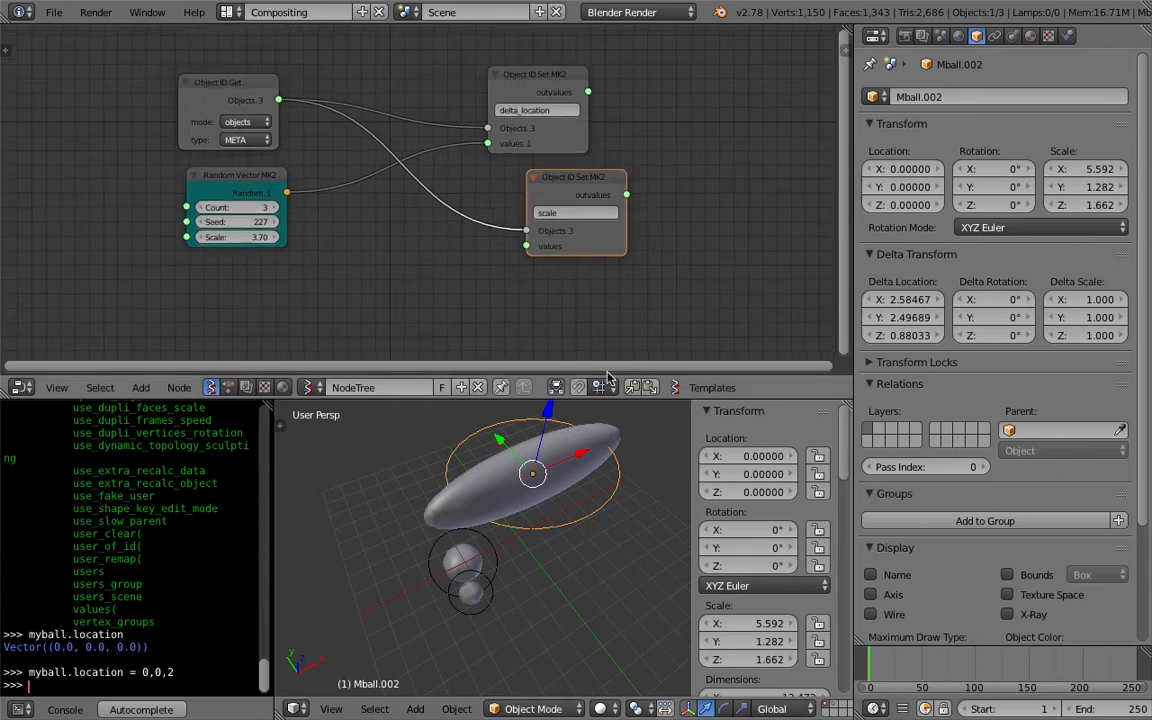
left_click_drag(610, 401, 610, 430)
middle_click_drag(557, 298, 544, 239)
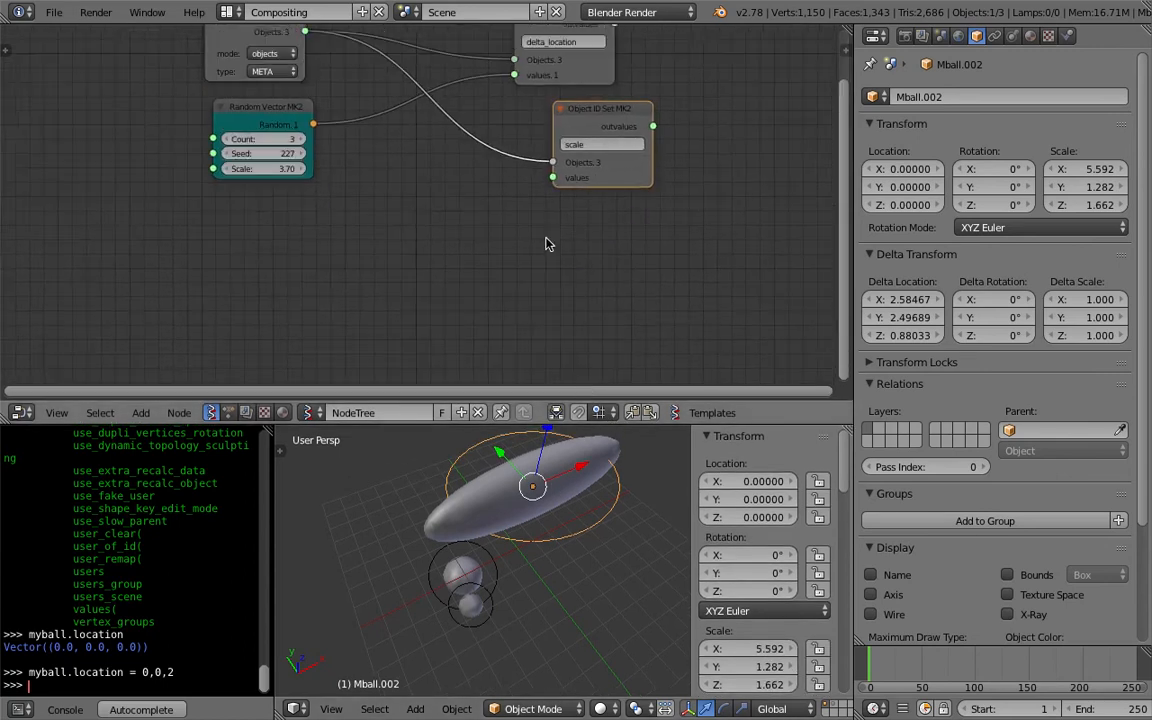
scroll(544, 239, "up", 1)
middle_click_drag(508, 440, 604, 496)
key("ctrl+s")
left_click(604, 496)
middle_click_drag(559, 268, 561, 269)
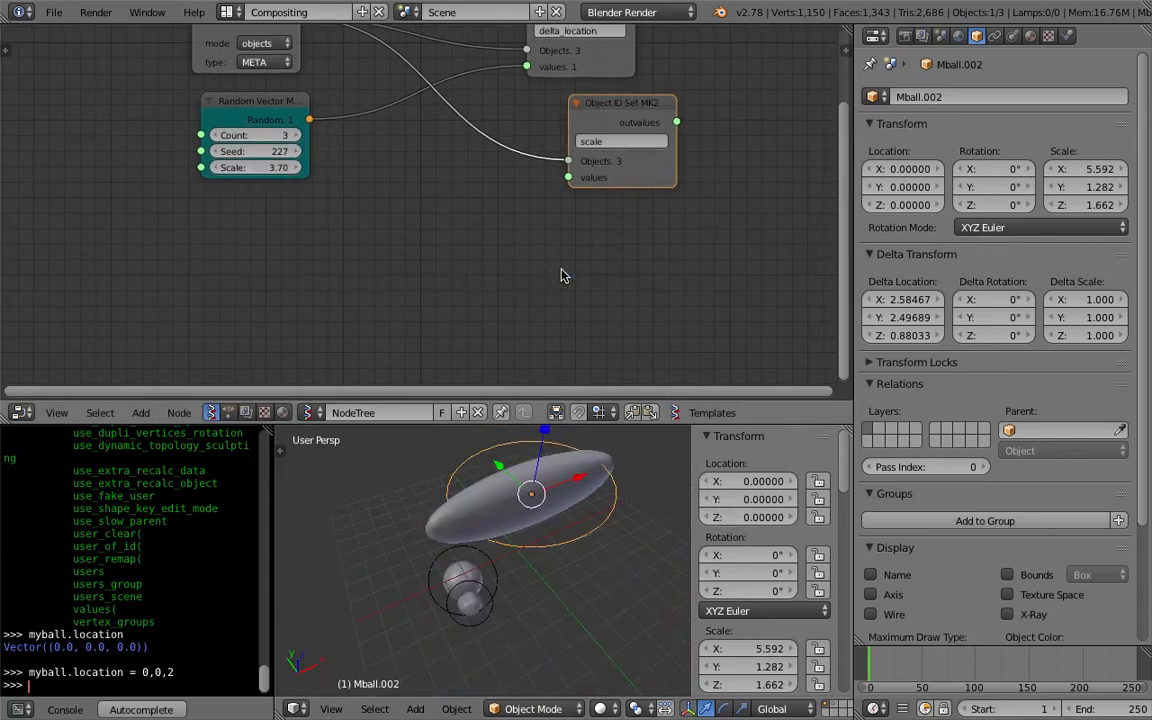
- Add a Vector in node and connect its Vectors output to the values input of the scale node
key("shift+a")
left_click(427, 200)
type("vector i")
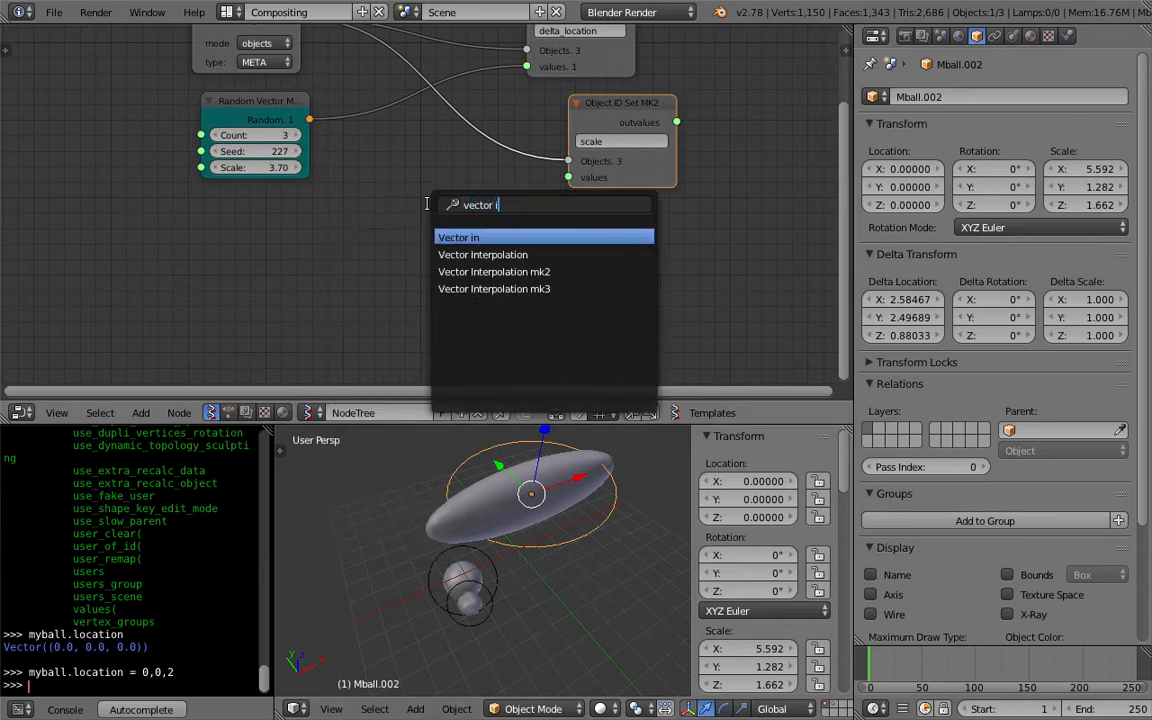
key("Return")
left_click(469, 216)
left_click_drag(505, 231, 568, 177)
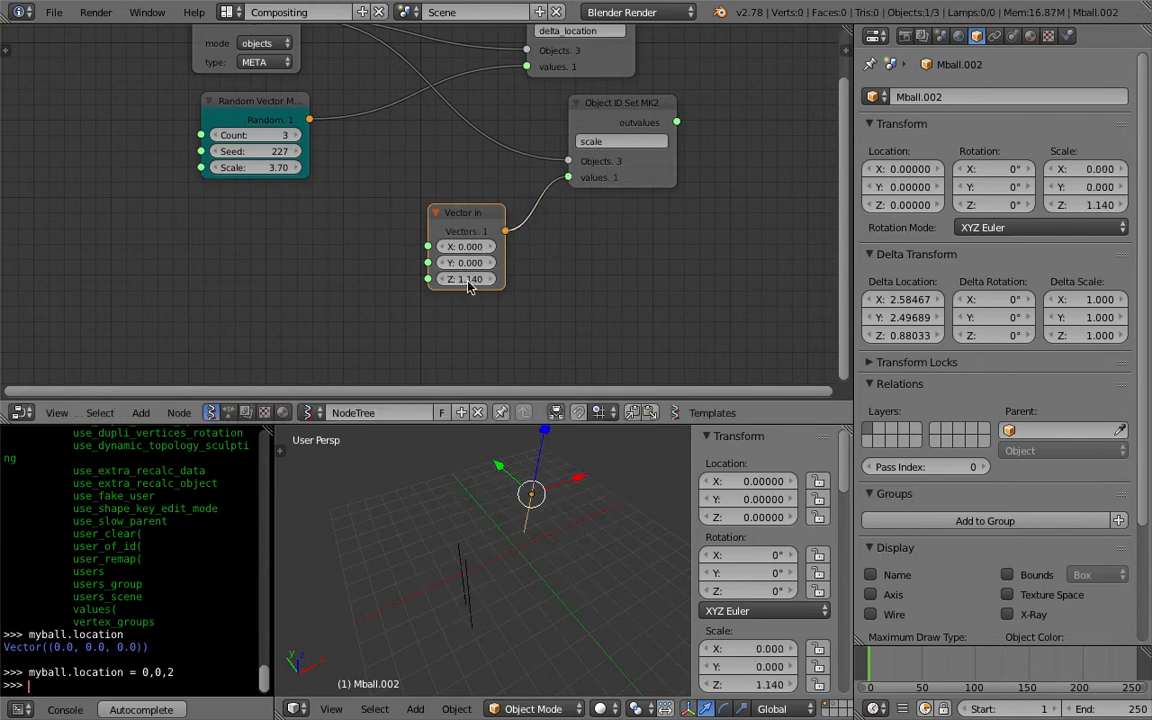
- Set the Vector in node to X 1.620, Y 1.000 and Z 1.000 and save the file
left_click(533, 275)
left_click_drag(480, 248, 638, 248)
left_click_drag(467, 279, 483, 279)
middle_click_drag(545, 512, 625, 537)
key("ctrl+s")
left_click(625, 537)
- Nudge the Vector in node slightly, view the metaballs from another angle and save the file
left_click_drag(468, 216, 475, 220)
middle_click_drag(531, 569, 392, 615)
key("ctrl+s")
left_click(390, 609)
- Duplicate the scale Object ID Set MK2 node, place the copy below it and set its property to rotation_euler
middle_click_drag(598, 146, 461, 185)
scroll(461, 185, "down", 2)
key("ctrl+s")
left_click(480, 162)
key("shift+d")
left_click(505, 250)
scroll(542, 231, "up", 2)
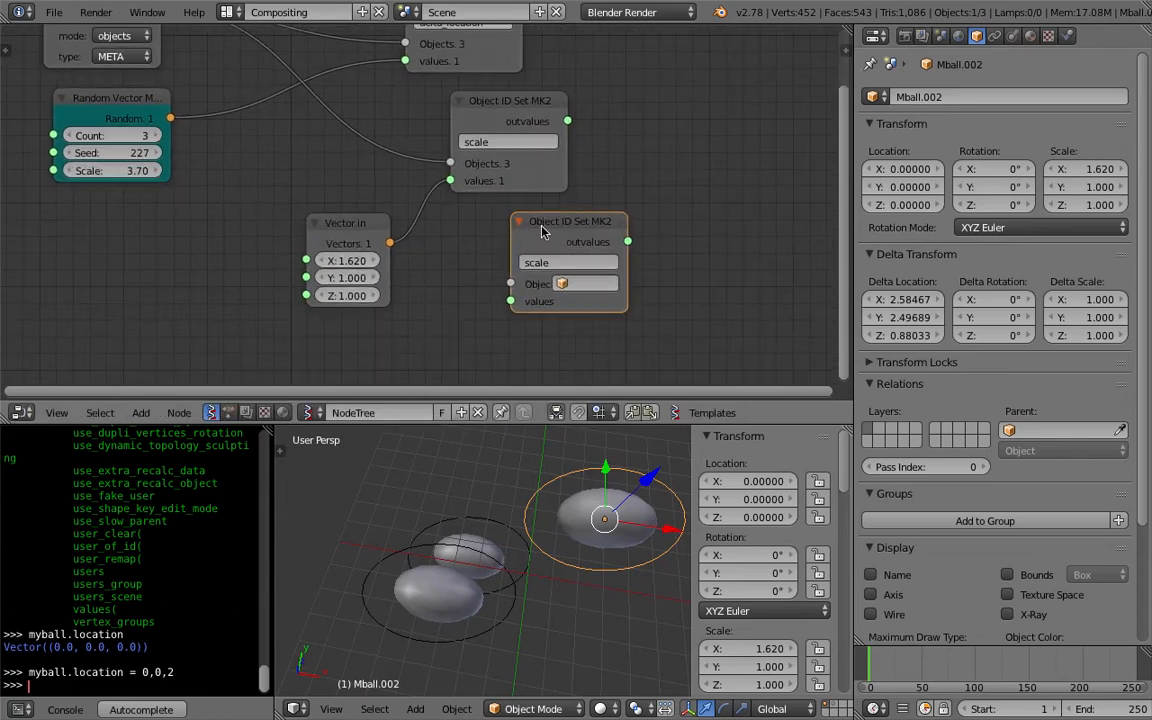
left_click(579, 262)
type("rotation_euler")
key("Return")
scroll(585, 262, "down", 1)
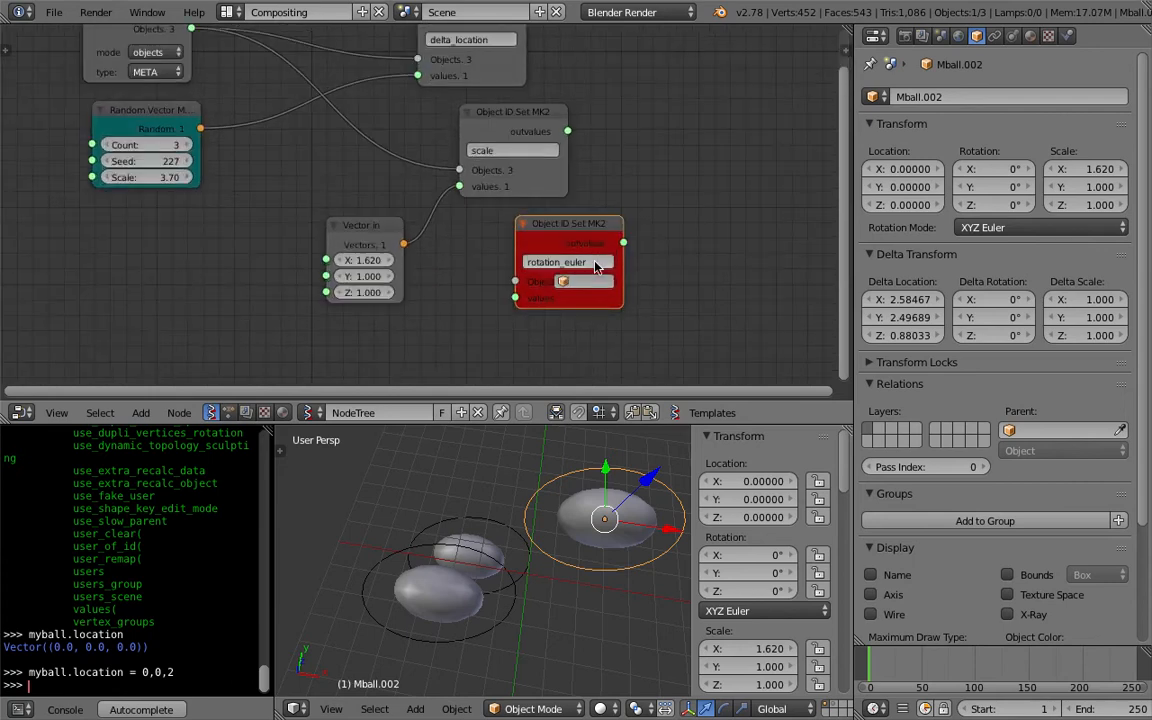
- Connect the Objects output to the rotation_euler node's Objects input and move the Vector in node under Random Vector MK2
scroll(356, 192, "down", 1)
left_click_drag(208, 41, 508, 275)
left_click_drag(352, 222, 263, 194)
middle_click_drag(360, 249, 376, 234)
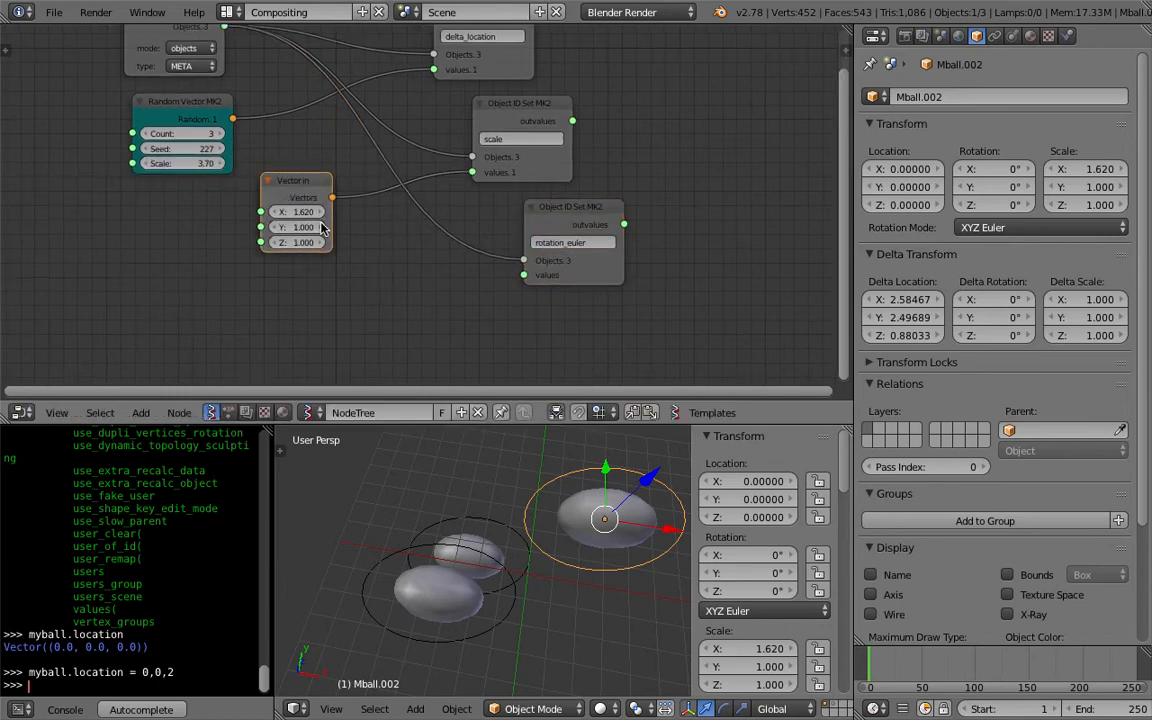
key("shift+d")
left_click_drag(374, 319, 512, 288)
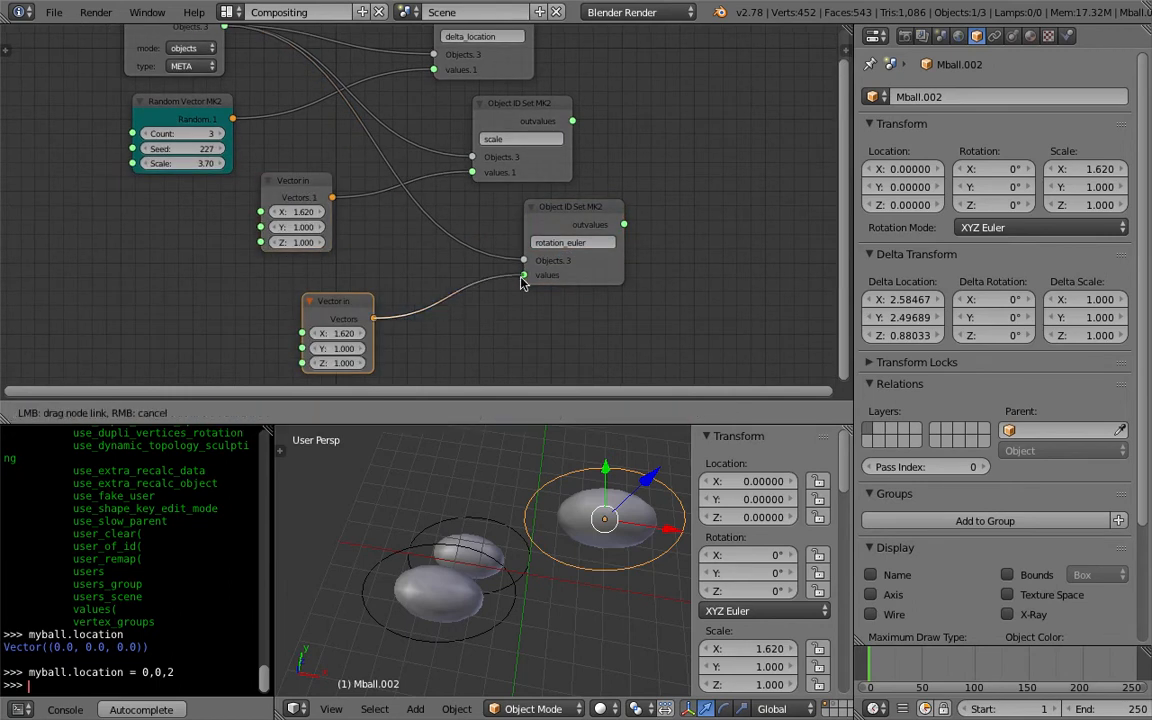
left_click_drag(391, 282, 354, 300)
key("x")
- Connect the Random Vector MK2 node's Random output to the values input of the rotation_euler node
middle_click_drag(330, 247, 335, 269)
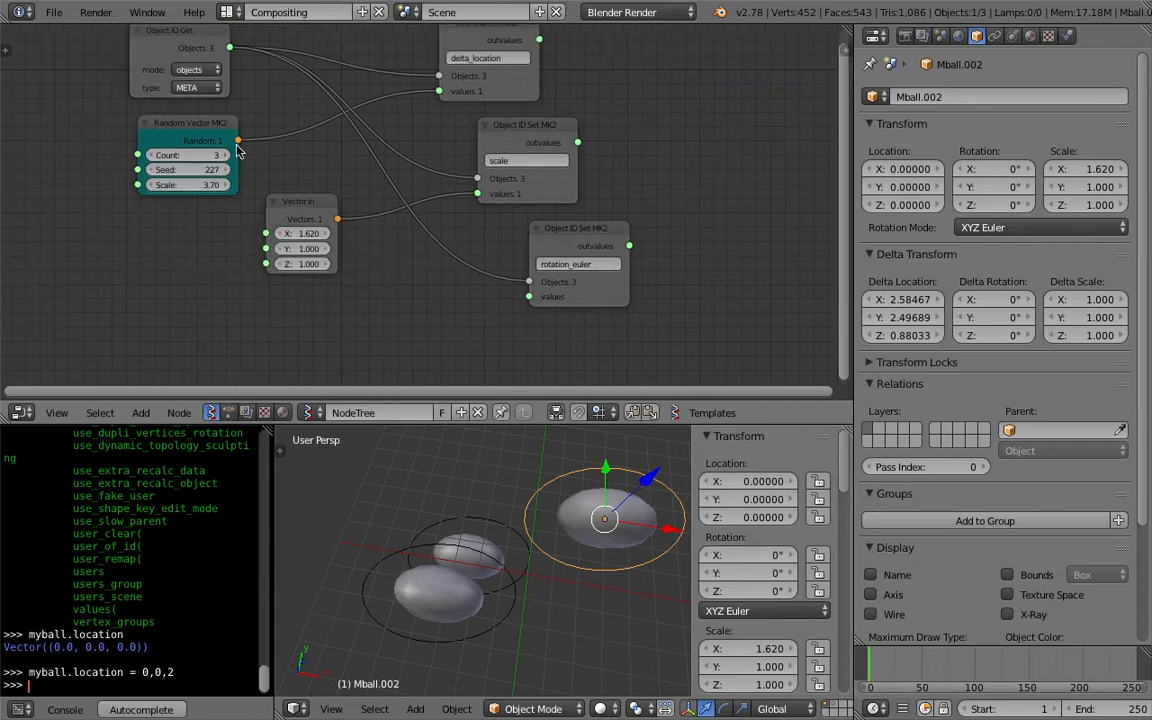
left_click_drag(239, 140, 241, 141)
left_click_drag(519, 291, 527, 297)
middle_click_drag(562, 541, 560, 450)
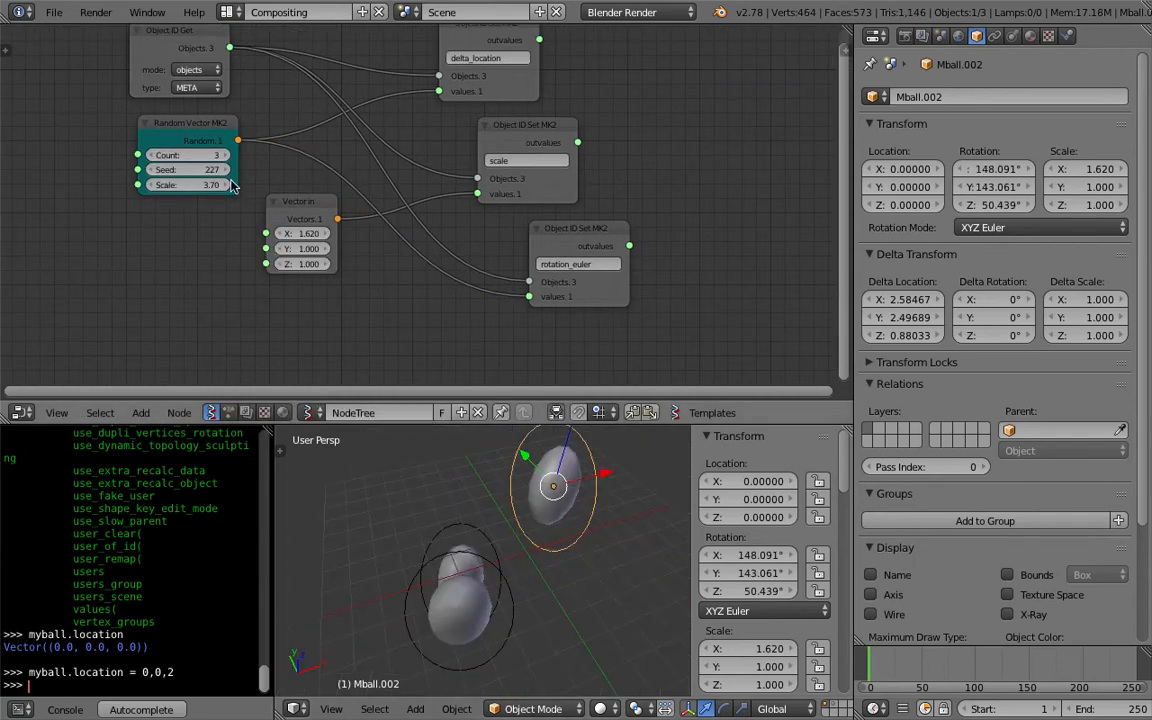
- Set the Random Vector MK2 seed to 263 and view the metaballs from another angle
left_click_drag(190, 170, 226, 170)
scroll(498, 539, "down", 2)
mouse_move(498, 539)
middle_mouse_down()
mouse_move(597, 522)
mouse_move(517, 561)
mouse_move(537, 515)
mouse_move(518, 535)
middle_mouse_up()
scroll(517, 555, "up", 4)
- Save the scene as a new version named ANSV_metaballs_more_002.blend
left_click(54, 12)
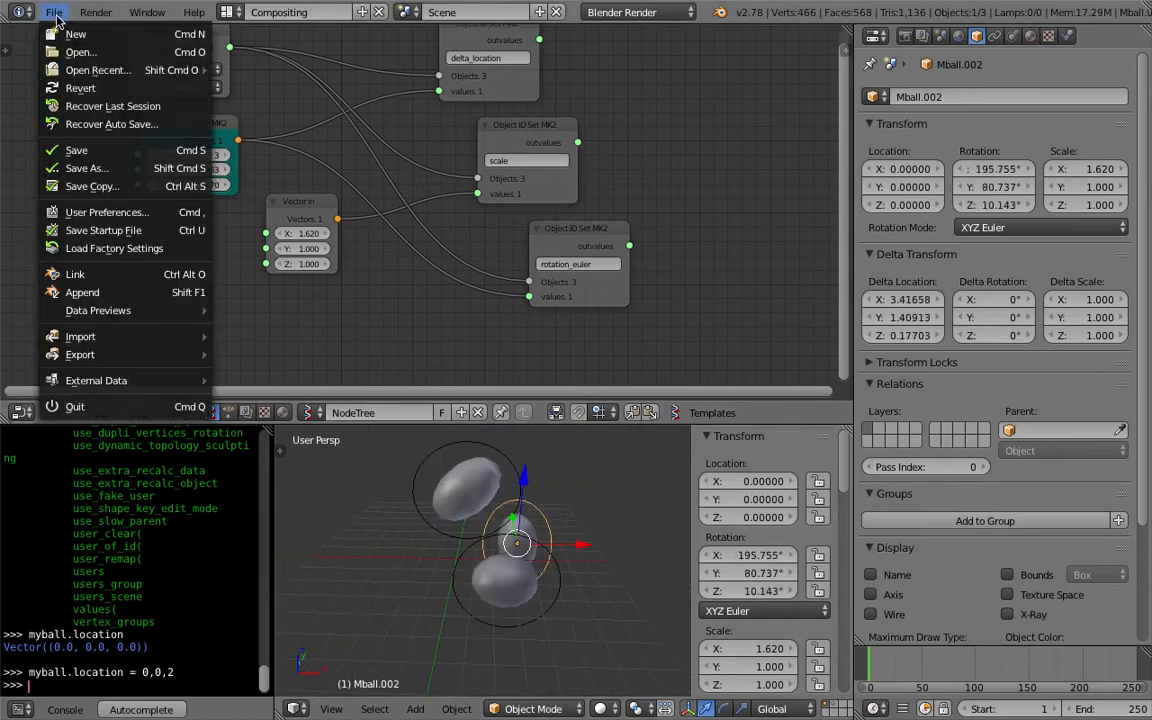
left_click(120, 168)
left_click(1025, 80)
left_click(1052, 63)
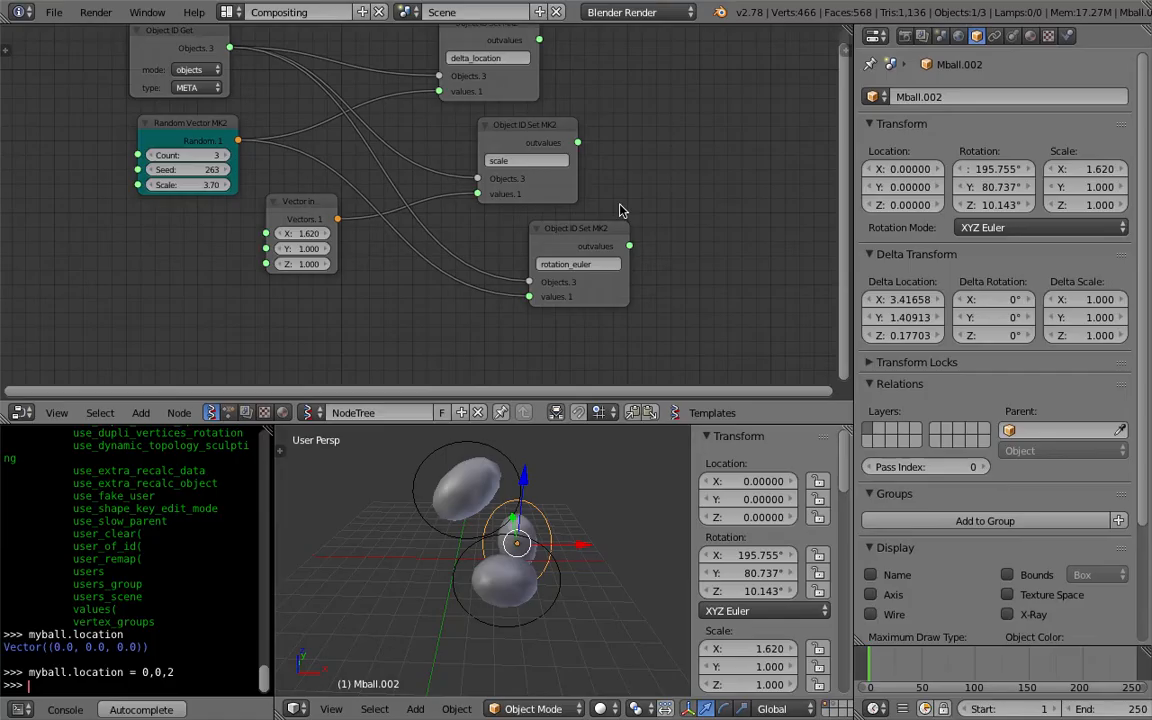
key("ctrl+s")
left_click(668, 216)
- Widen the node editor, then delete the metaballs Mball.001 and Mball.002 and select the original Mball
left_click_drag(855, 150, 941, 152)
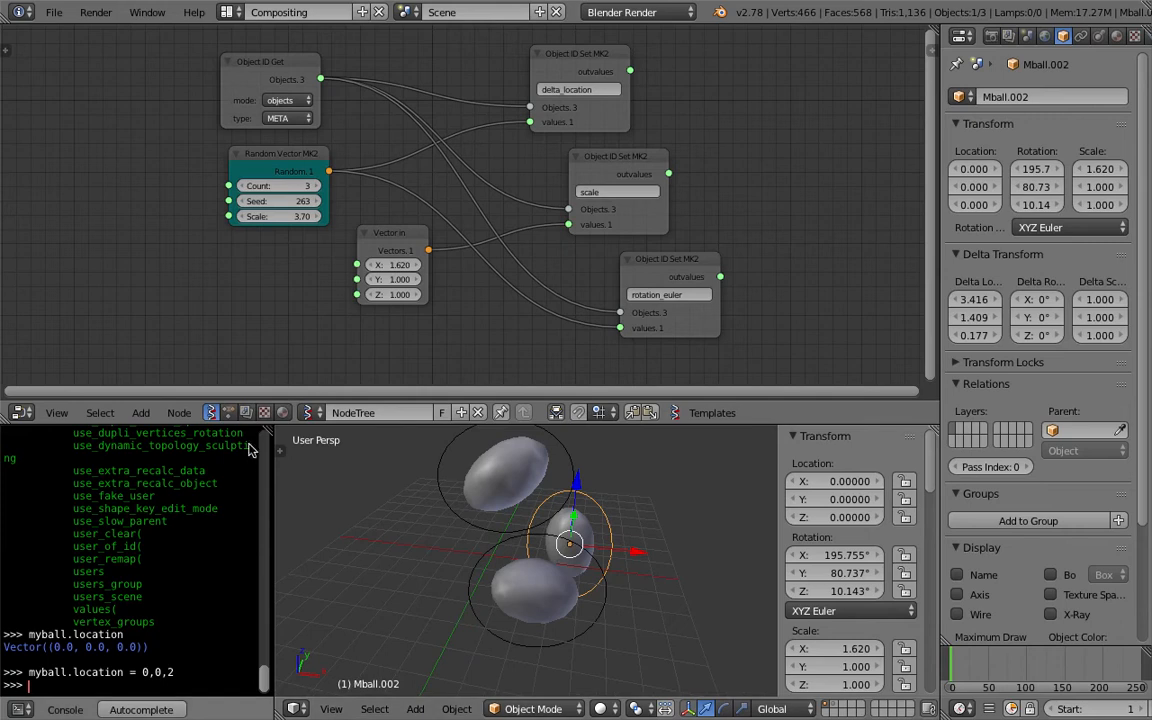
middle_click_drag(504, 556, 546, 576)
right_click(565, 446)
middle_click_drag(565, 446, 545, 475)
right_click(483, 562)
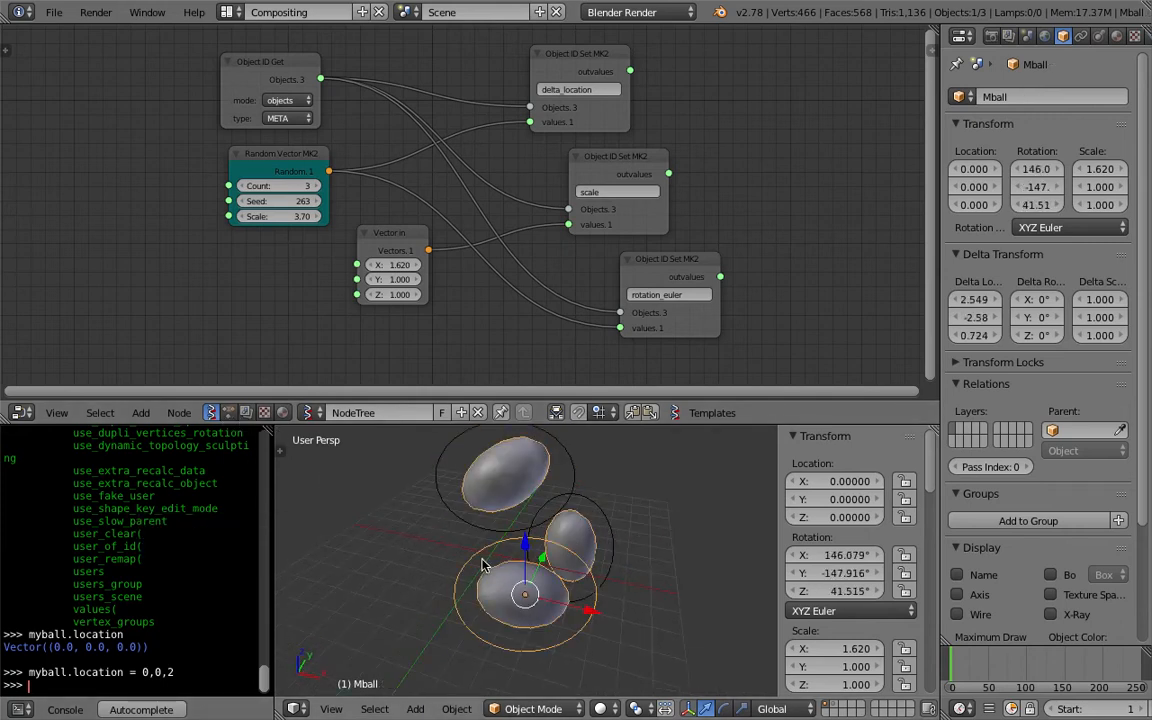
right_click(588, 505)
right_click(576, 478, "shift")
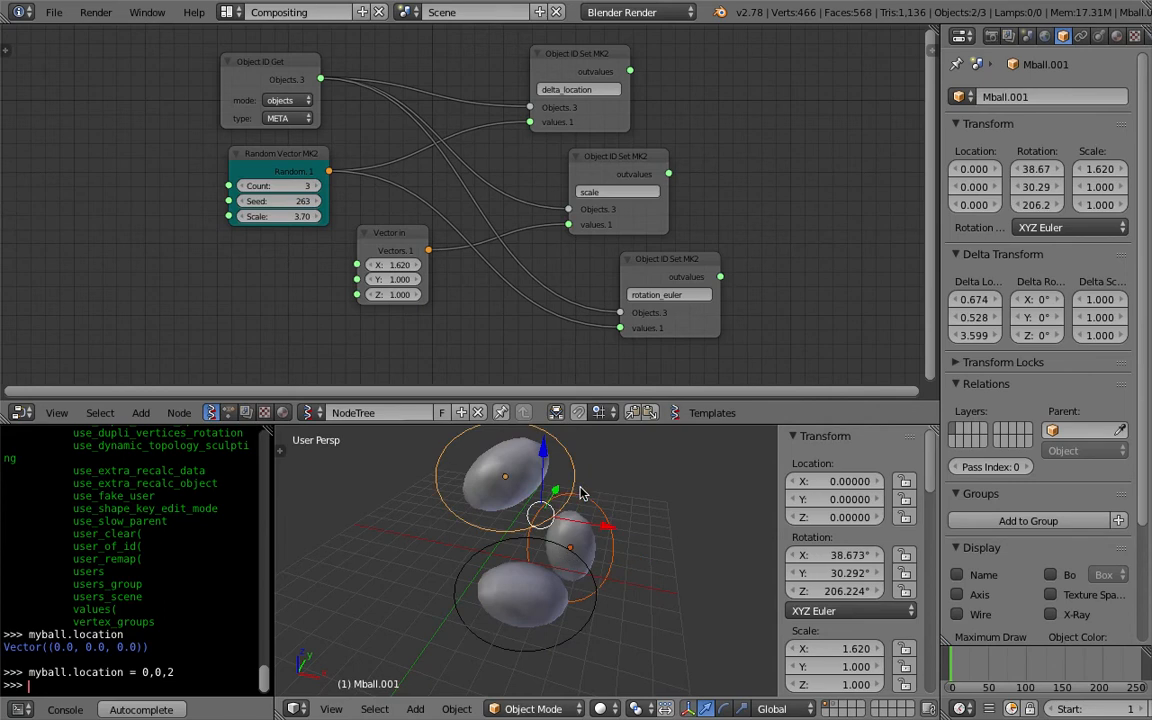
key("x")
left_click(583, 493)
middle_click_drag(609, 509, 567, 521)
right_click(566, 542)
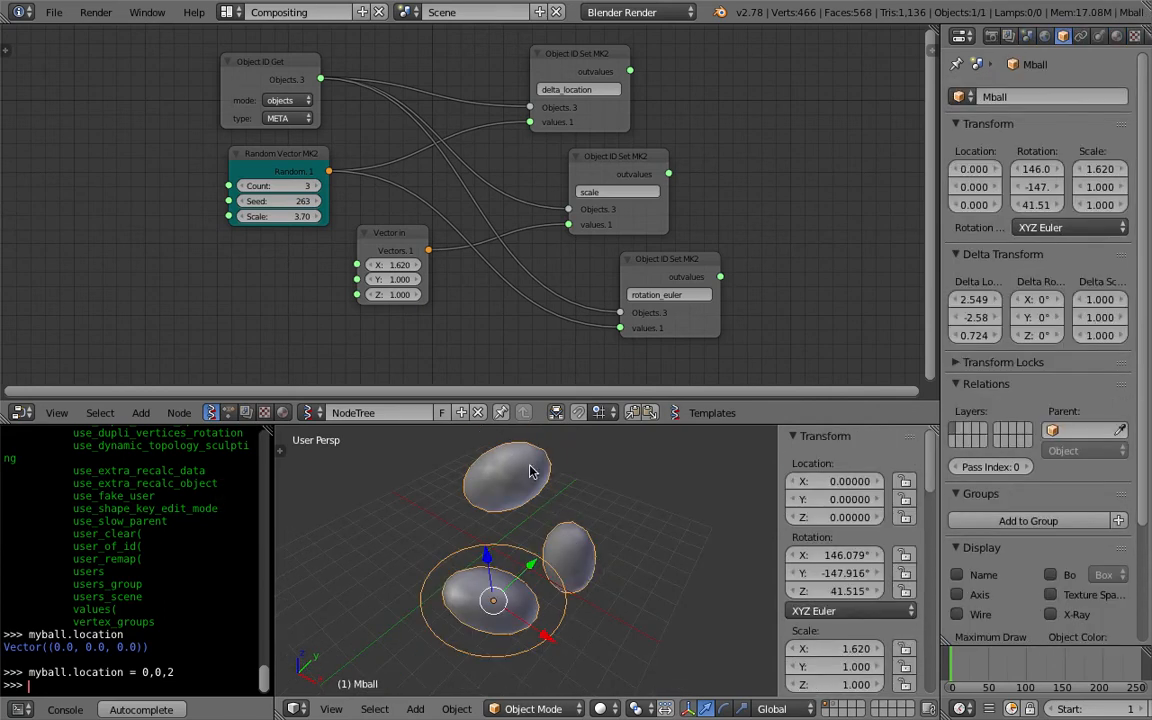
- Split the Properties editor, turn its upper part into an Outliner and save the file
middle_click_drag(745, 606, 536, 580)
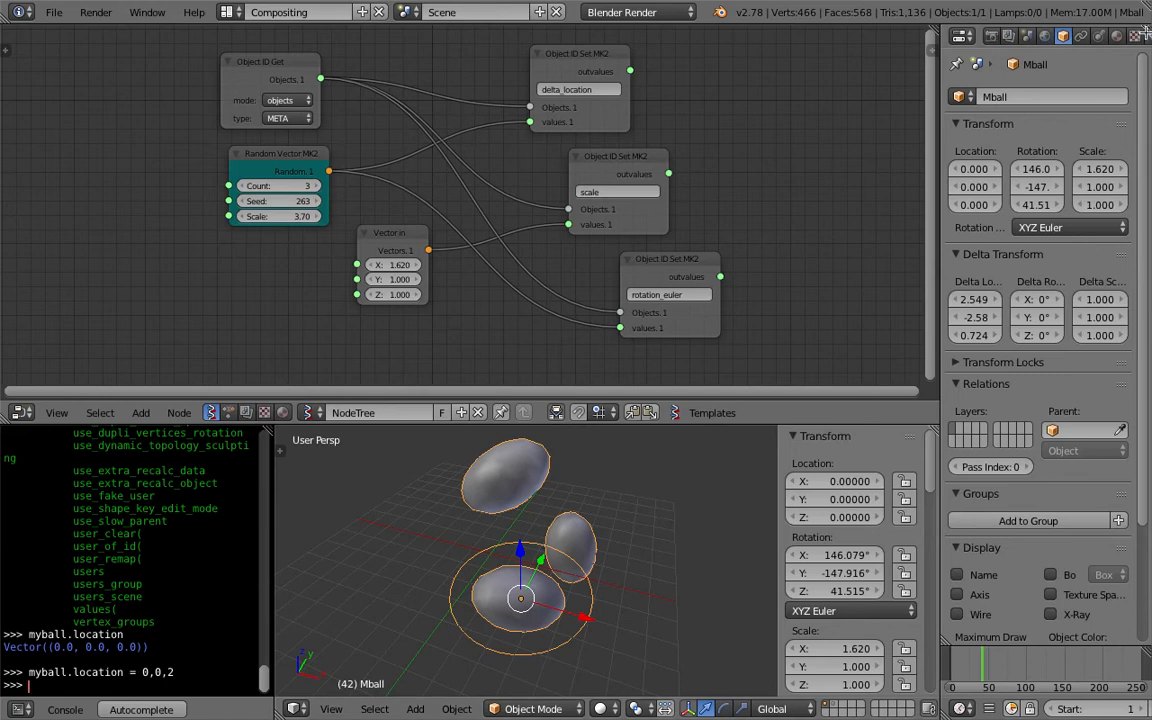
left_click_drag(1146, 33, 1140, 185)
left_click(961, 36)
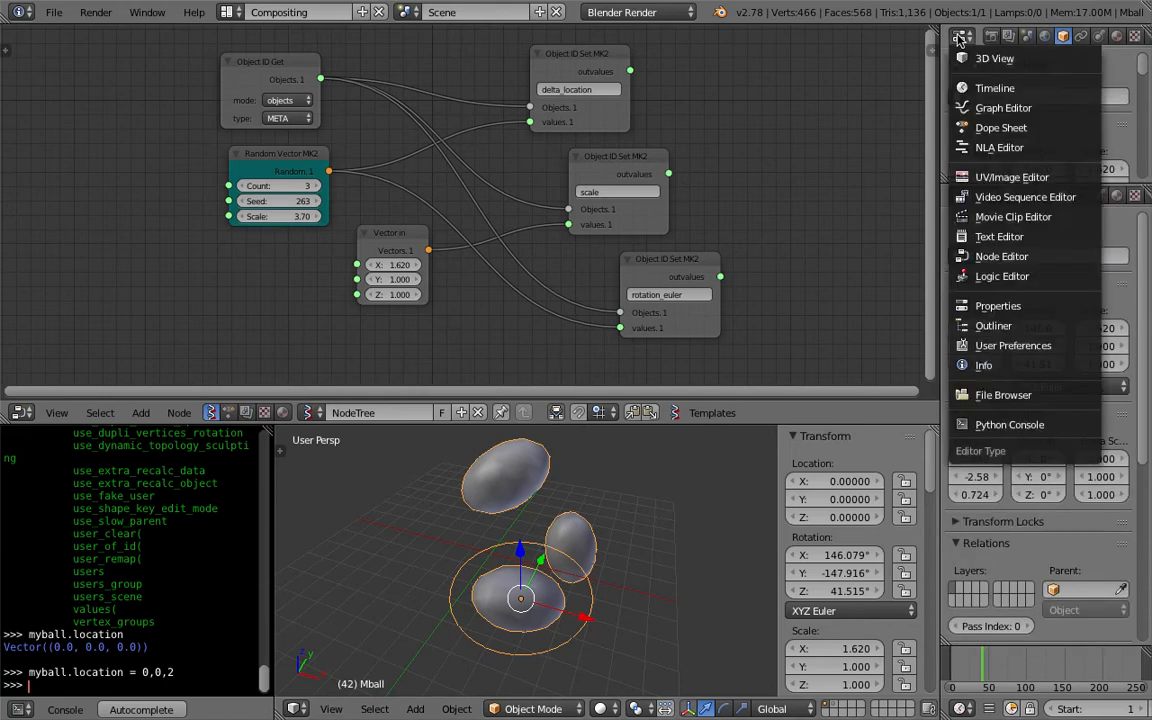
left_click(993, 326)
middle_click_drag(694, 470, 594, 491)
key("ctrl+s")
left_click(594, 491)
- Try duplicating the metaball and placing the copy beside the original
middle_click_drag(525, 562, 656, 543)
key("shift+d")
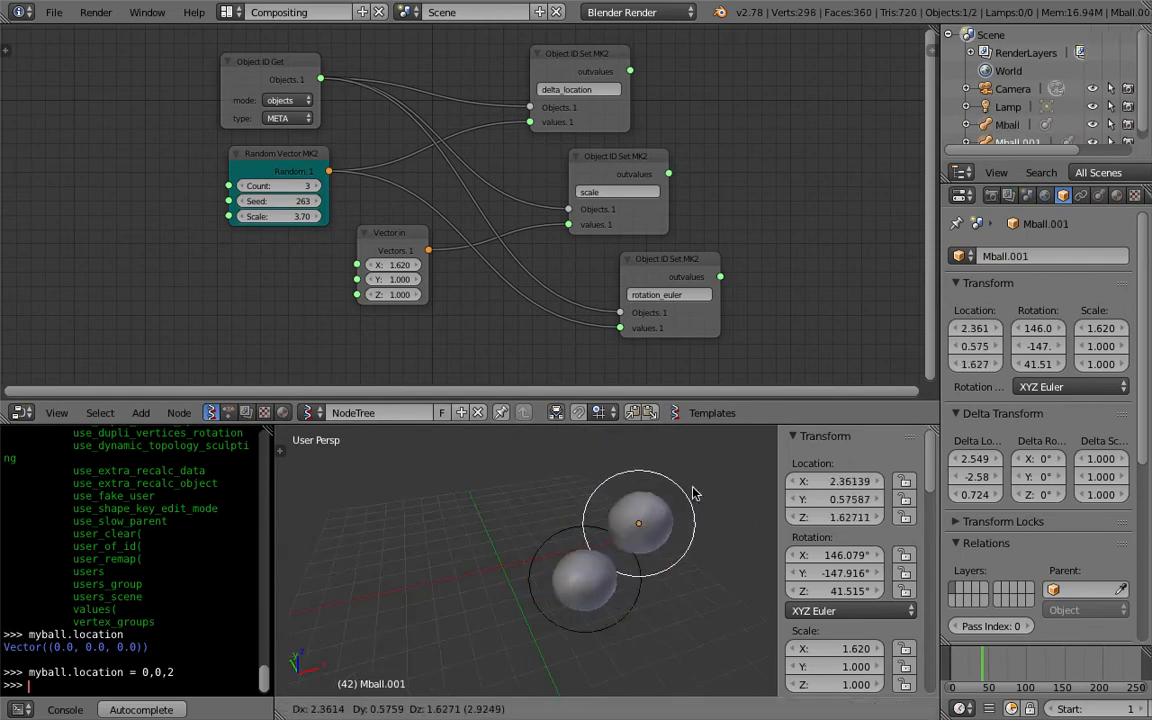
left_click(566, 532)
left_click(579, 580)
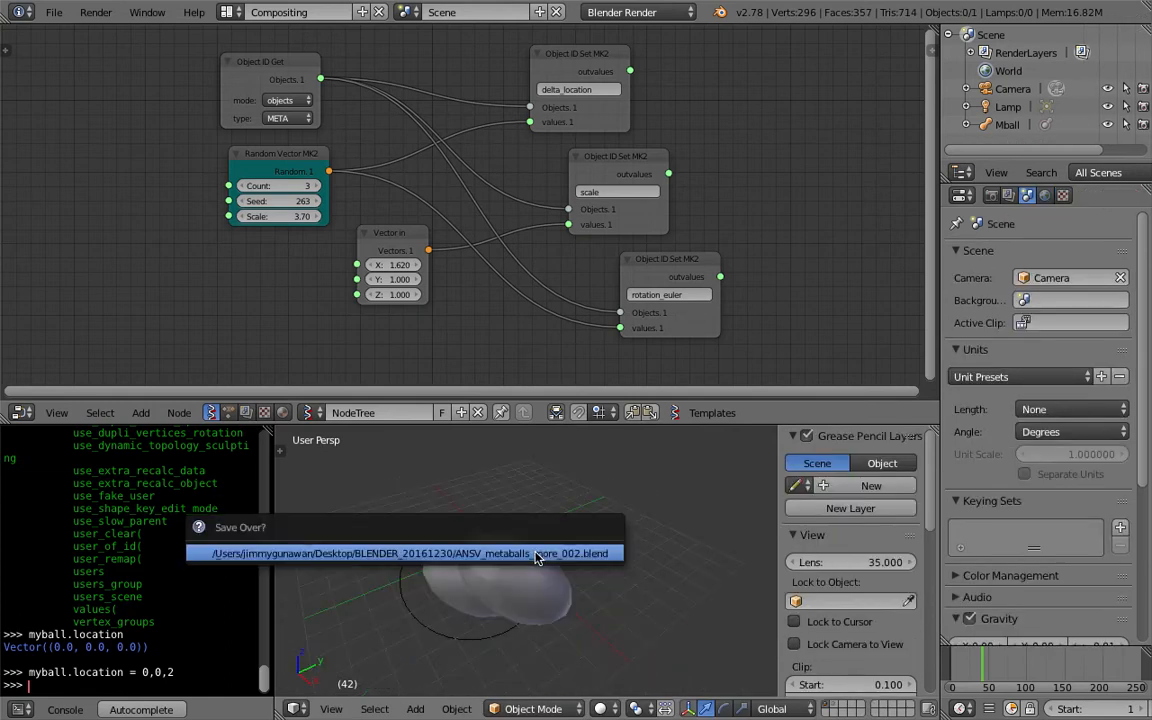
- Move the metaball to about X -1.72, Y -0.19, Z 1.53 and save the file
right_click(440, 486)
key("g")
left_click(452, 483)
middle_click_drag(452, 483, 507, 520)
key("ctrl+s")
left_click(507, 520)
- Switch the node editor to Animation Nodes and create a node tree named spawner
left_click(228, 413)
left_click(352, 412)
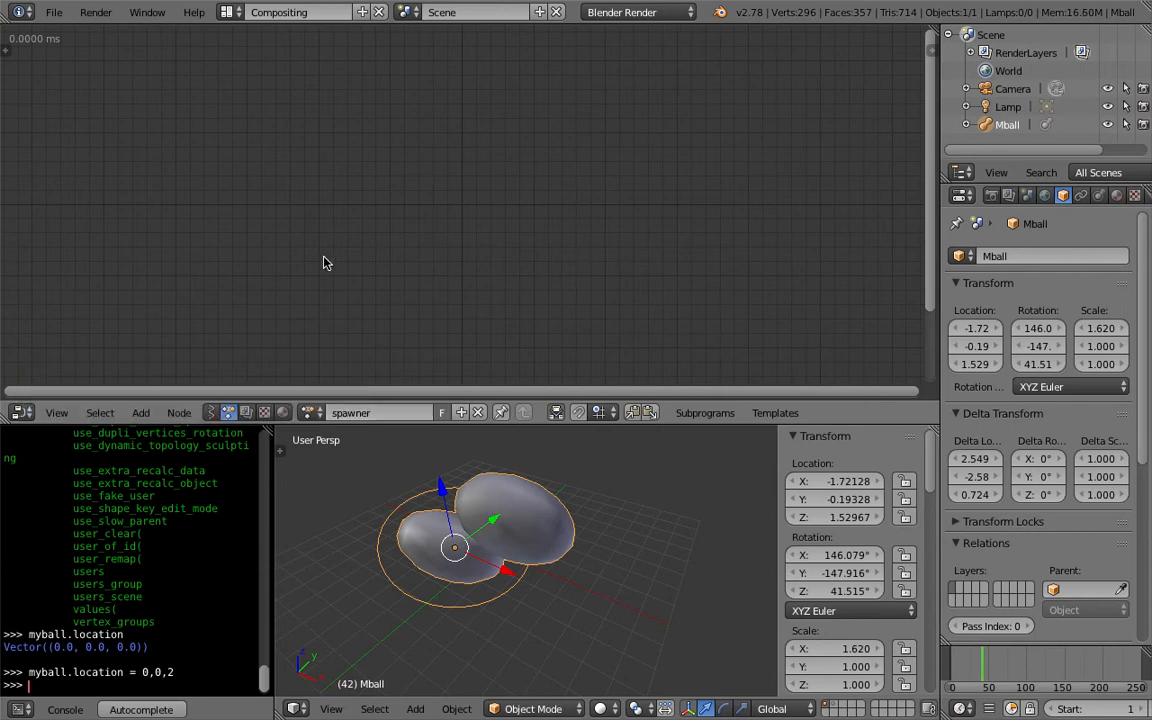
key("shift+a")
left_click(327, 218)
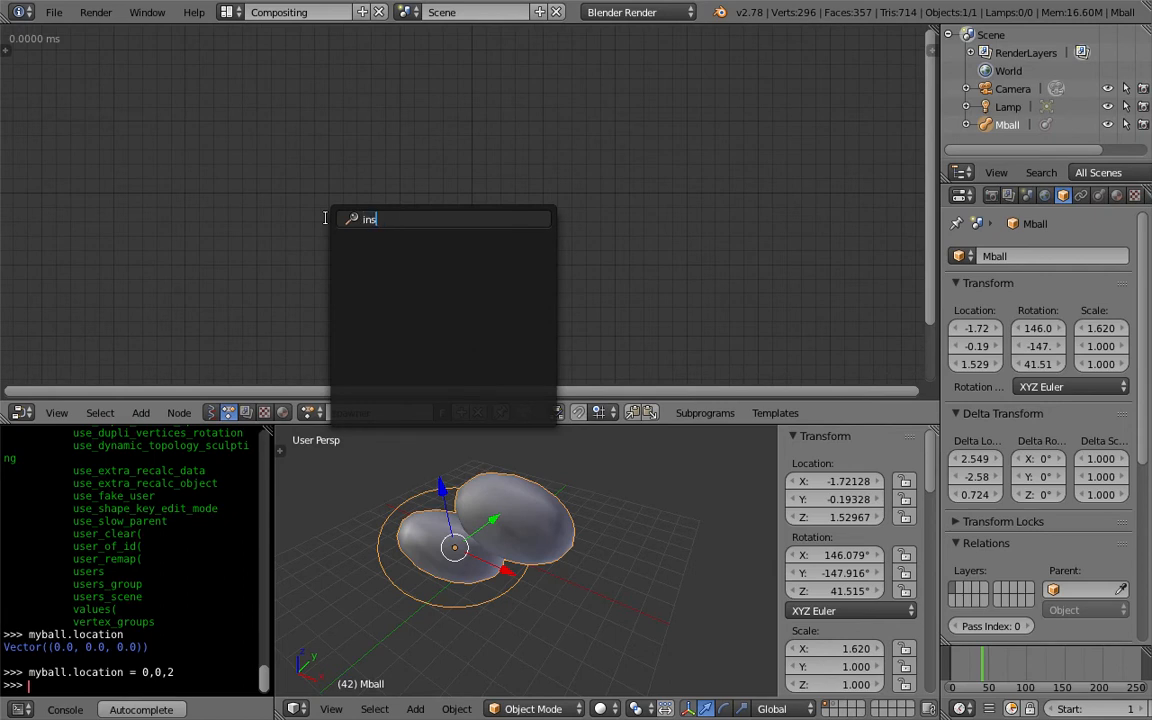
key("Escape")
- Add an Object Instancer node to the spawner tree and set its source object to Mball
key("shift+a")
left_click(251, 180)
type("object ins")
key("Return")
left_click(263, 180)
scroll(263, 181, "up", 1)
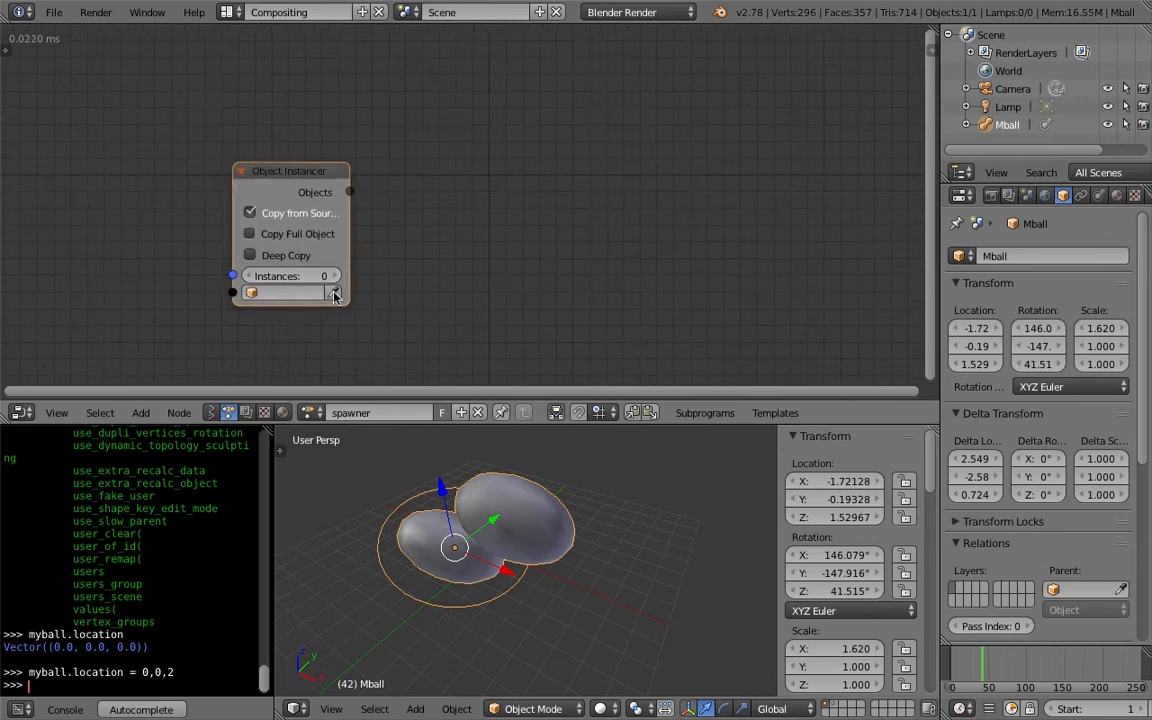
- In the Auto Execution settings, disable Always and enable Tree Changed, Frame Changed and Property Changed
key("t")
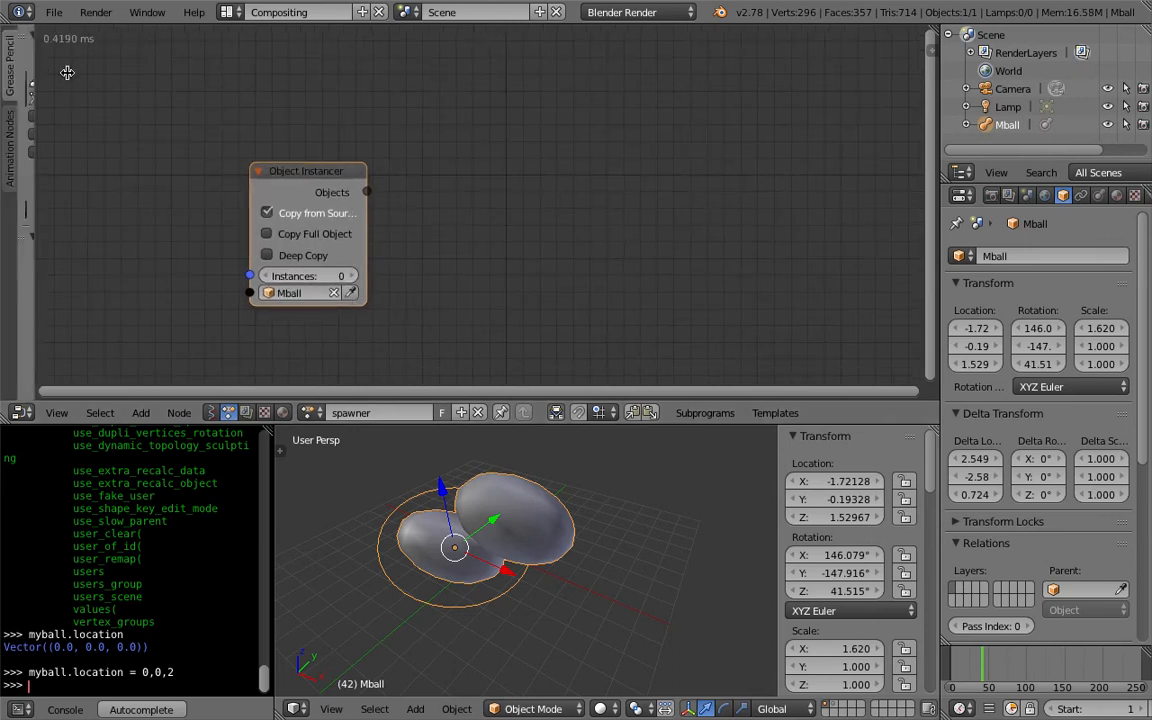
left_click(10, 140)
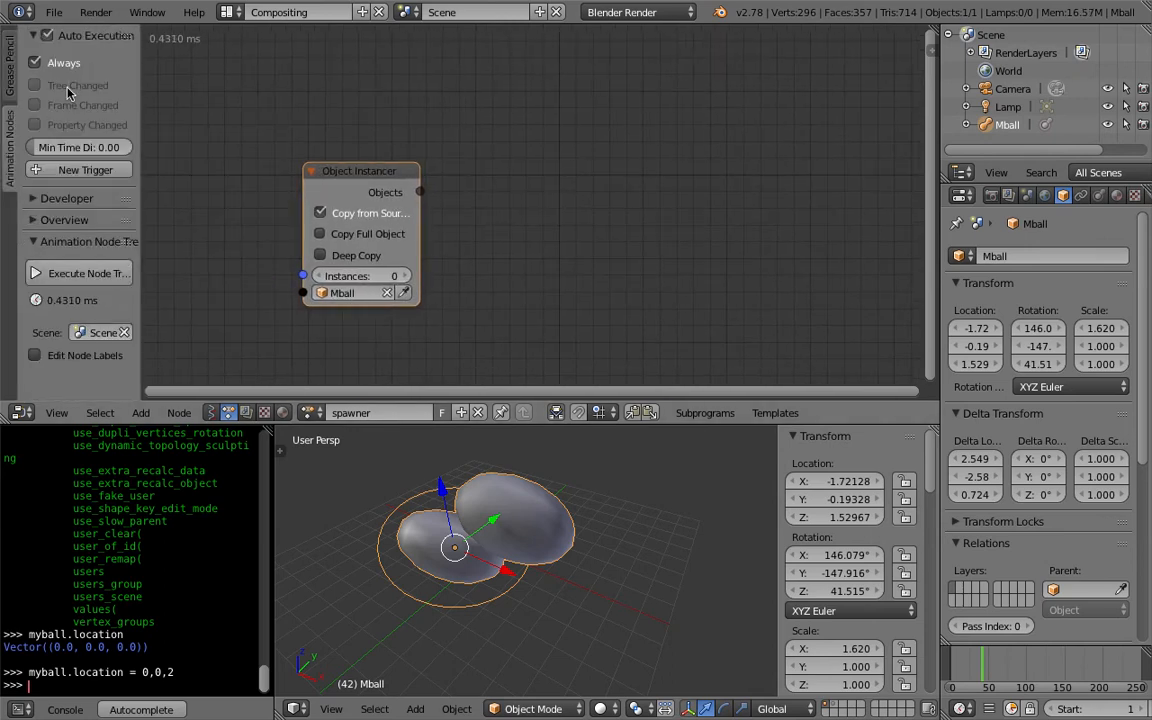
left_click(66, 65)
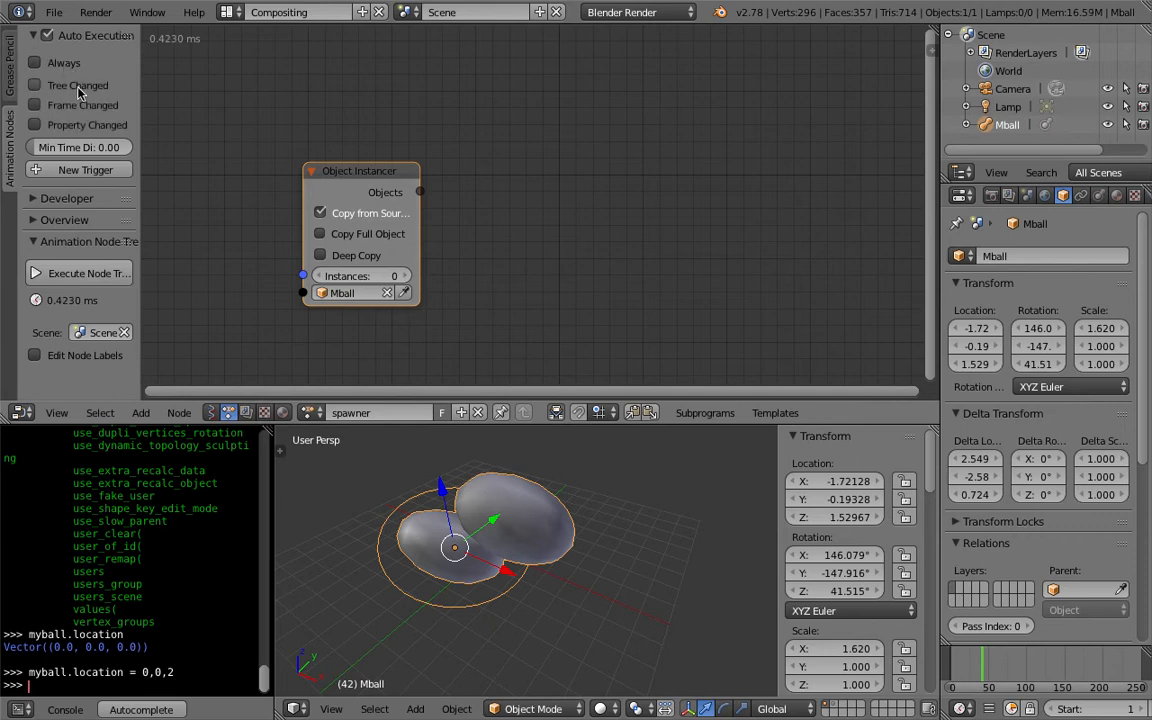
- Move the Object Instancer aside, add an Integer Input node and connect its Integer output to Instances
left_click_drag(357, 177, 540, 120)
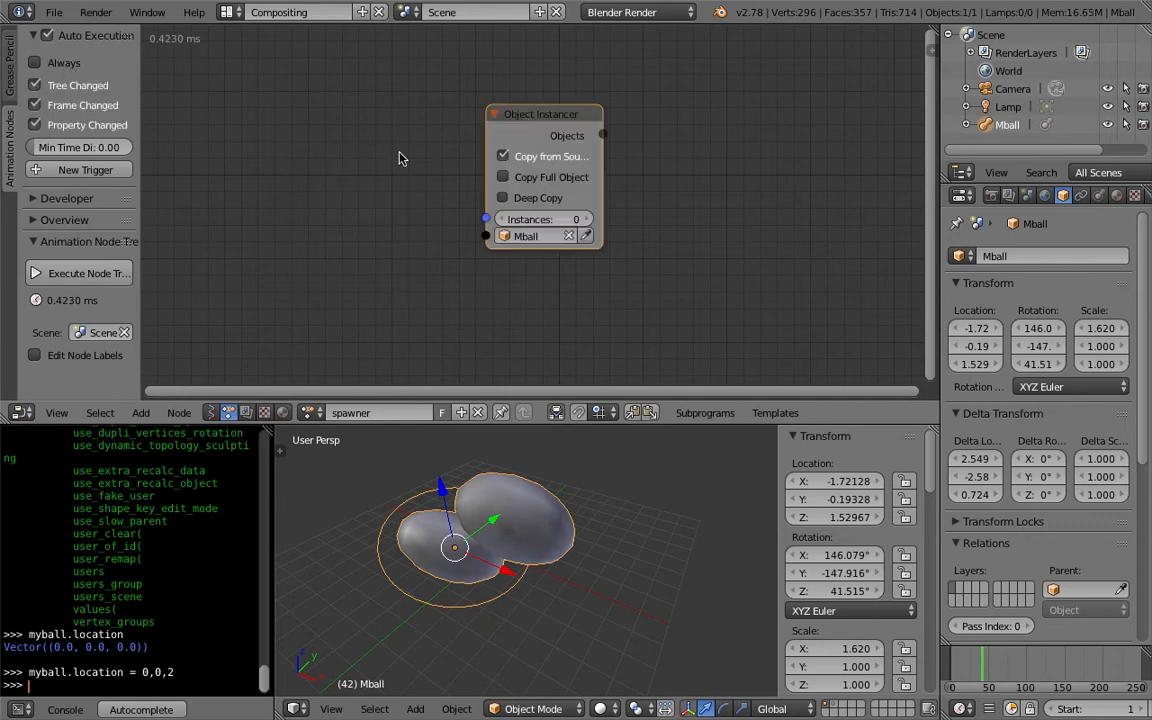
key("ctrl+a")
type("int")
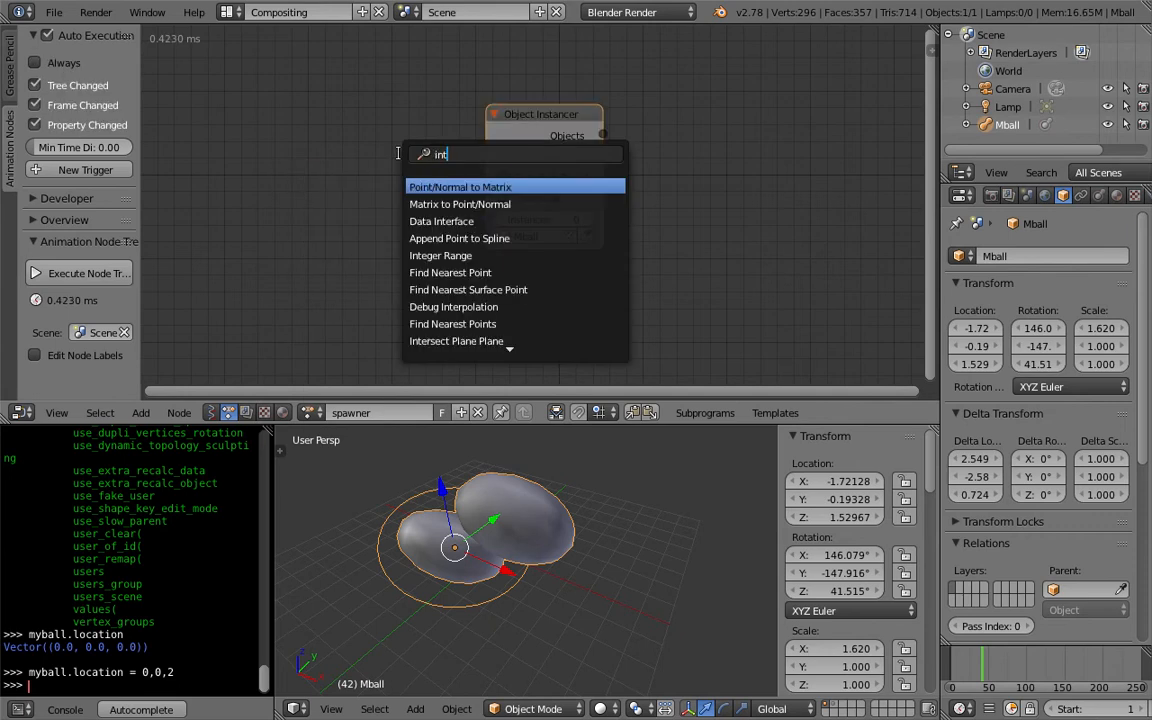
type("eger i")
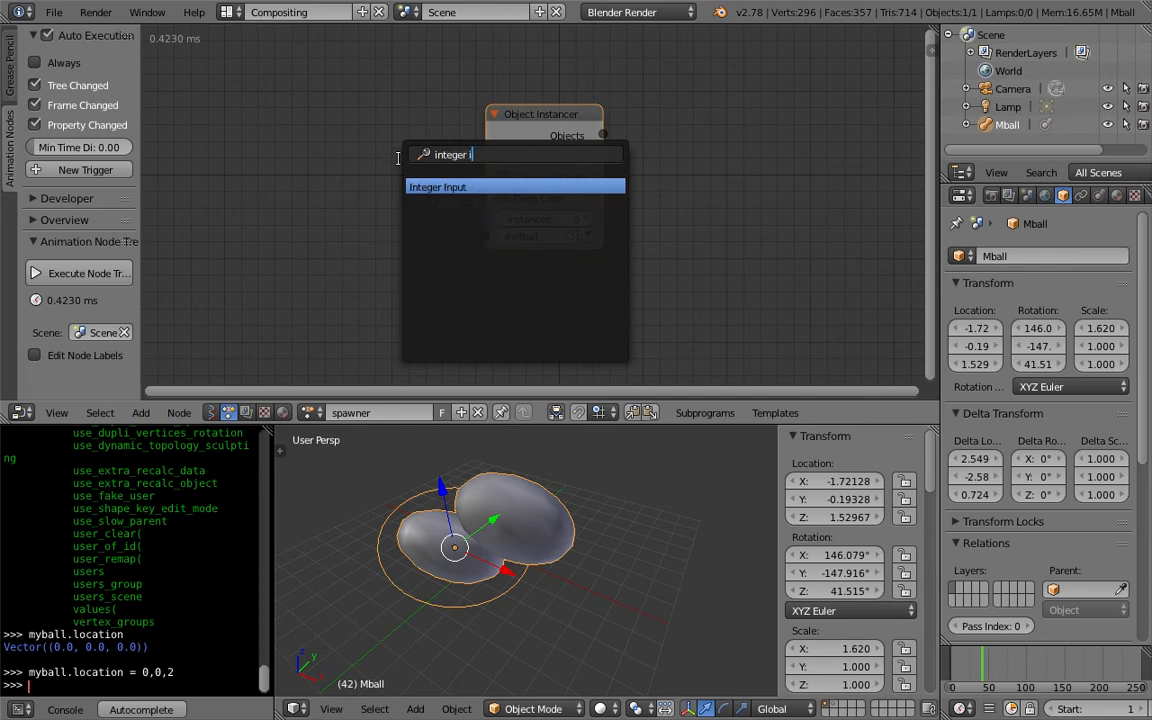
key("Return")
left_click_drag(407, 195, 485, 219)
- Set the Integer Input to 5 and save the file
left_click(395, 219)
left_click(395, 219)
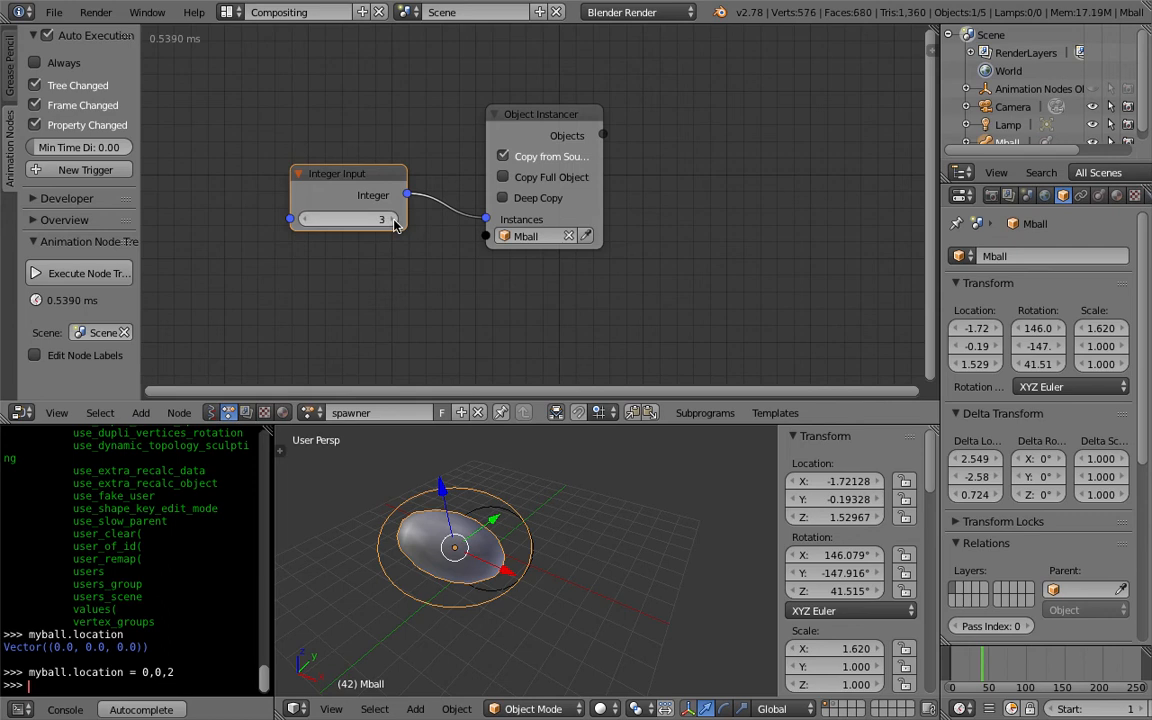
left_click(394, 227)
middle_click_drag(480, 515, 558, 571)
key("ctrl+s")
left_click(558, 571)
- Enlarge the Outliner to expand the Animation Nodes object container, and save the file
scroll(1052, 115, "down", 2)
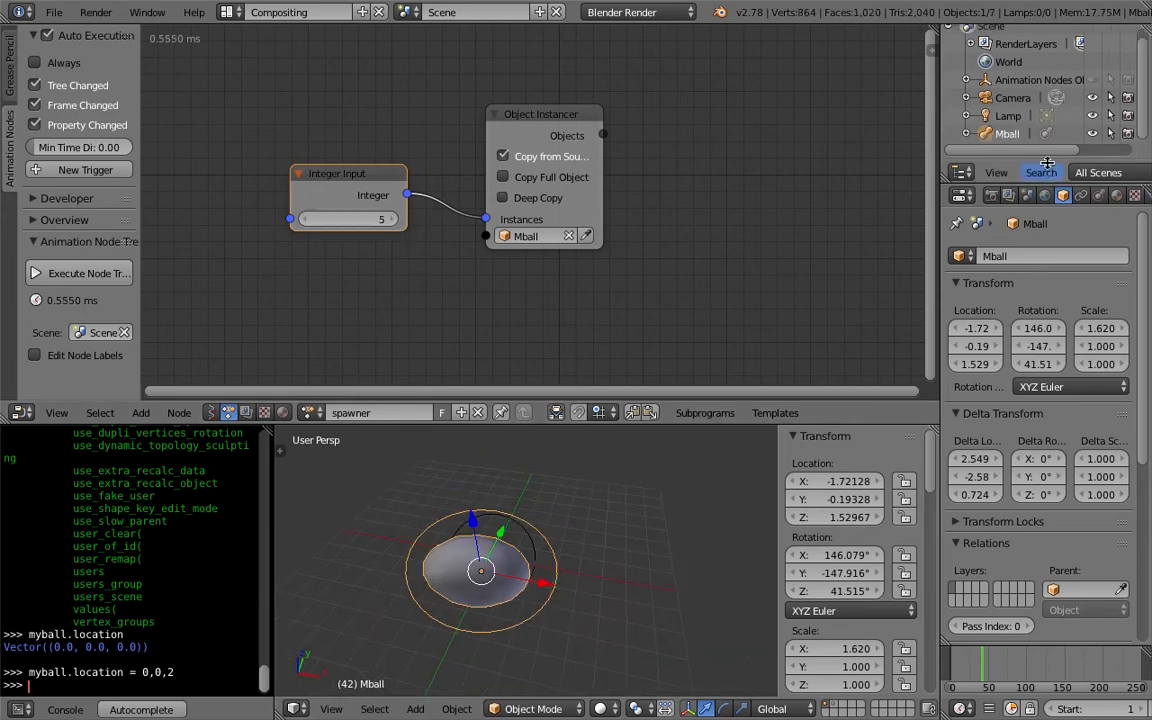
left_click_drag(1048, 185, 1048, 282)
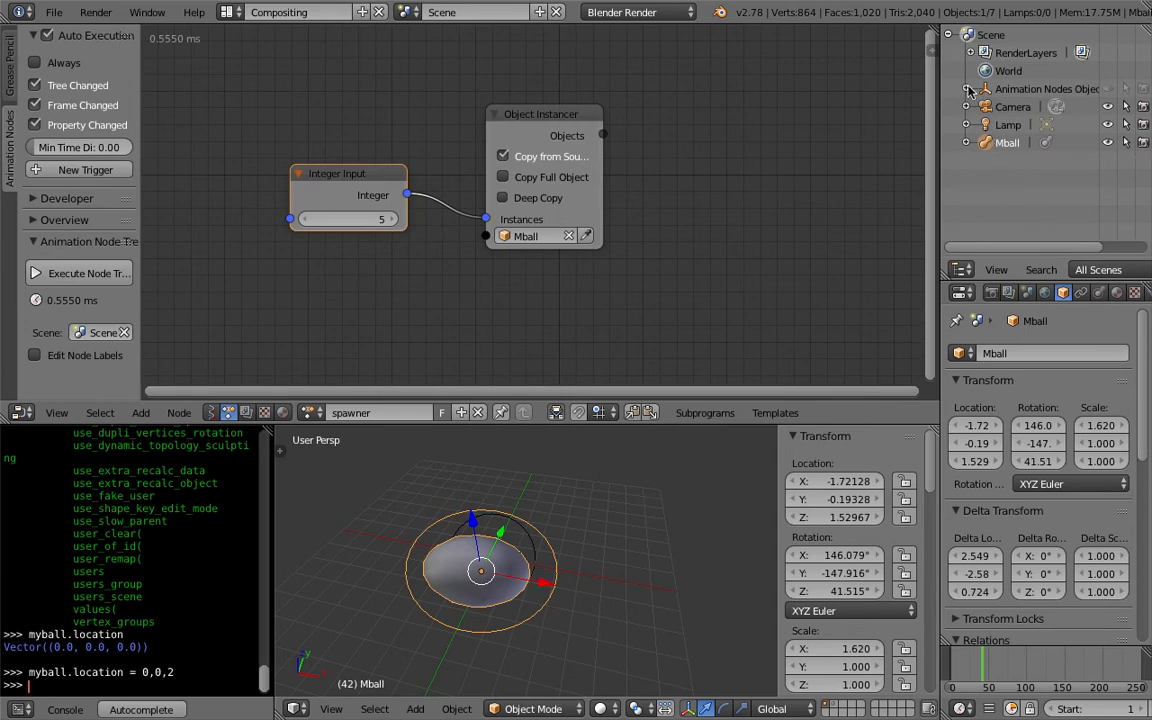
left_click(966, 89)
middle_click_drag(783, 252, 773, 245)
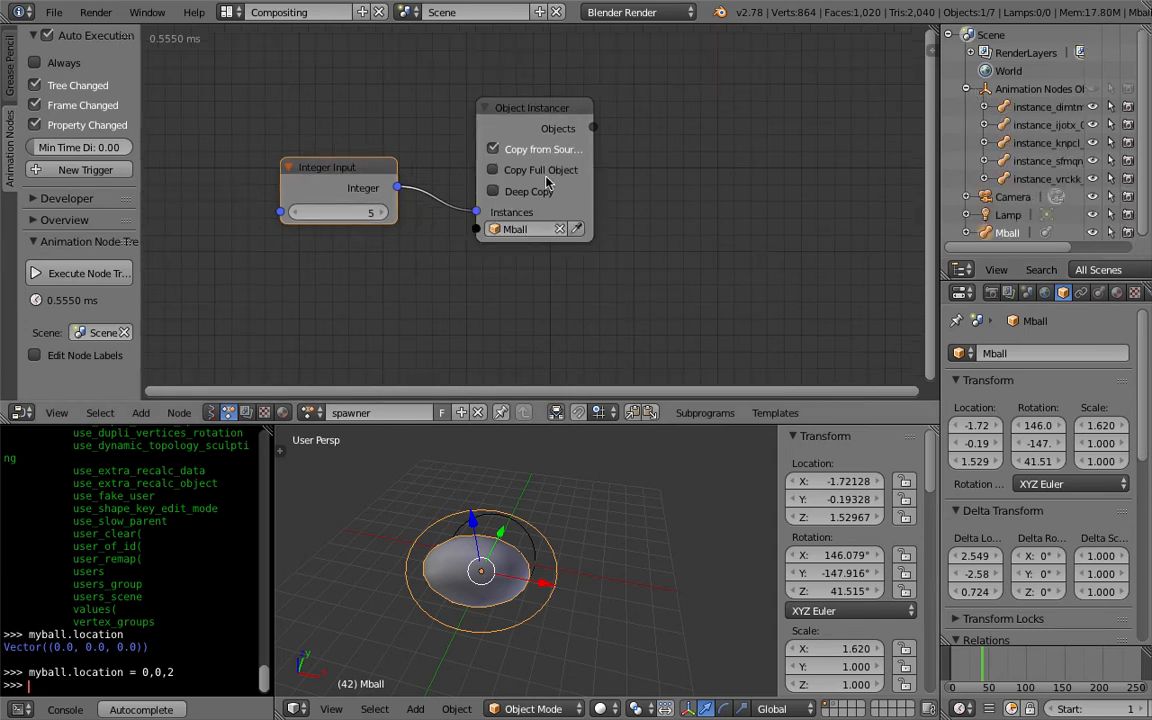
middle_click_drag(568, 490, 690, 583)
key("ctrl+s")
left_click(617, 541)
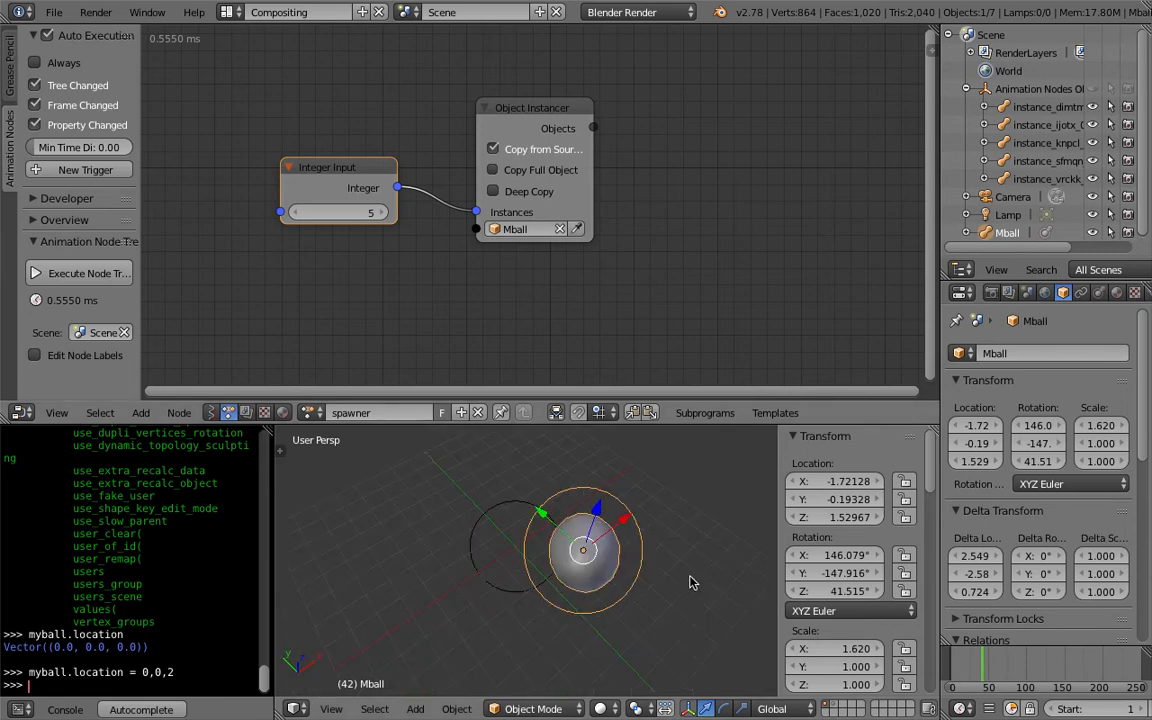
- Switch the node editor back to Sverchok and open the NodeTree layout
left_click(212, 412)
left_click(307, 412)
left_click(330, 442)
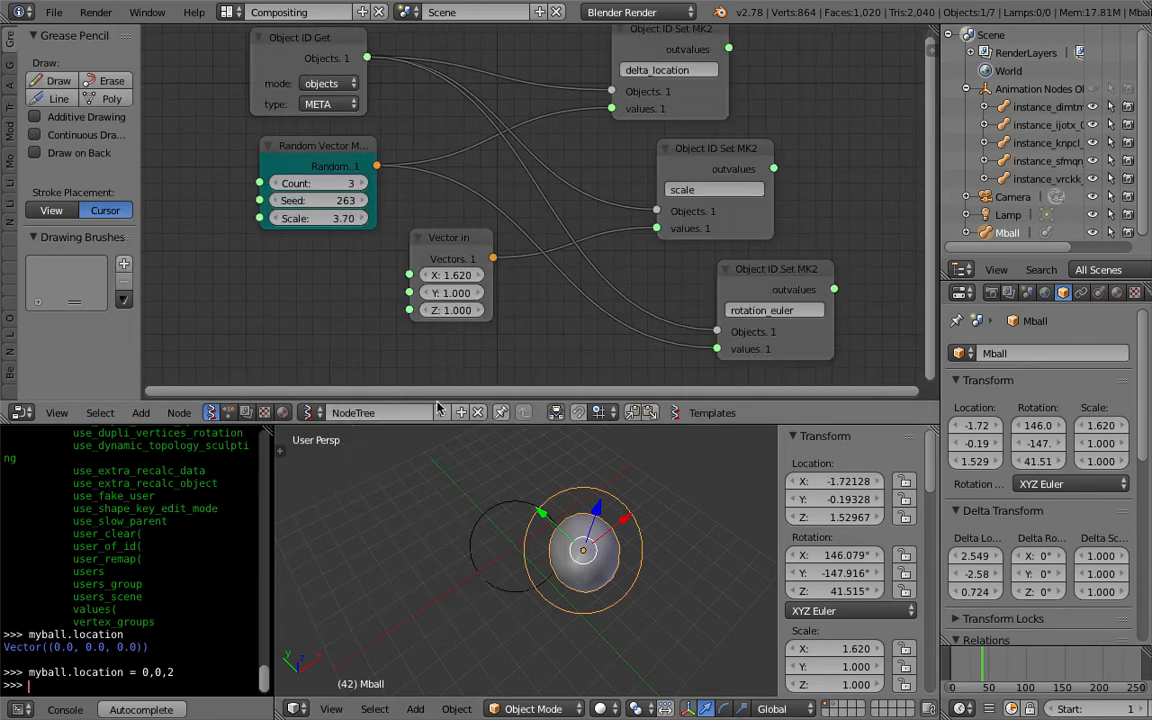
- Add a Stethoscope node and connect the Object ID Get node's Objects output to its Data input
middle_click_drag(465, 141, 428, 217)
scroll(428, 217, "down", 2)
key("shift+a")
type("sste")
key("Return")
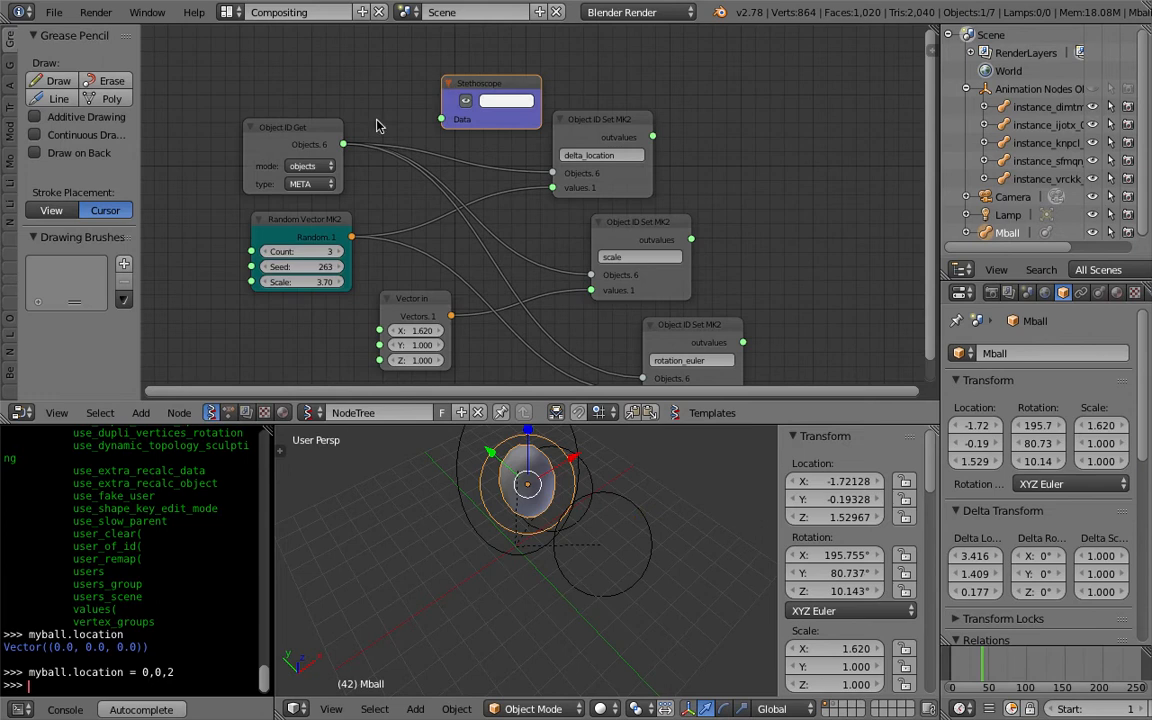
left_click_drag(282, 120, 442, 67)
scroll(580, 100, "up", 3)
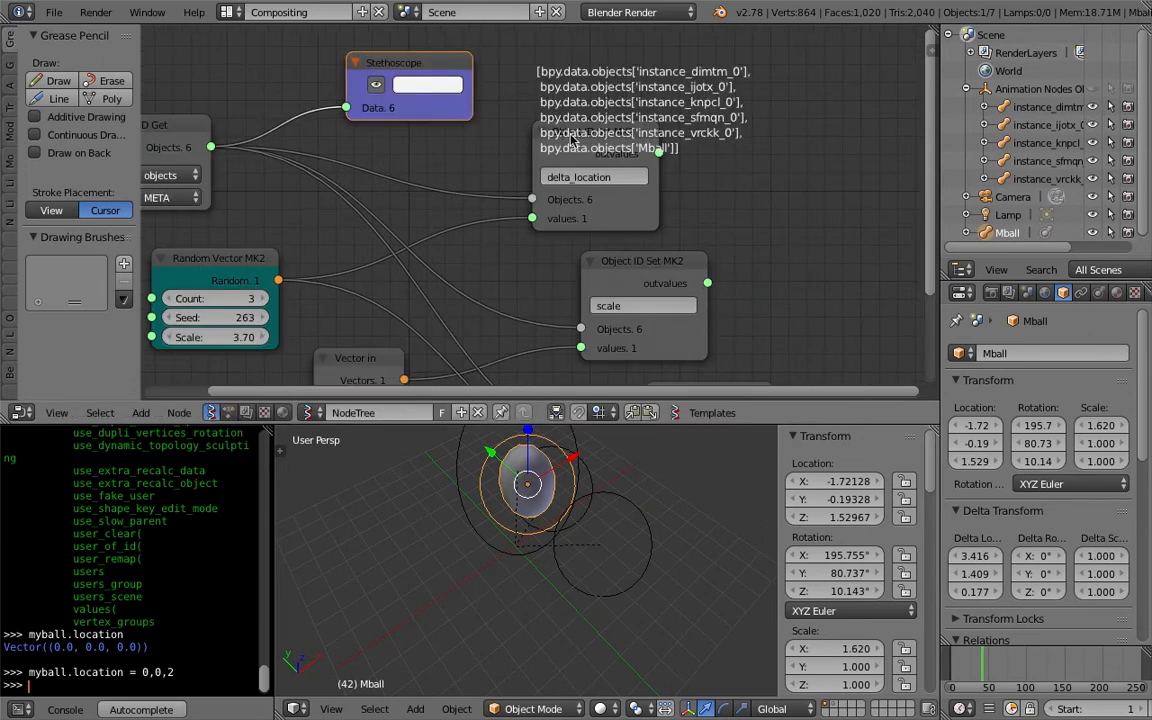
middle_click_drag(554, 153, 565, 155)
- Inspect the instanced metaballs from another angle, switch the 3D view to wireframe shading and save the file
middle_click_drag(663, 496, 487, 530)
scroll(594, 545, "down", 3)
mouse_move(612, 543)
middle_mouse_down()
mouse_move(576, 543)
mouse_move(558, 589)
mouse_move(562, 545)
middle_mouse_up()
scroll(558, 534, "up", 4)
key("z")
key("z")
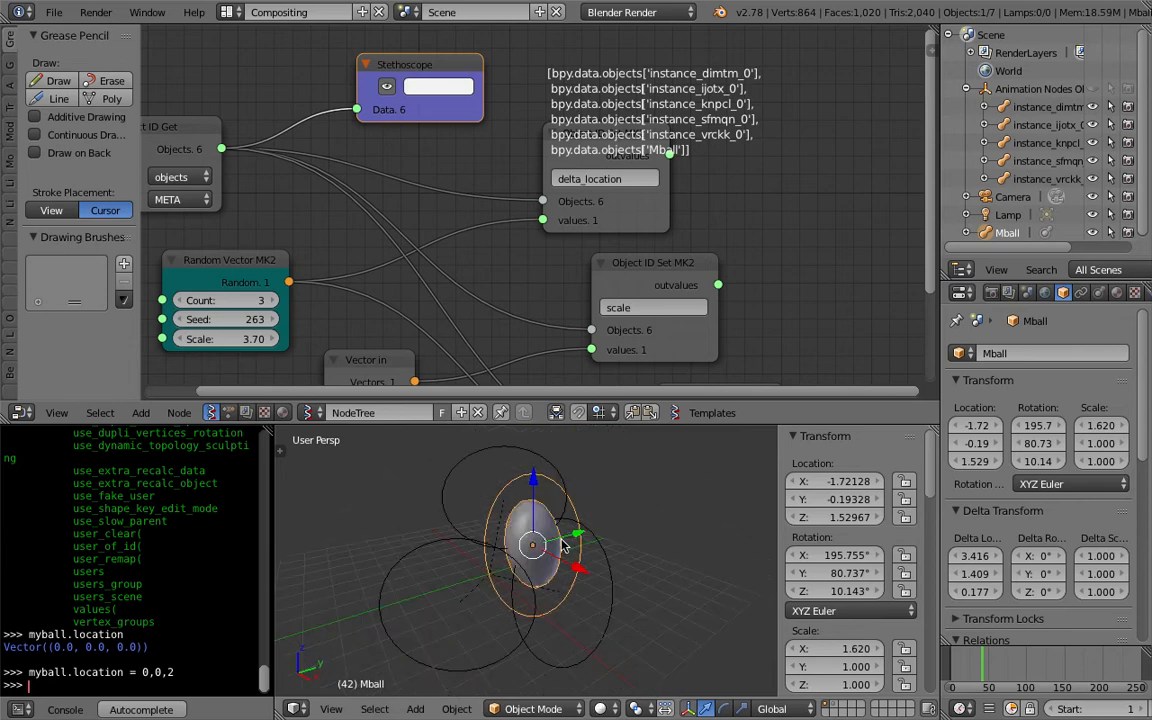
key("z")
key("ctrl+s")
left_click(562, 545)
- Set the Random Vector MK2 count to 7 and save the file
middle_click_drag(301, 345, 327, 275)
left_click(300, 231)
left_click(300, 231)
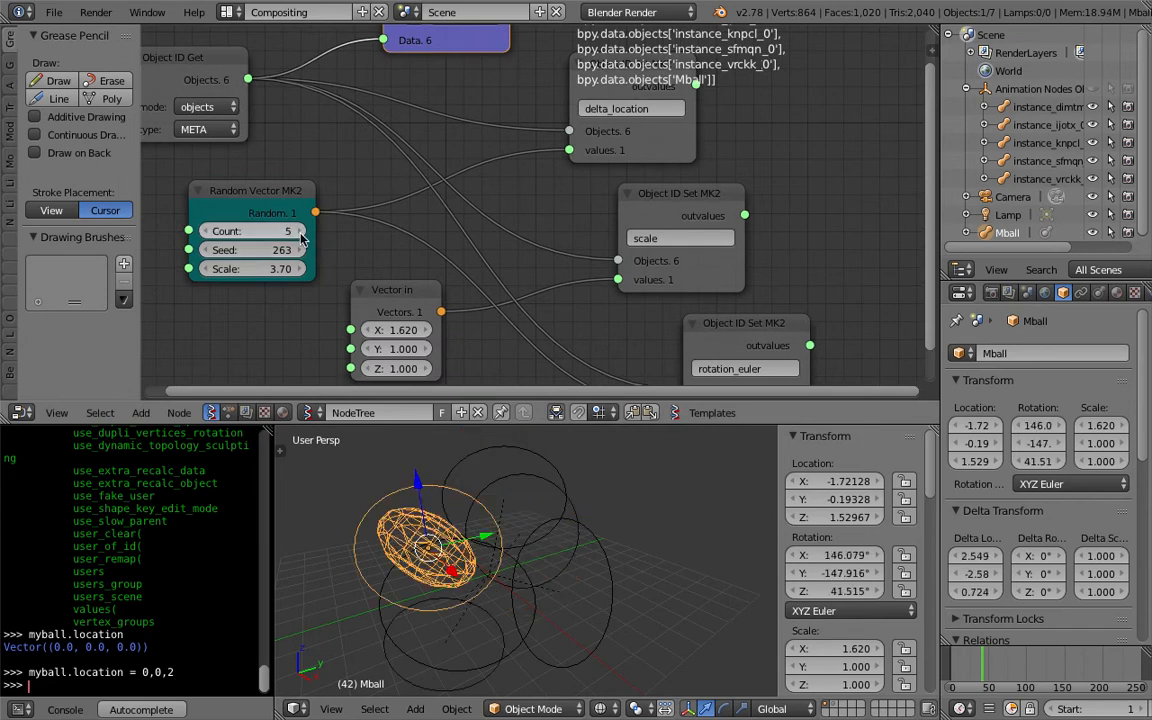
left_click(300, 231)
middle_click_drag(562, 510, 660, 515)
key("ctrl+s")
left_click(617, 571)
middle_click_drag(612, 568, 470, 505)
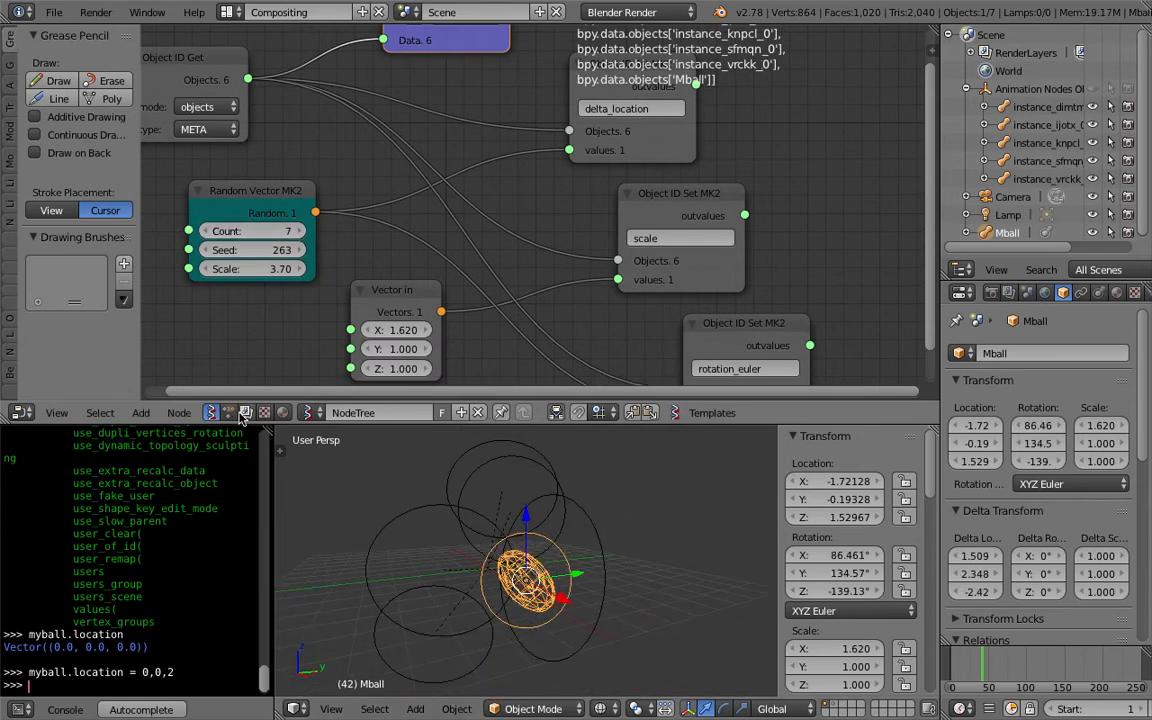
- Switch the node editor to the Animation Nodes spawner tree and save the file
left_click(235, 414)
scroll(335, 240, "down", 3)
middle_click_drag(335, 242, 406, 282)
scroll(407, 281, "up", 3)
key("ctrl+s")
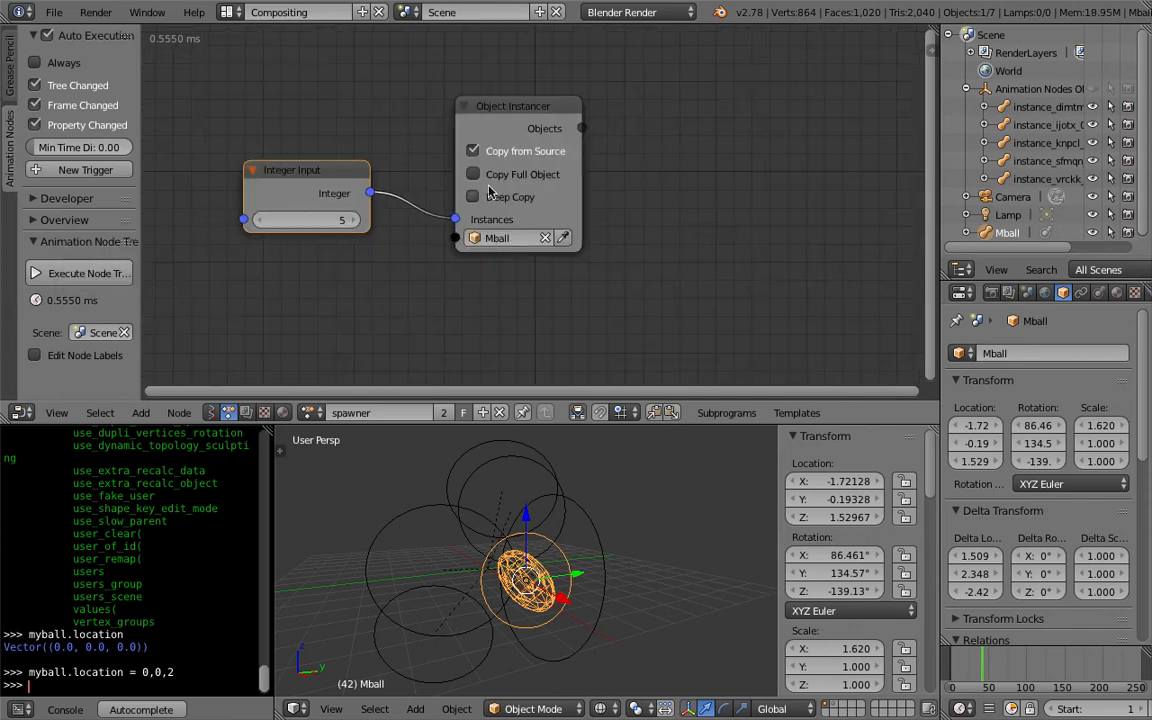
left_click(411, 278)
- Enable Copy Full Object and Deep Copy on the Object Instancer node and save the file over the existing one
left_click(512, 179)
left_click(519, 197)
key("ctrl+s")
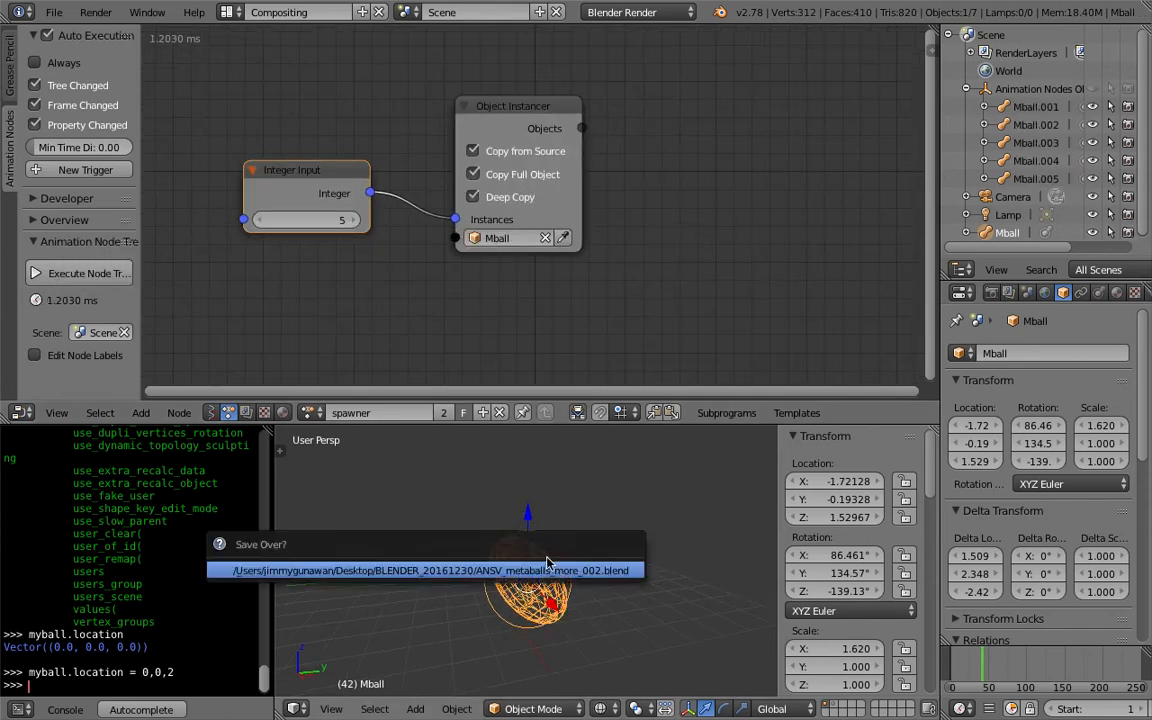
left_click(700, 497)
mouse_move(697, 567)
middle_mouse_down()
mouse_move(720, 549)
mouse_move(683, 560)
middle_mouse_up()
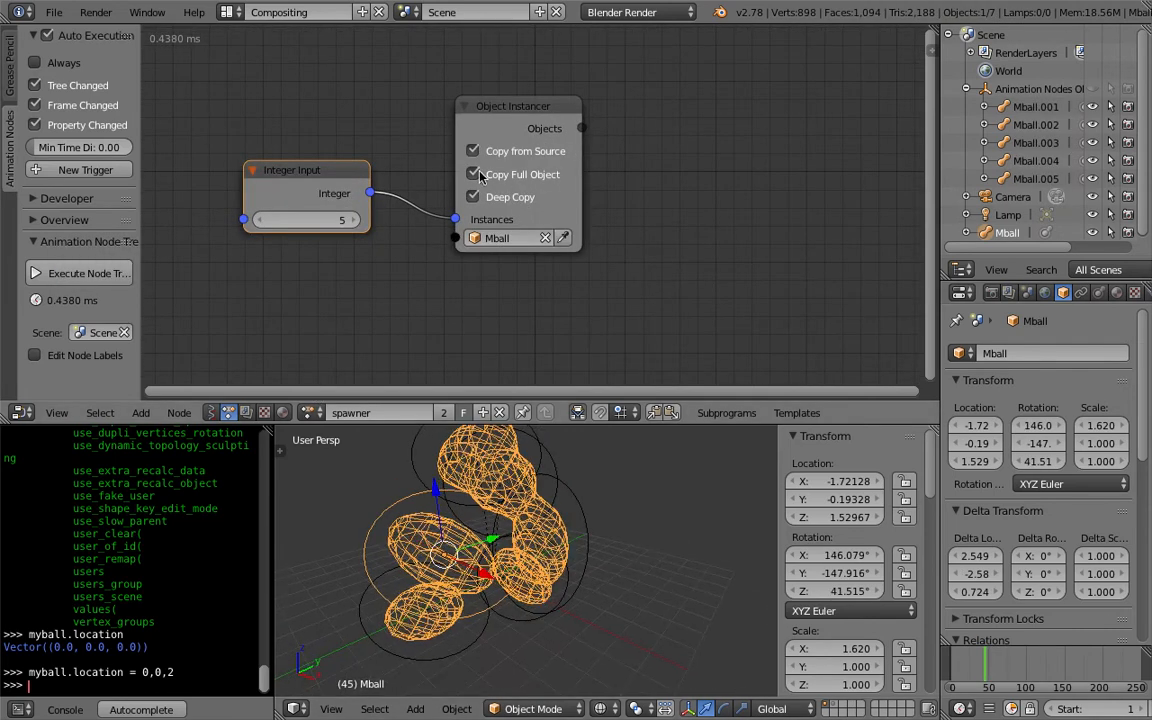
- Widen the Object Instancer node, switch its Deep Copy option off and on again, and save the file
left_click_drag(581, 160, 613, 160)
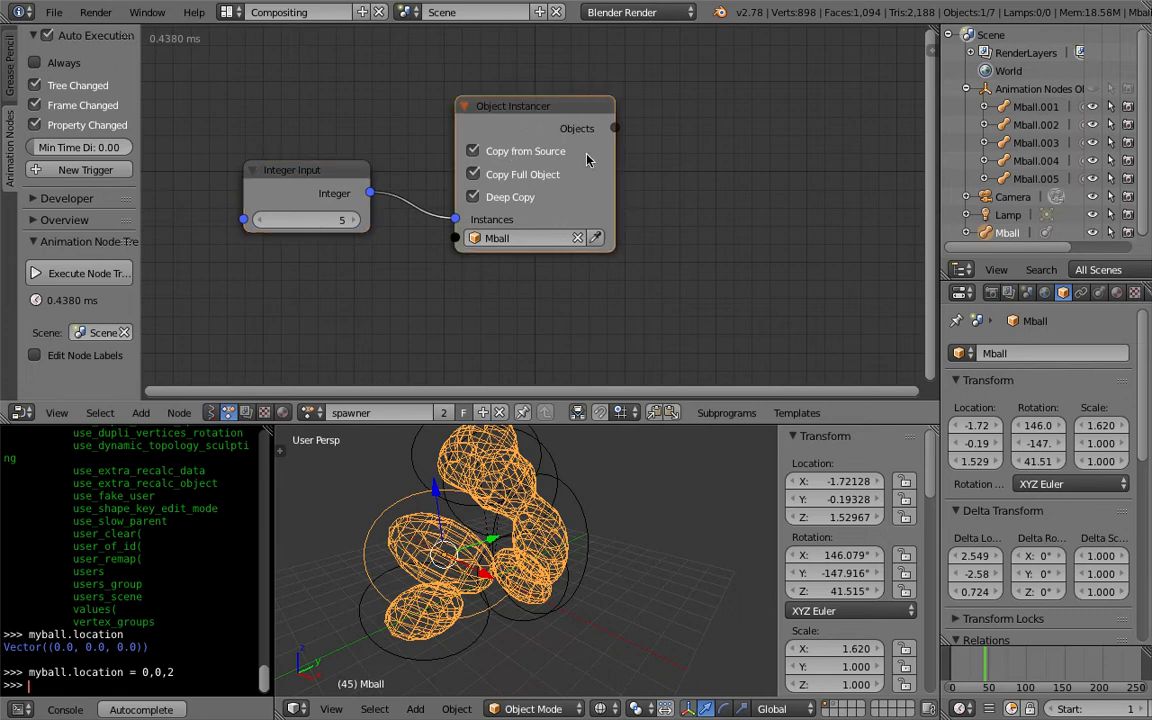
middle_click_drag(460, 218, 442, 221)
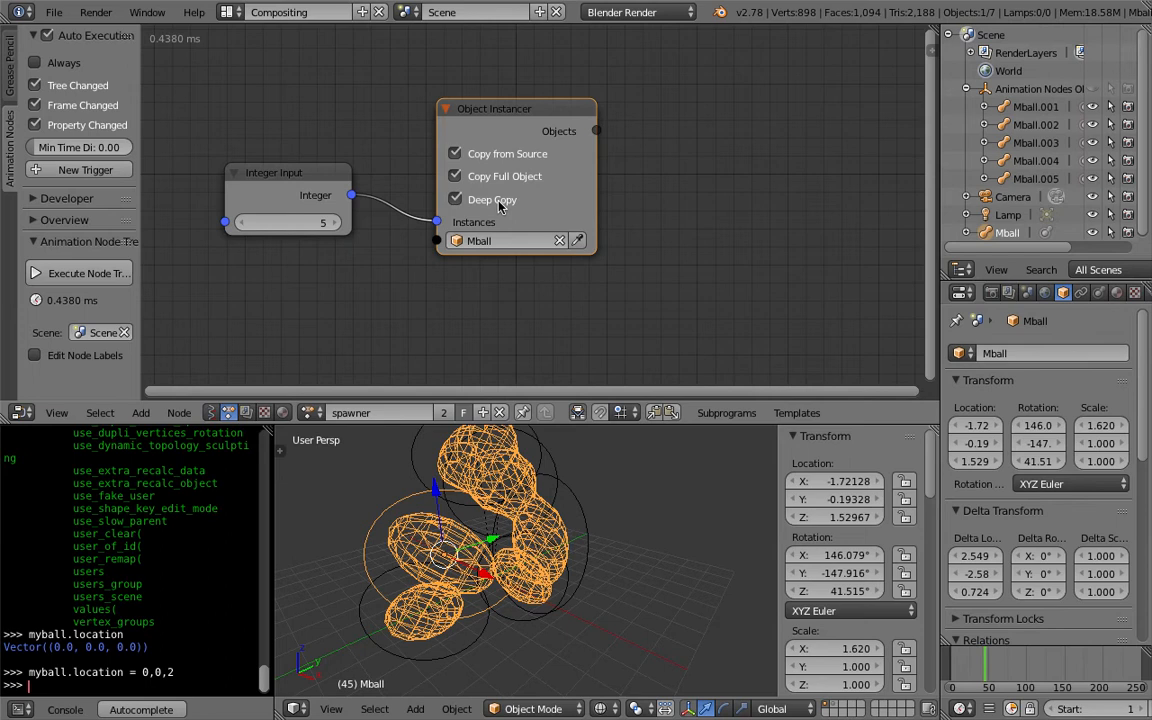
left_click(455, 199)
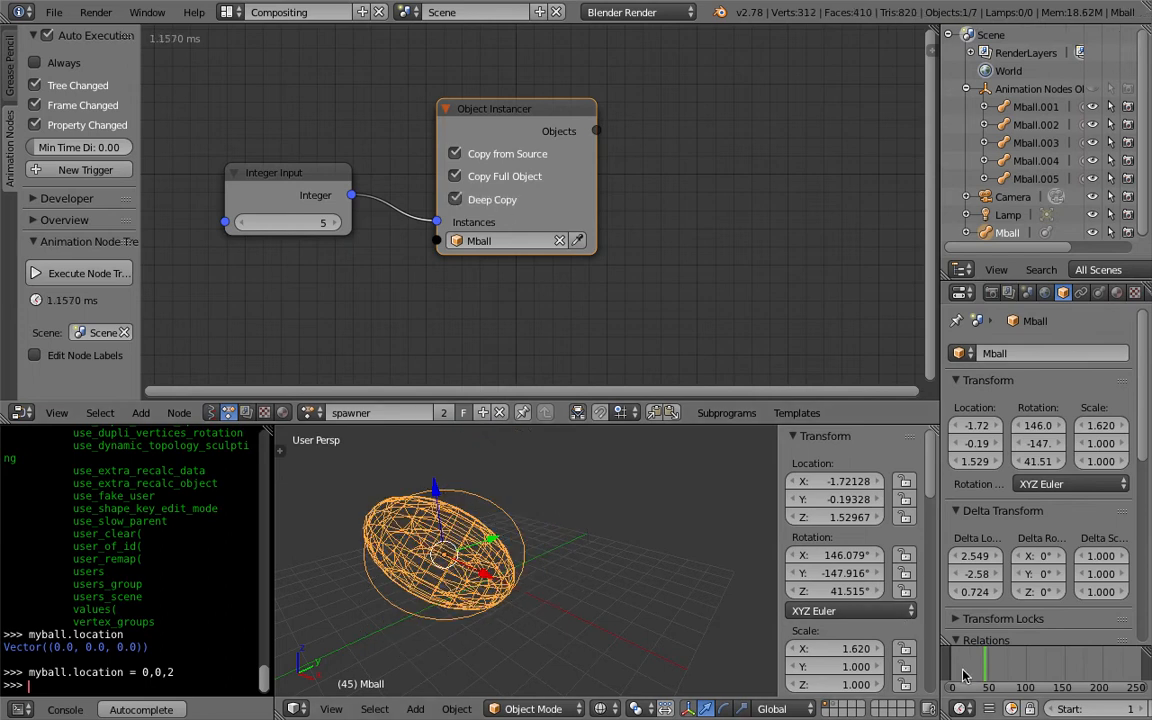
key("ctrl+s")
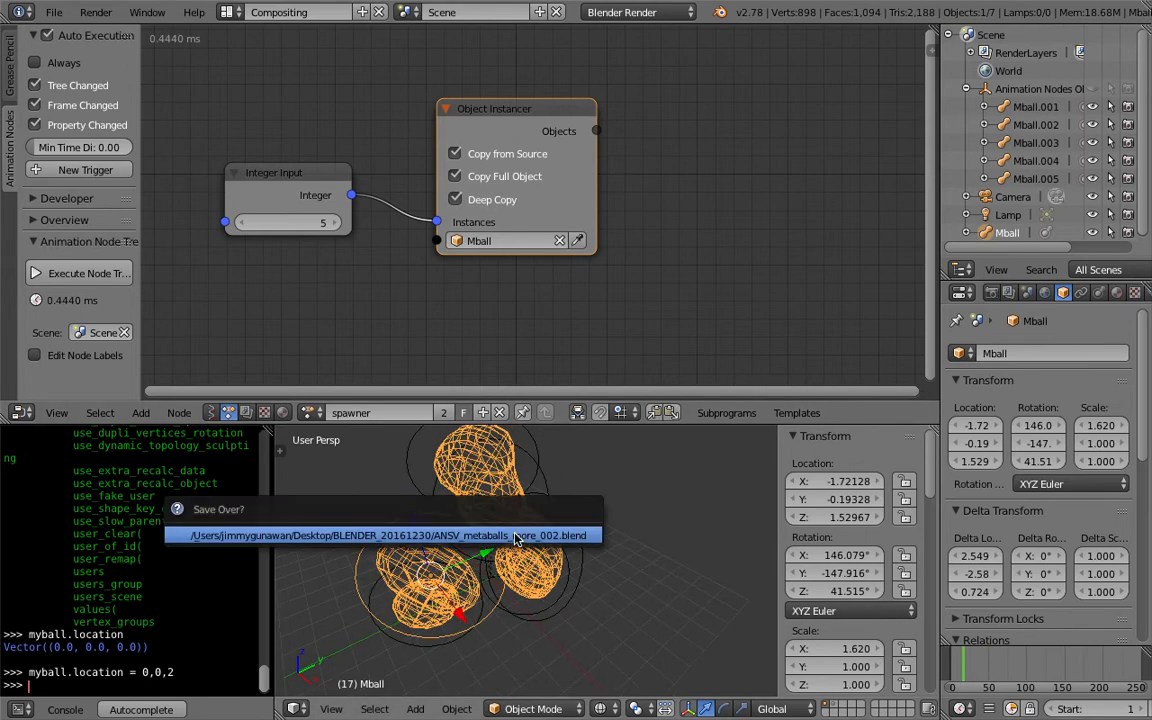
key("ctrl+s")
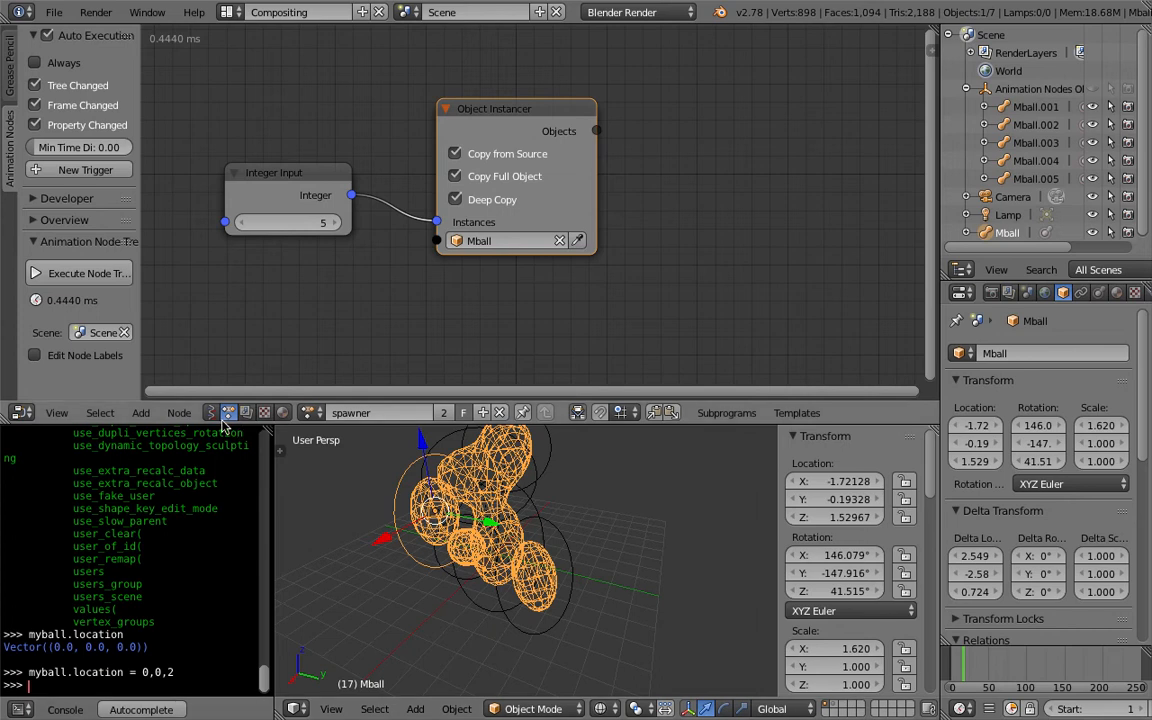
- Switch the node editor to the Sverchok tree NodeTree and bring its Object ID and Random Vector MK2 nodes into view
left_click(210, 412)
left_click(309, 412)
left_click(316, 443)
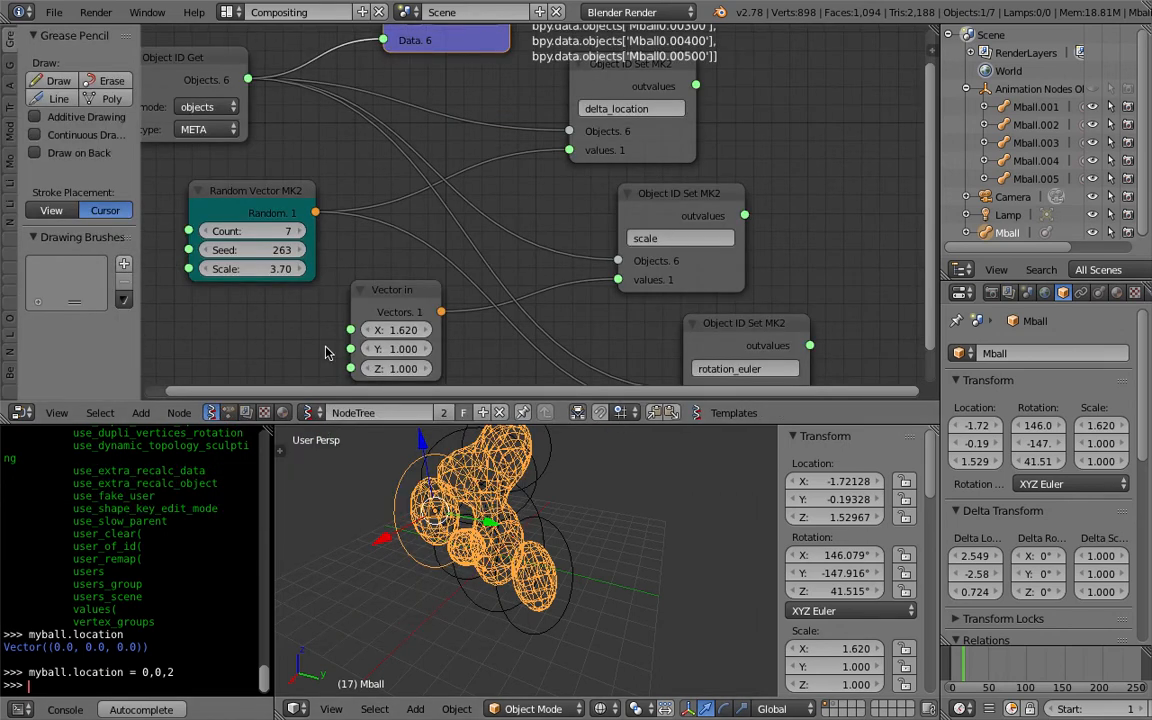
scroll(336, 286, "down", 2)
middle_click_drag(336, 286, 329, 316)
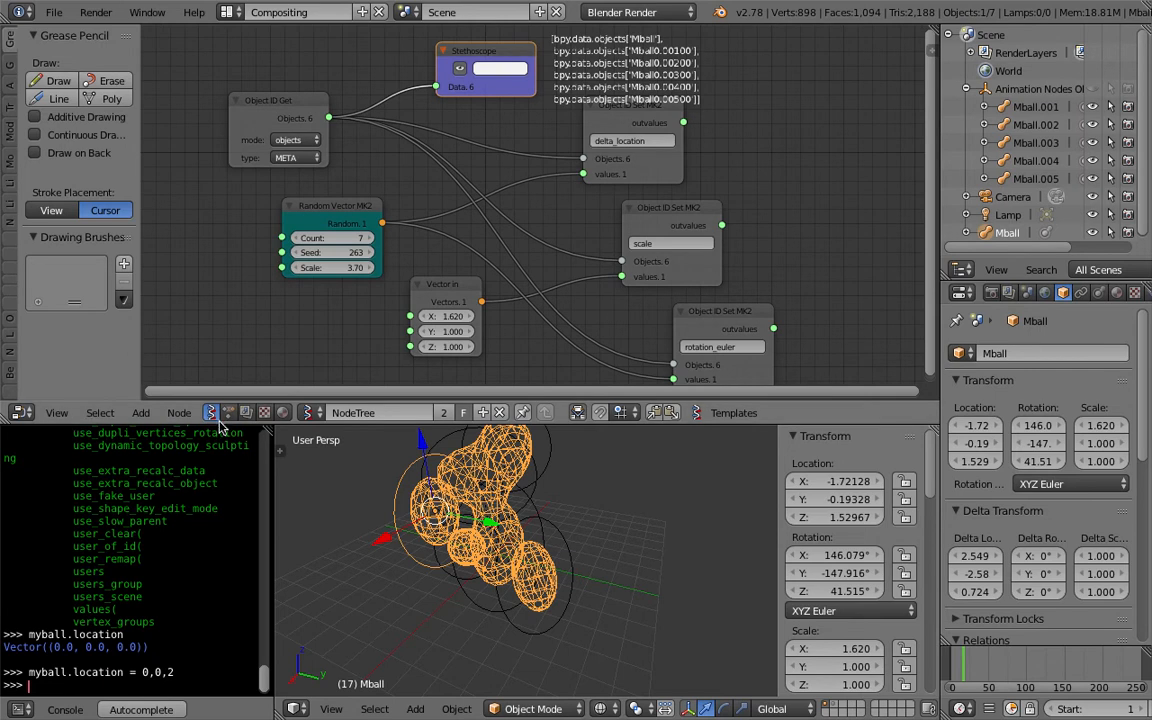
- Enlarge the 3D view, set it to solid shading and show its tool shelf
left_click_drag(220, 424, 220, 240)
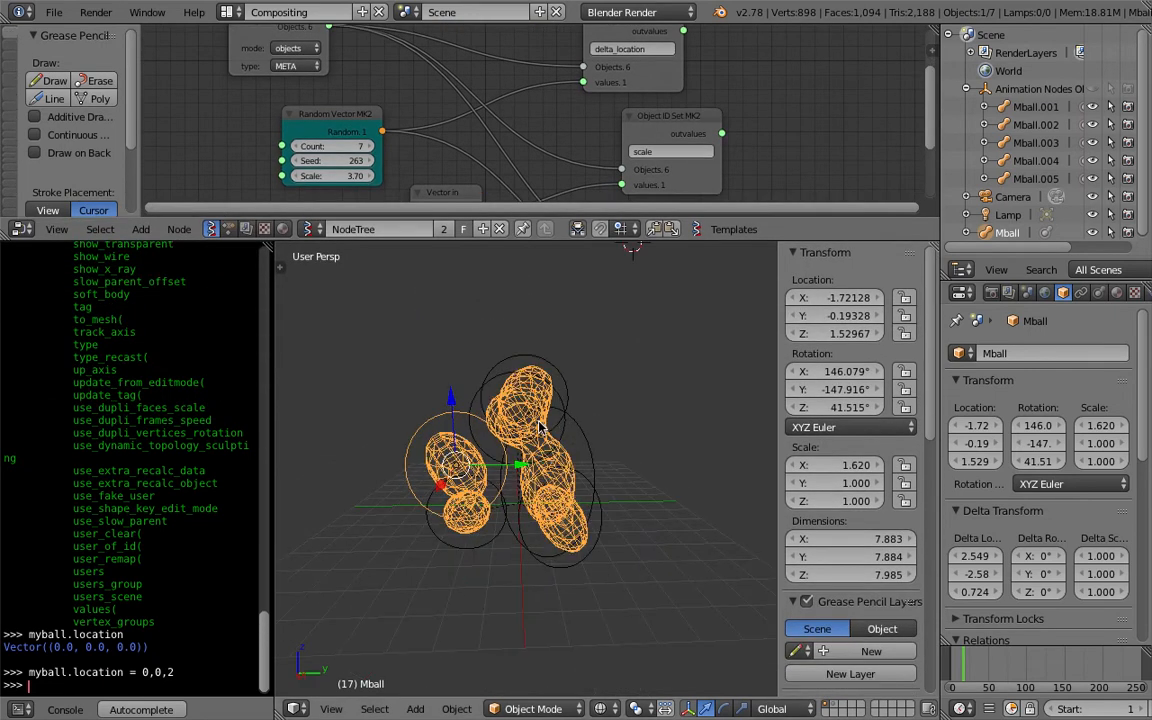
key("z")
key("z")
key("z")
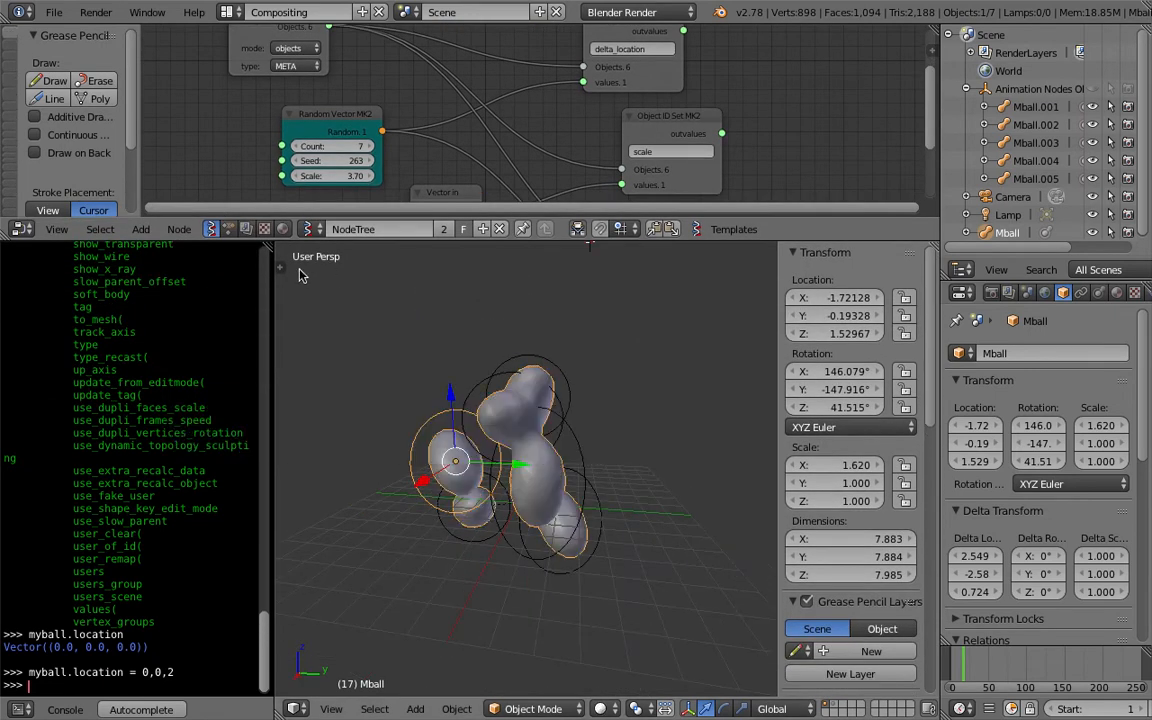
key("t")
- In the Animation Nodes spawner tree, enable Show in Viewport for the Integer Input node
left_click(228, 229)
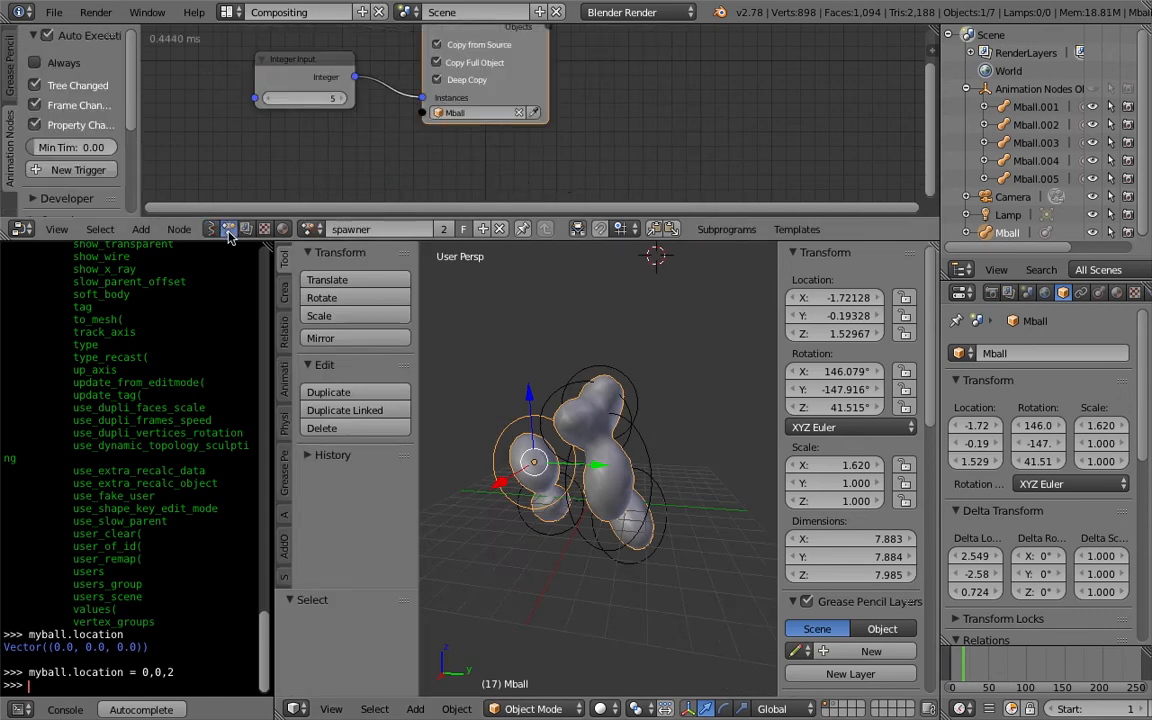
middle_click_drag(439, 152, 435, 198)
left_click(321, 109)
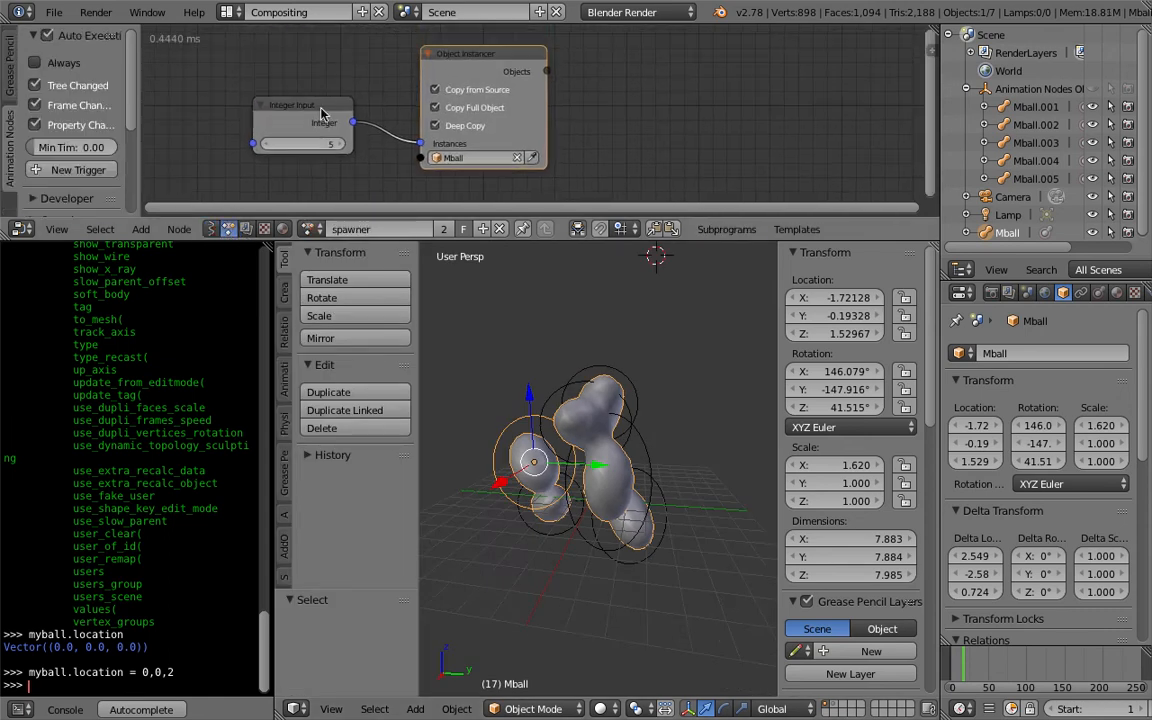
left_click(928, 47)
scroll(861, 167, "down", 5)
scroll(860, 132, "up", 2)
scroll(862, 147, "down", 2)
scroll(857, 180, "down", 2)
scroll(855, 207, "down", 1)
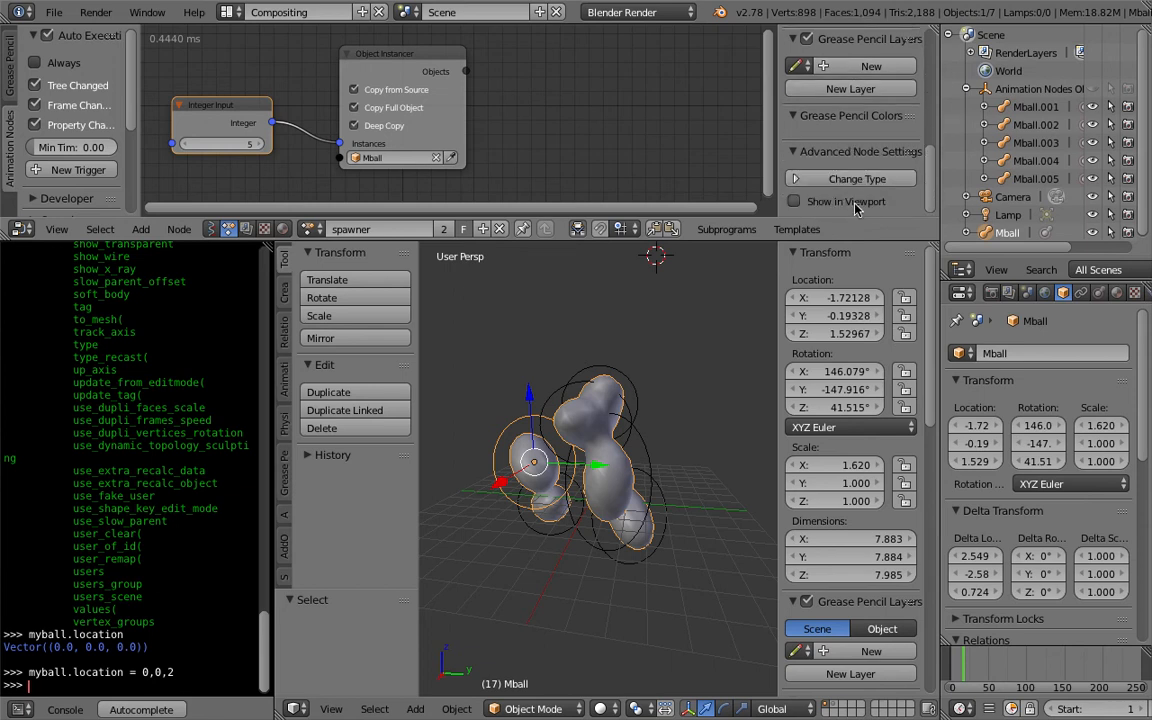
left_click(825, 204)
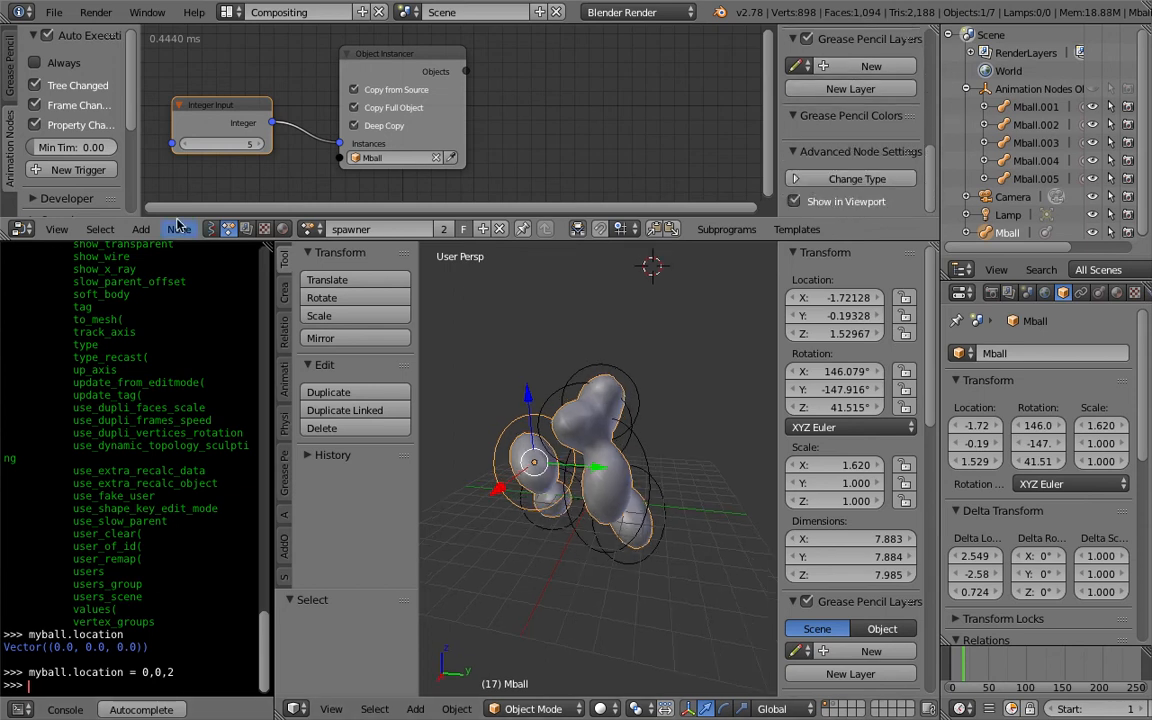
- Return the node editor to the Sverchok tree NodeTree and save the file
left_click(211, 229)
left_click(310, 229)
left_click(368, 264)
middle_click_drag(510, 358, 514, 374)
key("ctrl+s")
left_click(514, 371)
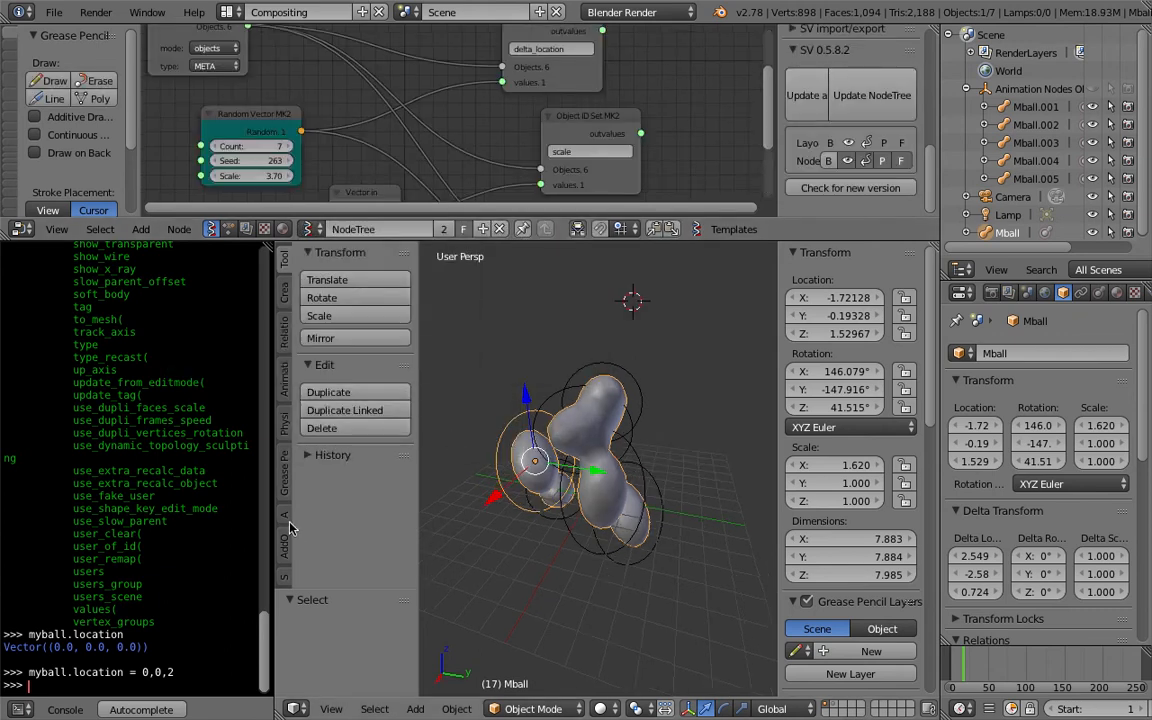
- Set the Animation Nodes Data Input value in the 3D view's tool shelf to 20 instances
left_click(285, 518)
left_click(406, 284)
left_click(406, 284)
left_click(406, 284)
left_click(406, 284)
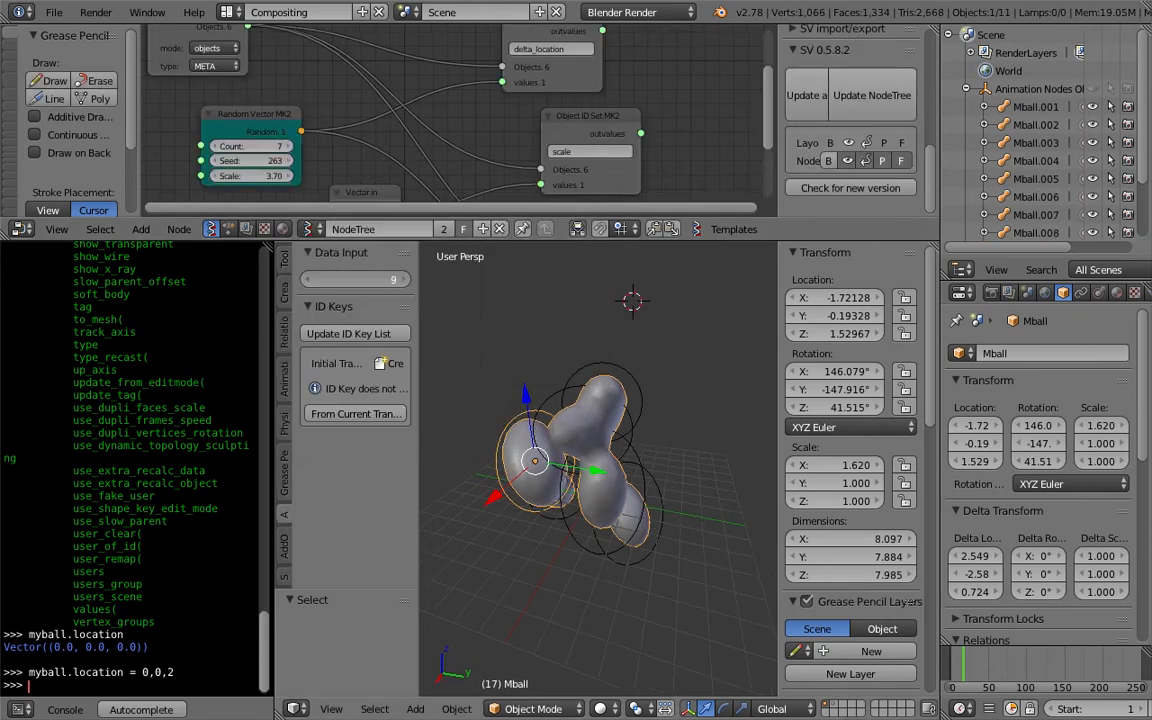
left_click(389, 286)
type("20")
key("Return")
- Enlarge the node editor and set the Random Vector MK2 count to 20
middle_click_drag(492, 354, 533, 368)
middle_click_drag(385, 120, 400, 70)
left_click_drag(498, 240, 490, 337)
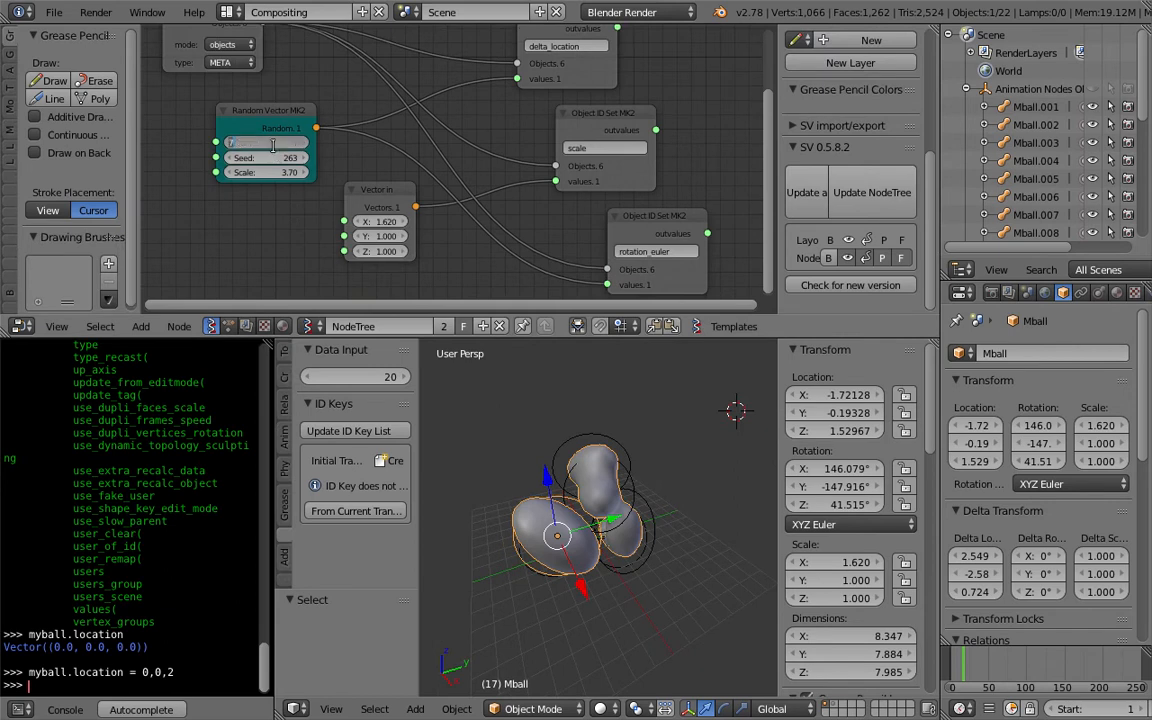
middle_click_drag(333, 175, 345, 187)
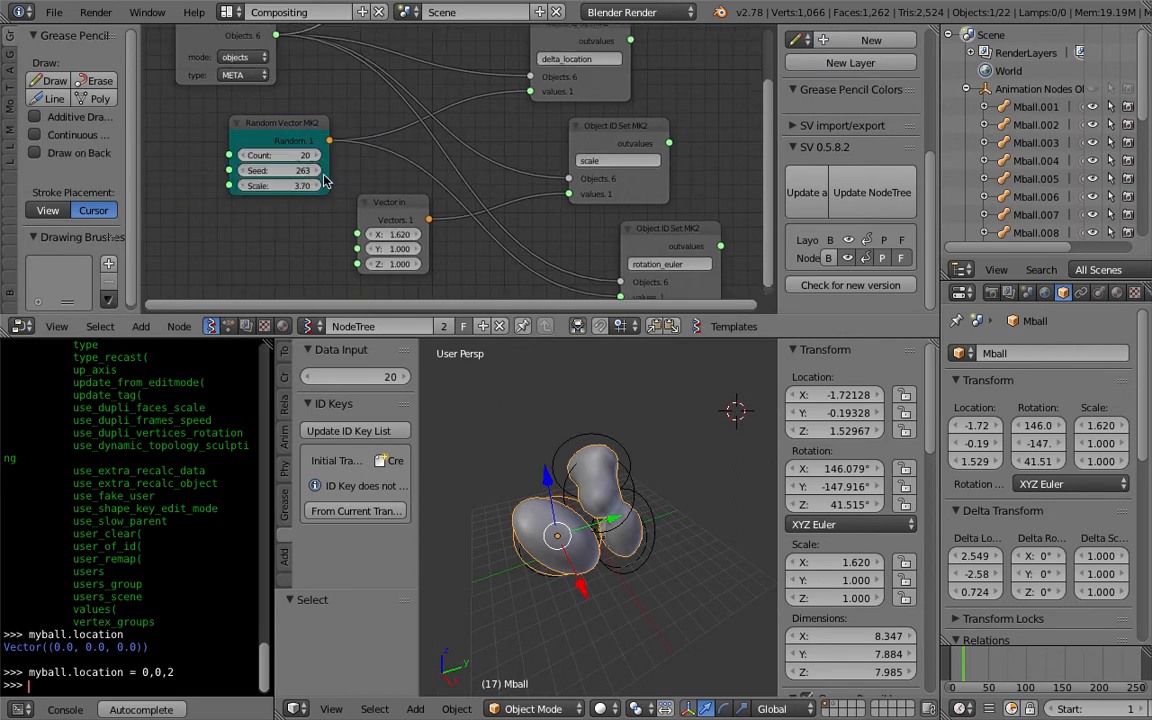
- Set the Random Vector MK2 seed to 310 and move the timeline to frame 52
left_click_drag(280, 171, 305, 171)
middle_click_drag(645, 500, 620, 508)
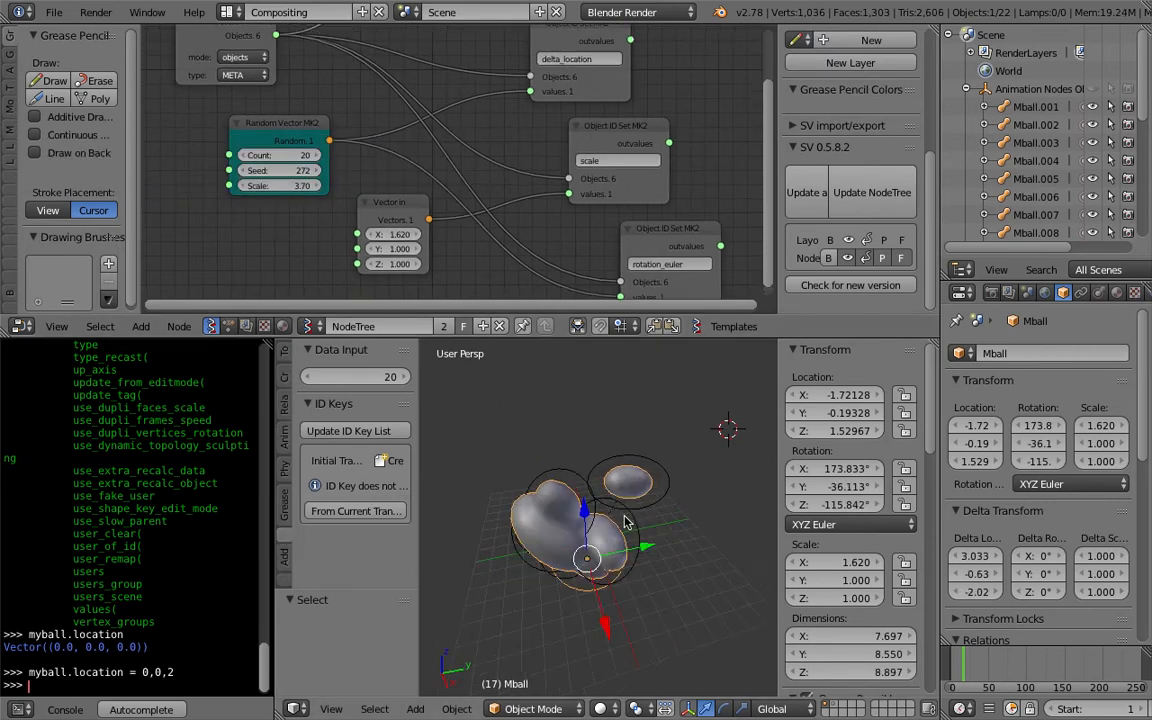
left_click_drag(280, 171, 385, 171)
left_click(992, 668)
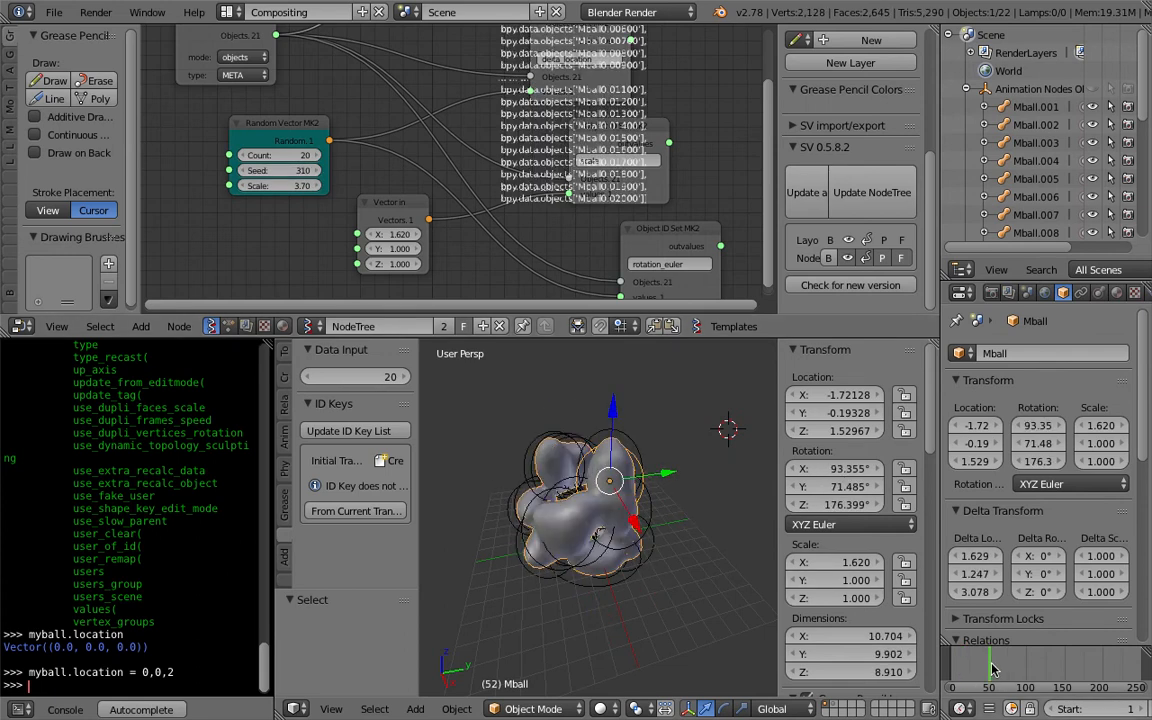
- Delete the Stethoscope node and save the file
middle_click_drag(476, 62, 484, 206)
right_click(450, 116)
key("x")
middle_click_drag(458, 128, 456, 99)
key("ctrl+s")
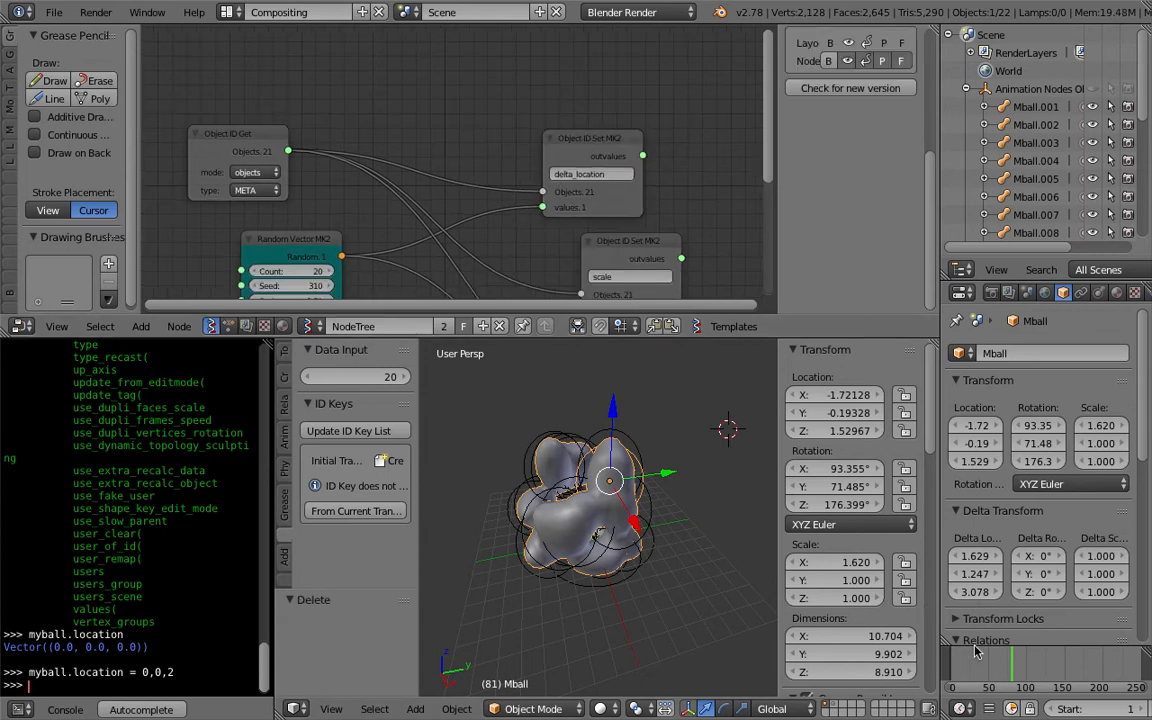
key("ctrl+s")
left_click(629, 550)
- Inspect the merged metaball cluster up close from another angle and save the file again
middle_click_drag(627, 549, 527, 465)
scroll(700, 489, "up", 1)
key("ctrl+s")
left_click(641, 576)
middle_click_drag(437, 180, 452, 133)
key("ctrl+s")
left_click(452, 130)
middle_click_drag(478, 225, 476, 214)
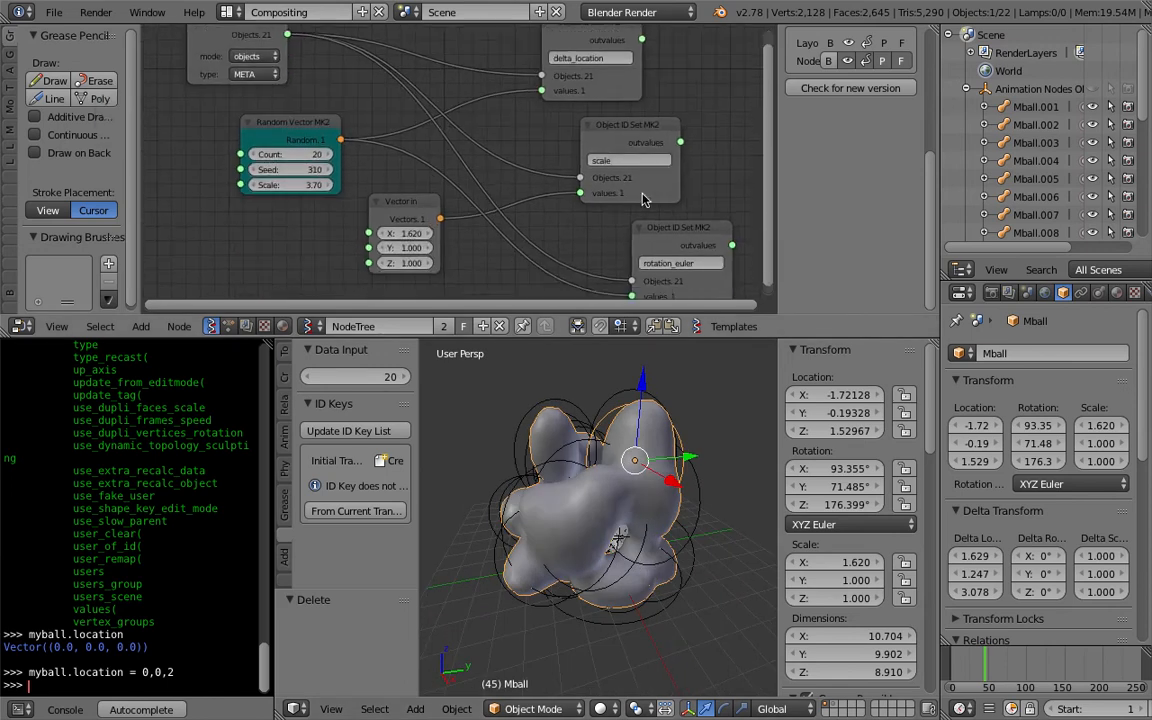
- Hide the node editor's properties region and set the Vector in node's X to 2.860
key("n")
middle_click_drag(628, 157, 628, 153)
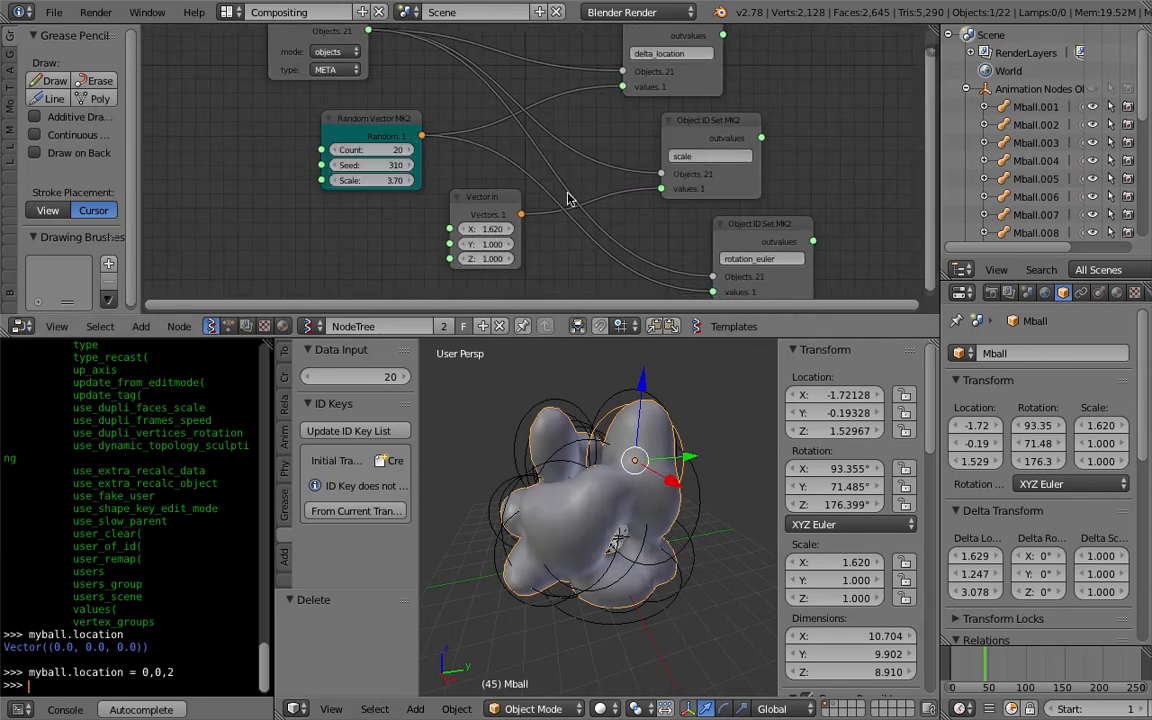
key("Return")
mouse_move(556, 440)
middle_mouse_down()
mouse_move(528, 471)
mouse_move(542, 430)
middle_mouse_up()
left_click_drag(489, 229, 590, 229)
middle_click_drag(520, 460, 420, 420)
- Delete the Vector in node that feeds the scale Object ID Set node and save the file
key("x")
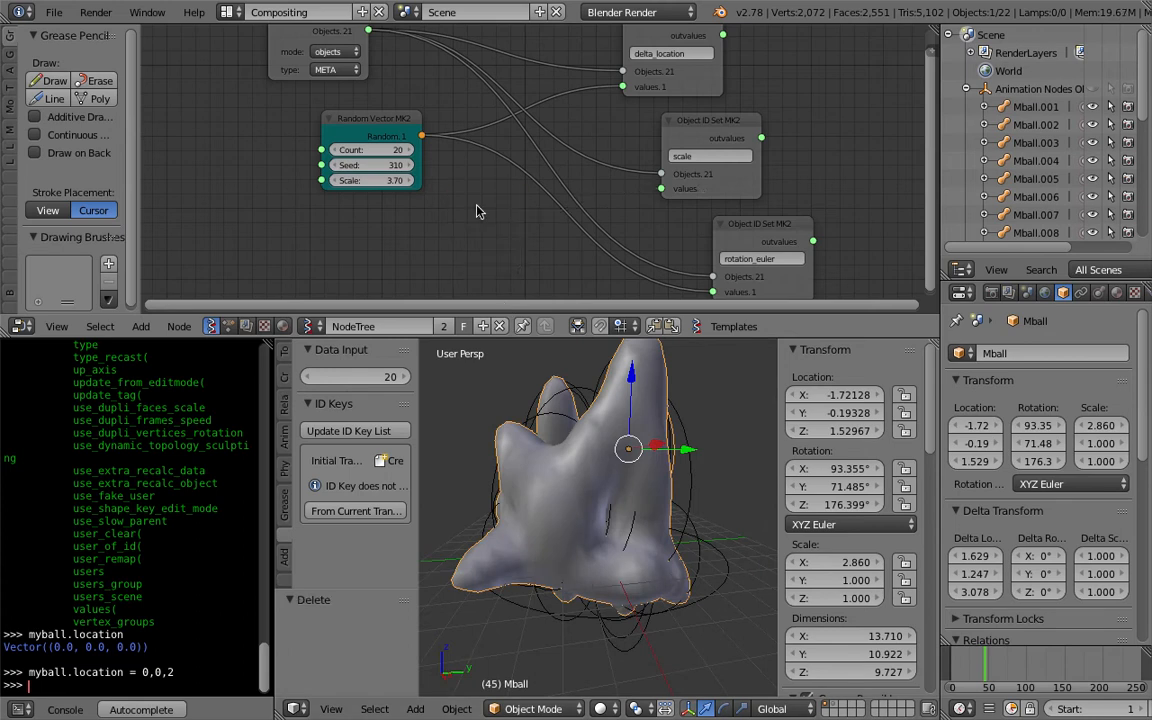
middle_click_drag(478, 210, 510, 123)
key("ctrl+s")
left_click(488, 141)
- Add a Random Num Gen node below the Random Vector MK2 node
key("shift+a")
left_click(466, 172)
type("random n")
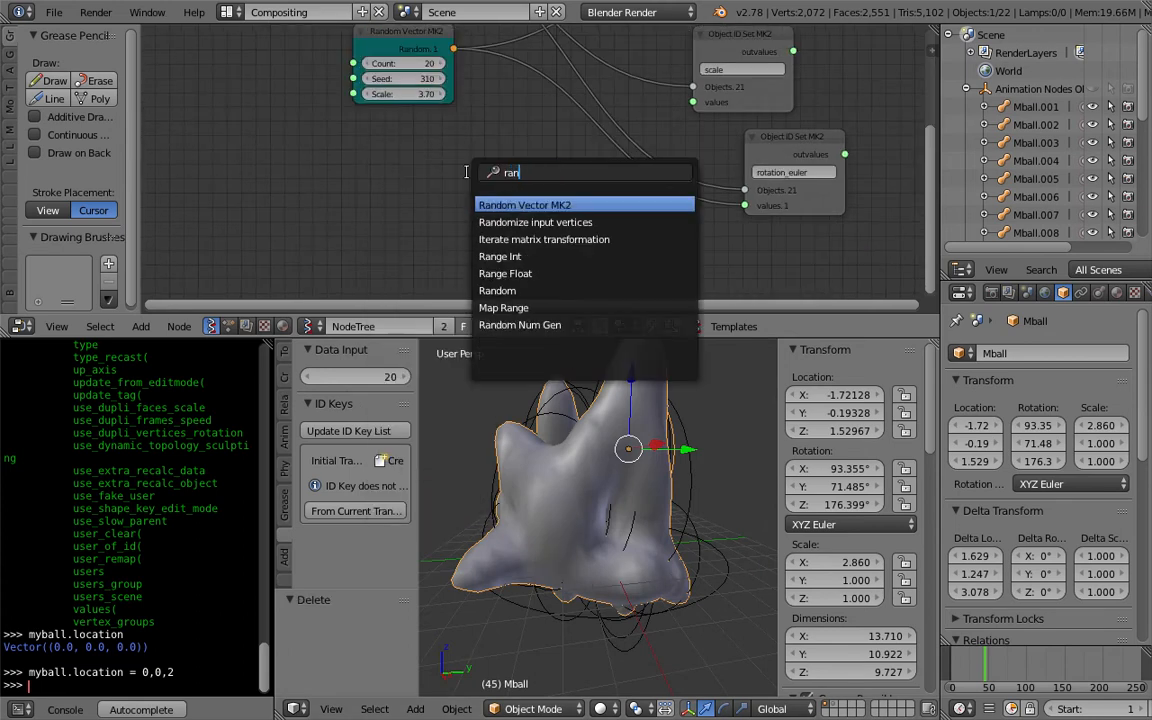
key("Return")
left_click(449, 141)
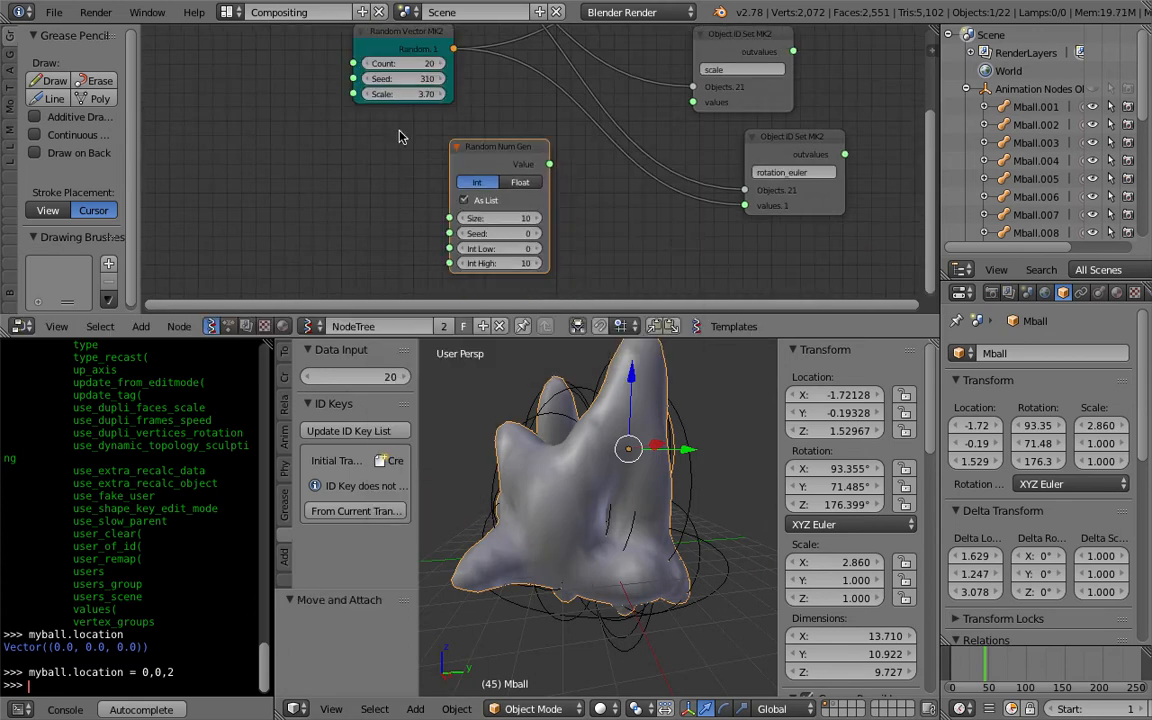
- Add an integer number node beside the Random Vector MK2 and Random Num Gen nodes
middle_click_drag(371, 138, 411, 177)
key("shift+a")
left_click(241, 177)
type("int")
key("Down")
key("Down")
key("Return")
left_click(204, 174)
- Connect the integer node to the Random Vector MK2 Count and Random Num Gen Size inputs, and set it to 20
left_click_drag(304, 194, 308, 200)
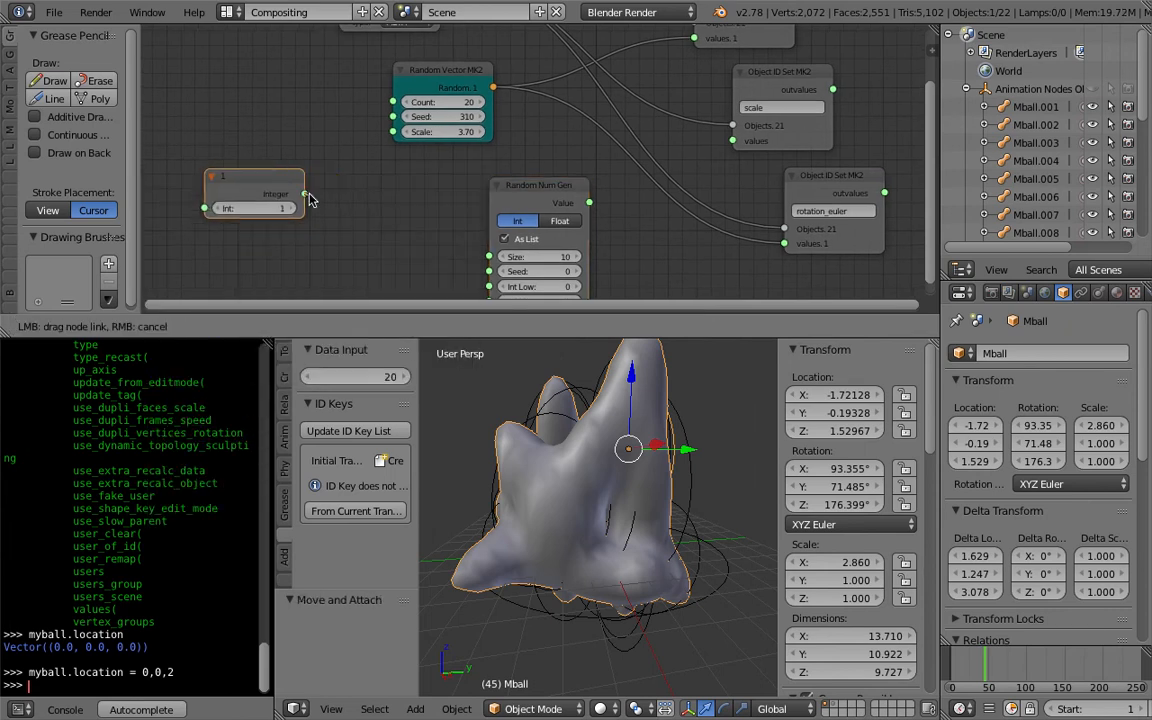
left_click_drag(395, 105, 394, 103)
left_click_drag(306, 195, 488, 257)
middle_click_drag(426, 201, 431, 185)
left_click(262, 188)
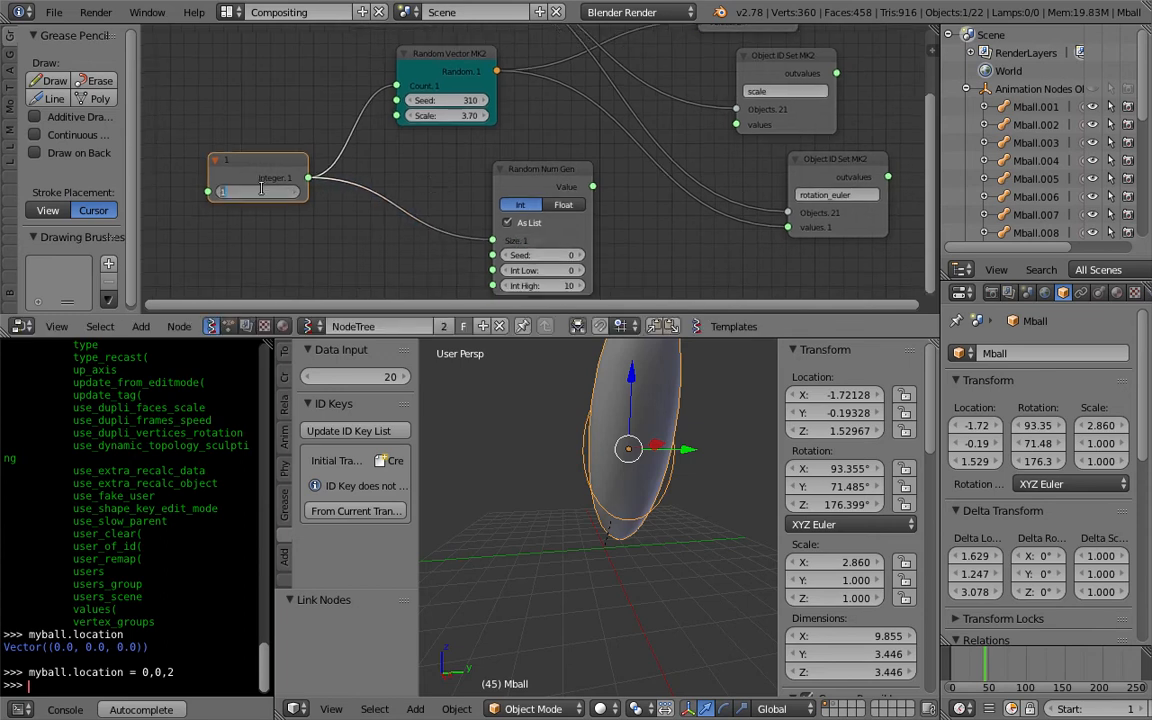
type("20")
key("Return")
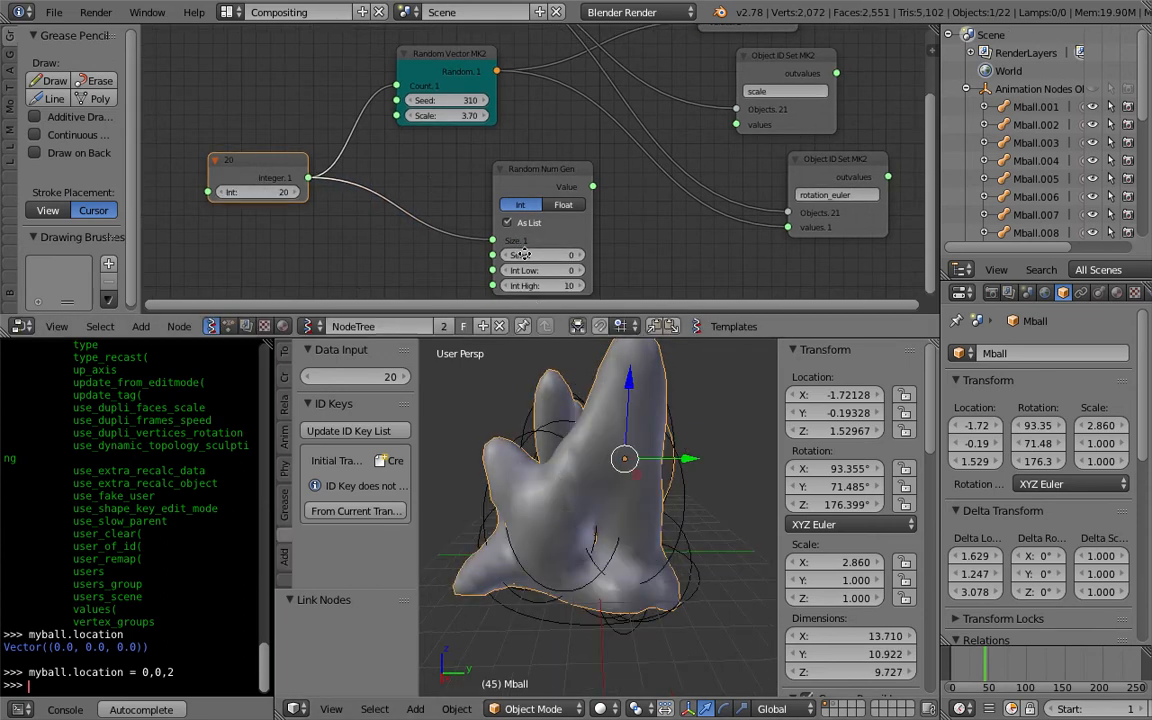
- Set the Random Num Gen node to Float with seed 3 and Float Low 0.50, and save the file
middle_click_drag(556, 186, 515, 162)
left_click_drag(514, 162, 493, 168)
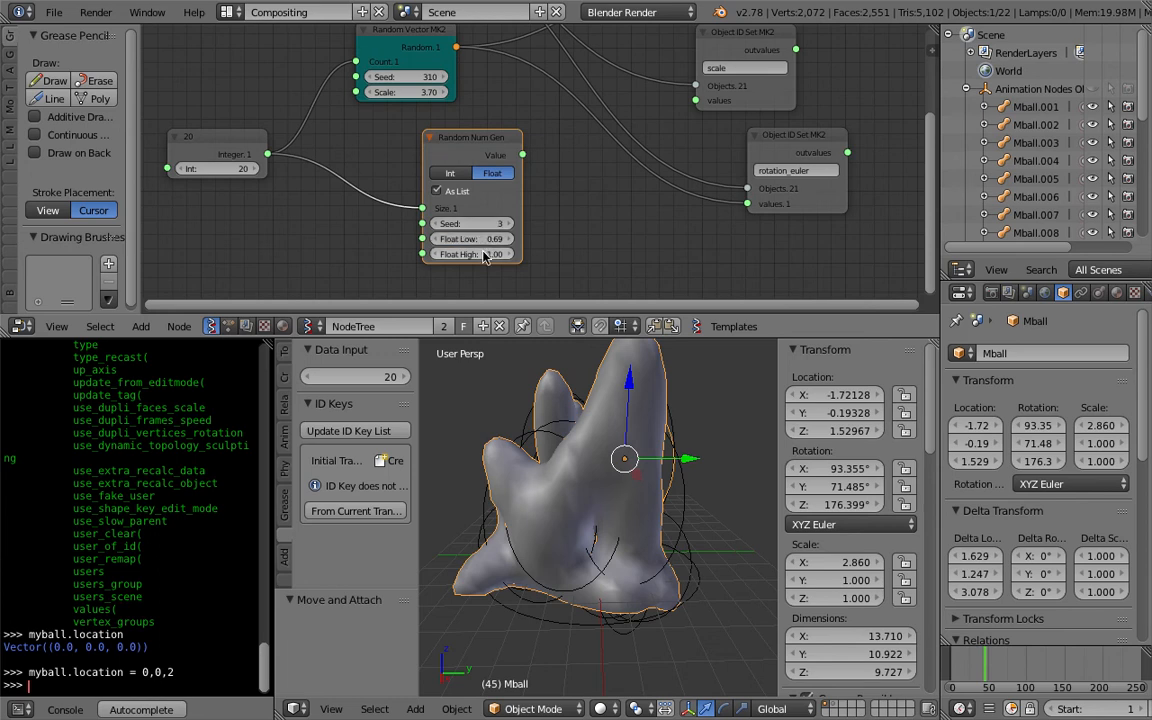
middle_click_drag(487, 253, 378, 278)
key("Return")
key("ctrl+s")
left_click(413, 270)
- Connect the Random Num Gen Value output to the values input of the scale Object ID Set node
middle_click_drag(418, 198, 386, 207)
left_click_drag(363, 190, 415, 197)
left_click_drag(612, 145, 600, 139)
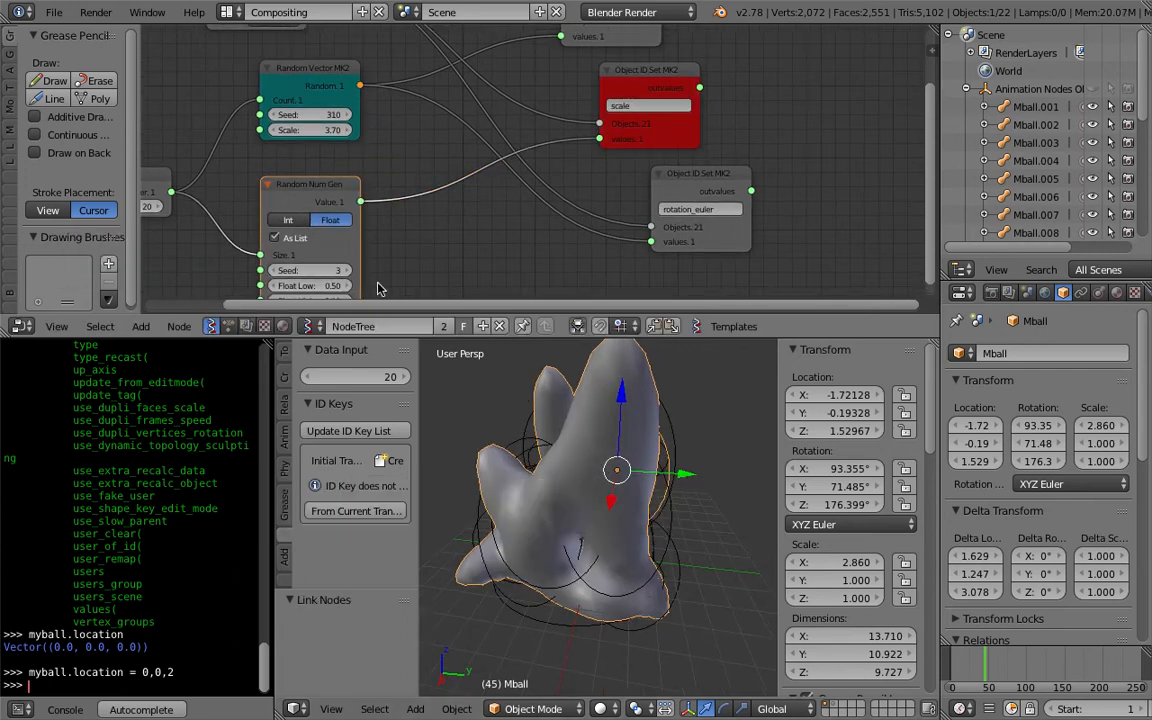
- Add a Vector in node next to the Random Num Gen node
key("shift+a")
left_click(385, 251)
type("vector")
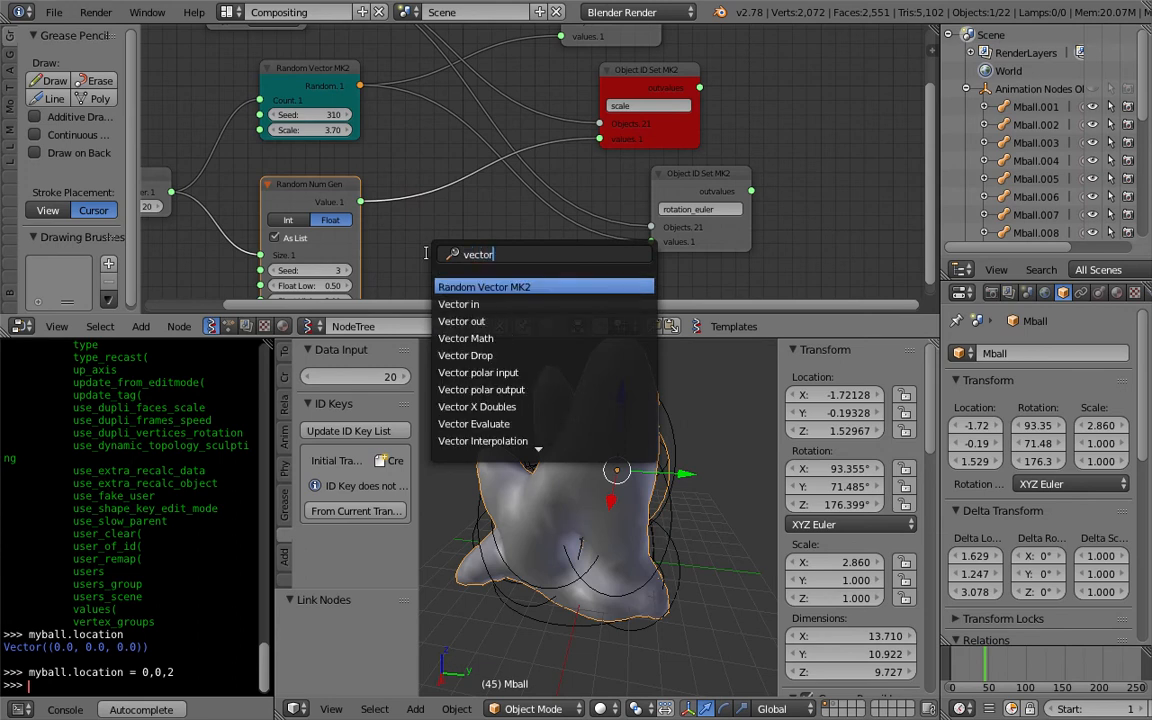
key("Down")
key("Return")
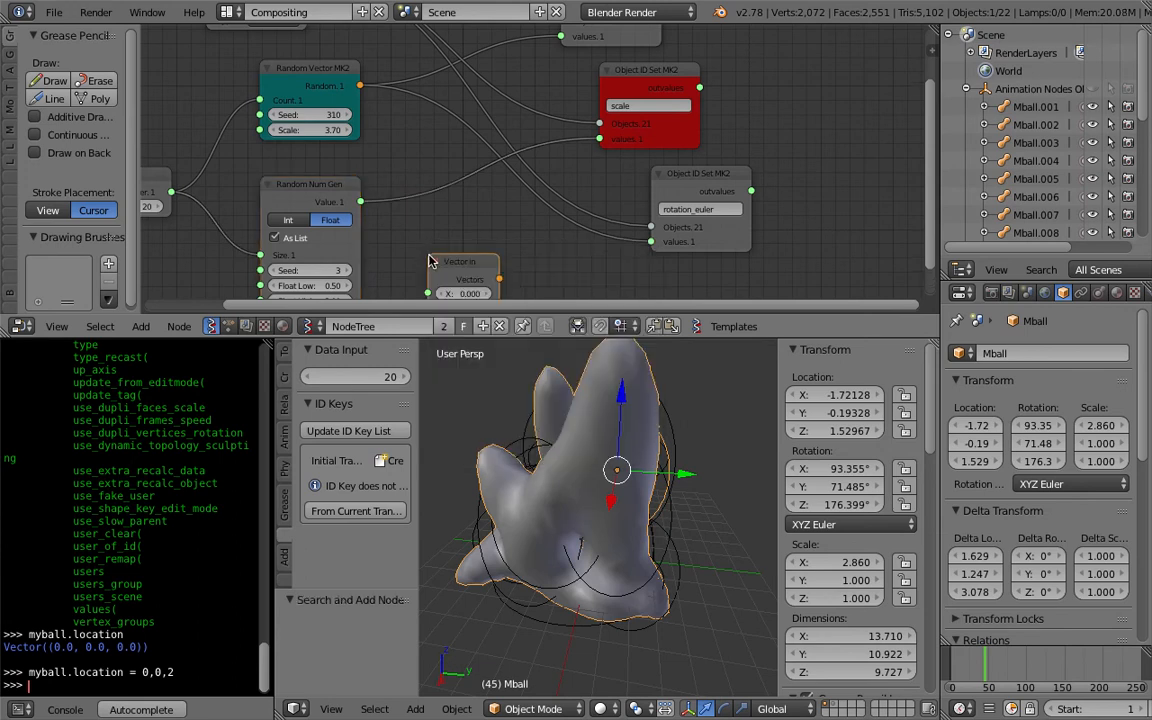
- Connect the Random Num Gen Value output to the X, Y and Z inputs of the Vector in node
left_click(370, 206)
mouse_move(366, 206)
left_mouse_down()
mouse_move(396, 246)
mouse_move(360, 204)
left_mouse_up()
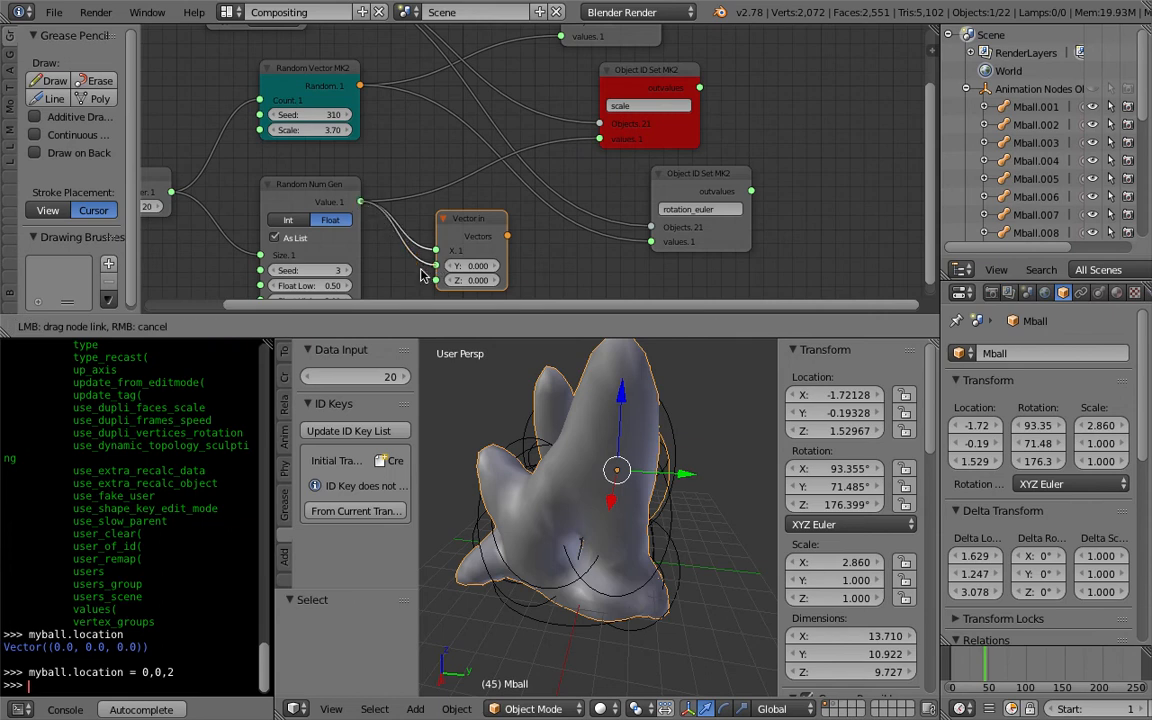
left_click_drag(378, 243, 378, 243)
scroll(378, 243, "down", 1)
left_click_drag(373, 199, 441, 272)
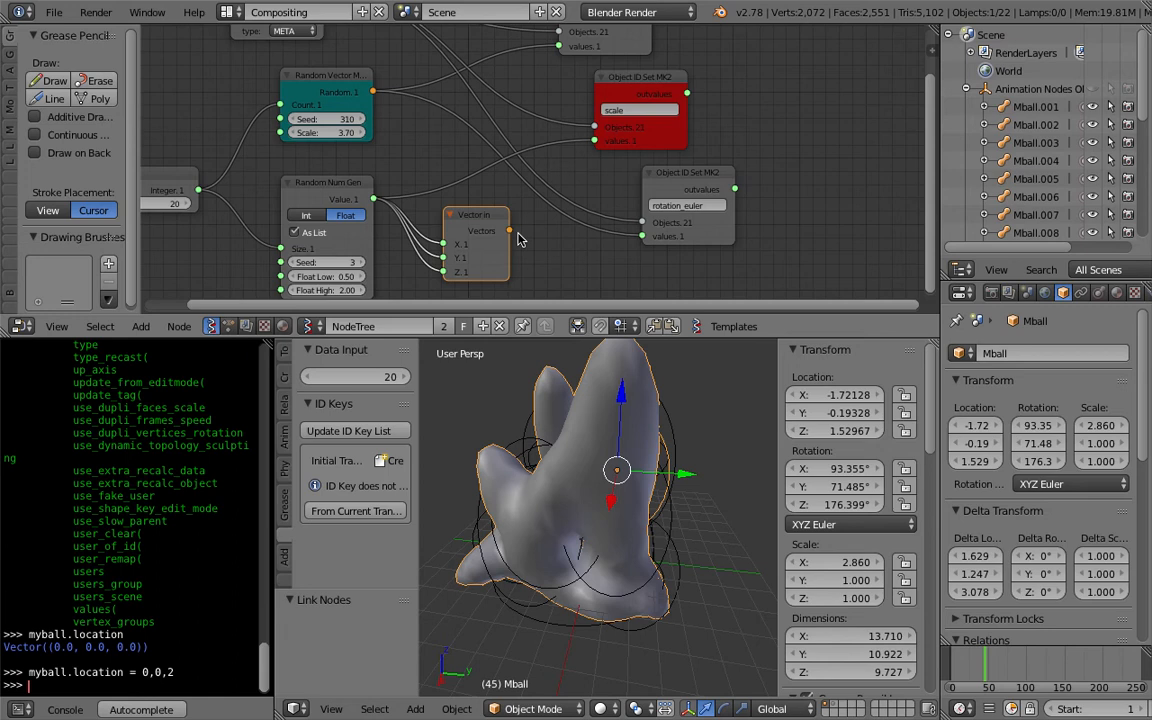
- Connect the Vector in output to the values input of the scale Object ID Set node, reposition Vector in, and save the file
left_click_drag(512, 235, 517, 232)
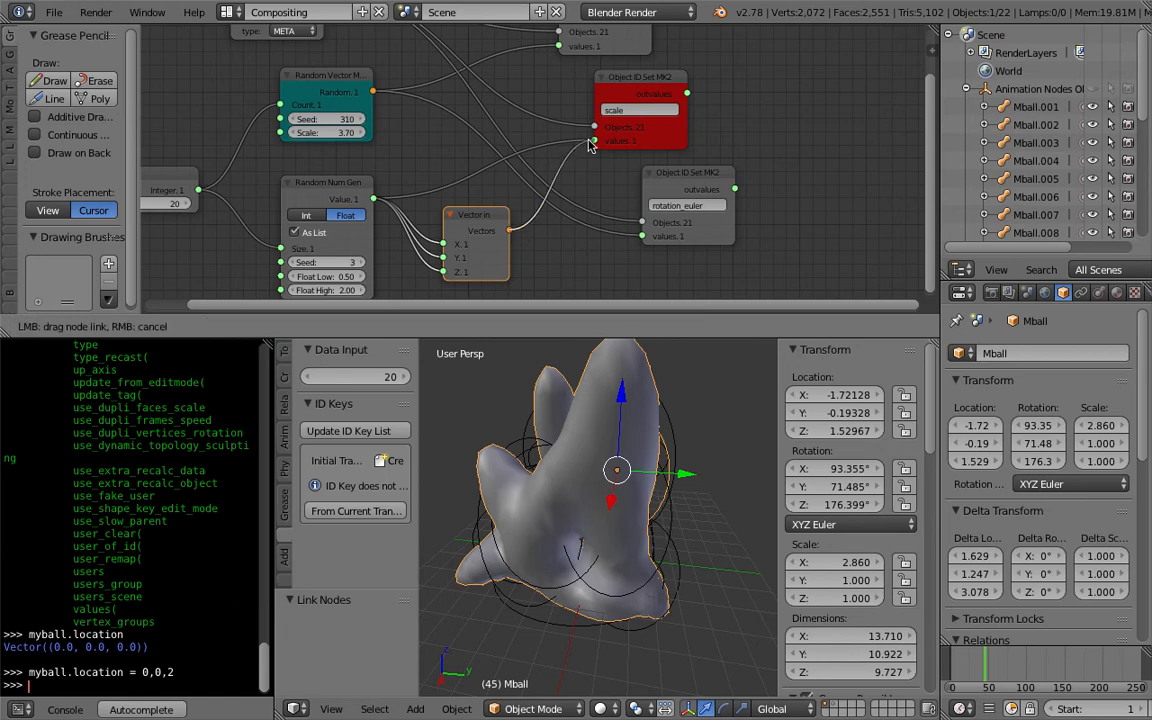
left_click_drag(590, 145, 594, 140)
left_click_drag(474, 214, 441, 169)
key("ctrl+s")
- Inspect the scaled metaballs from several angles in wireframe shading
key("z")
key("z")
key("z")
mouse_move(586, 479)
middle_mouse_down()
mouse_move(690, 442)
mouse_move(671, 512)
middle_mouse_up()
mouse_move(596, 408)
middle_mouse_down()
mouse_move(631, 461)
mouse_move(566, 474)
middle_mouse_up()
scroll(420, 252, "down", 1)
middle_click_drag(427, 249, 478, 223)
middle_click_drag(540, 442, 561, 478)
- Raise the Data Input instance count and the integer node to 25, and return the viewport to solid shading
left_click(404, 378)
left_click(404, 378)
left_click(404, 378)
left_click(404, 377)
left_click(404, 377)
left_click(278, 169)
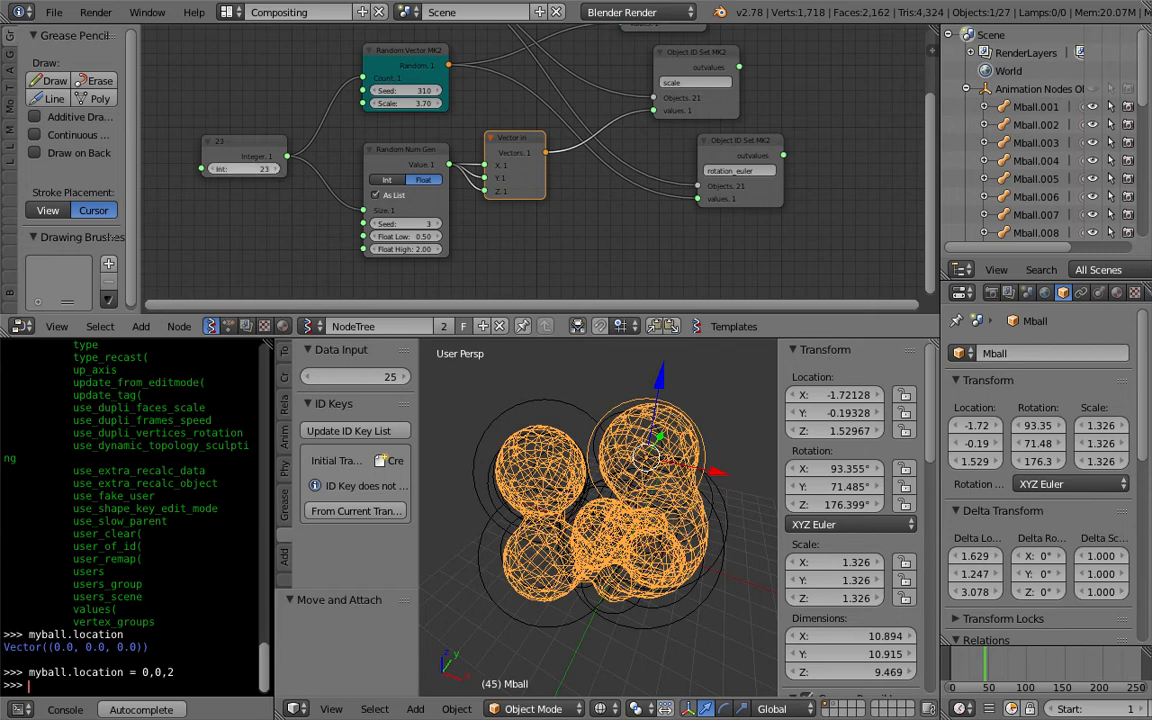
left_click(278, 169)
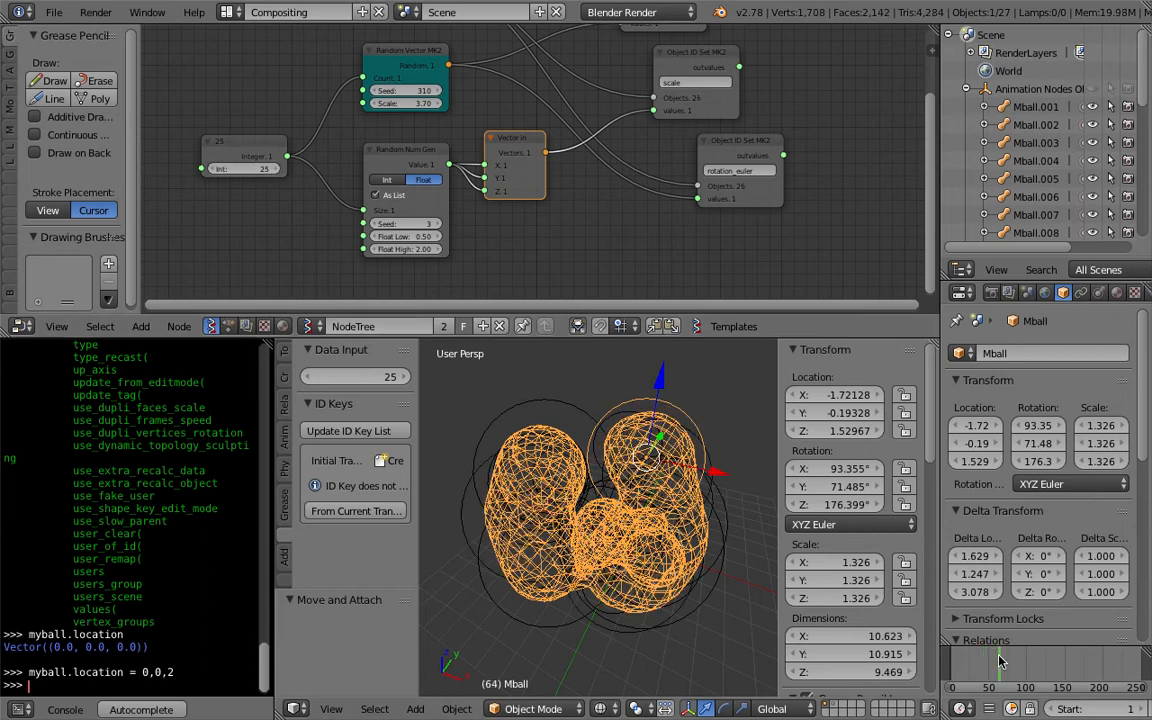
key("z")
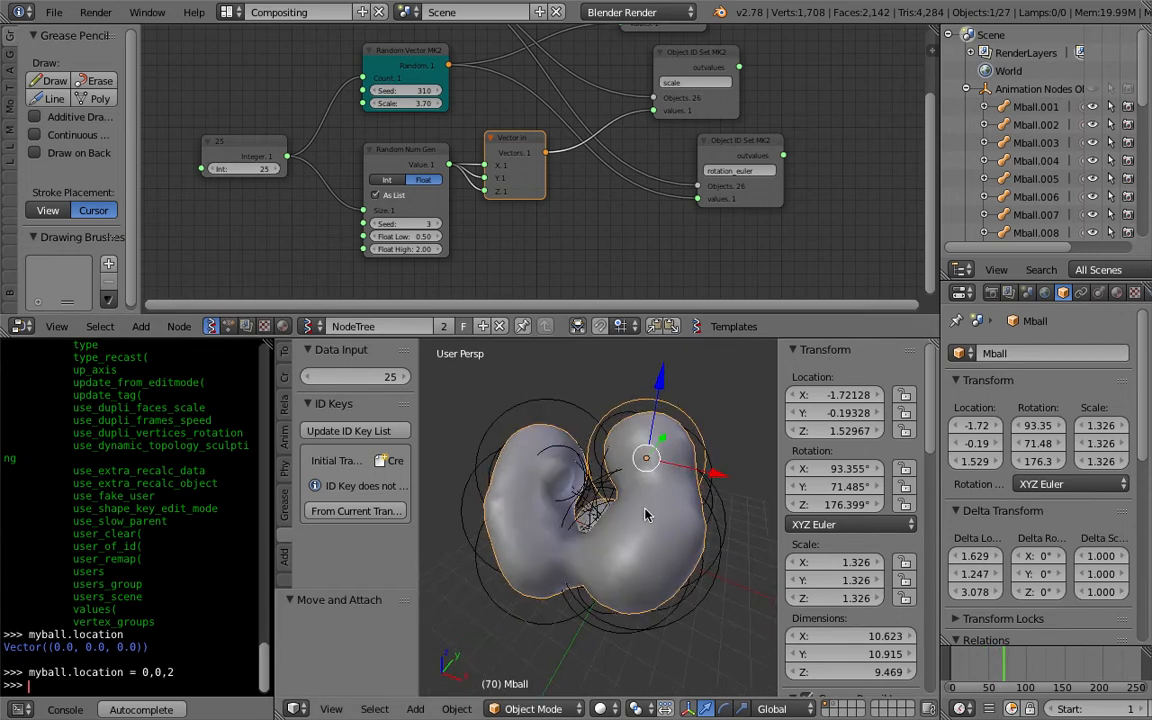
- Set the Random Vector MK2 Scale to 5.05
scroll(421, 155, "up", 2)
left_click_drag(405, 100, 432, 100)
middle_click_drag(645, 505, 540, 538)
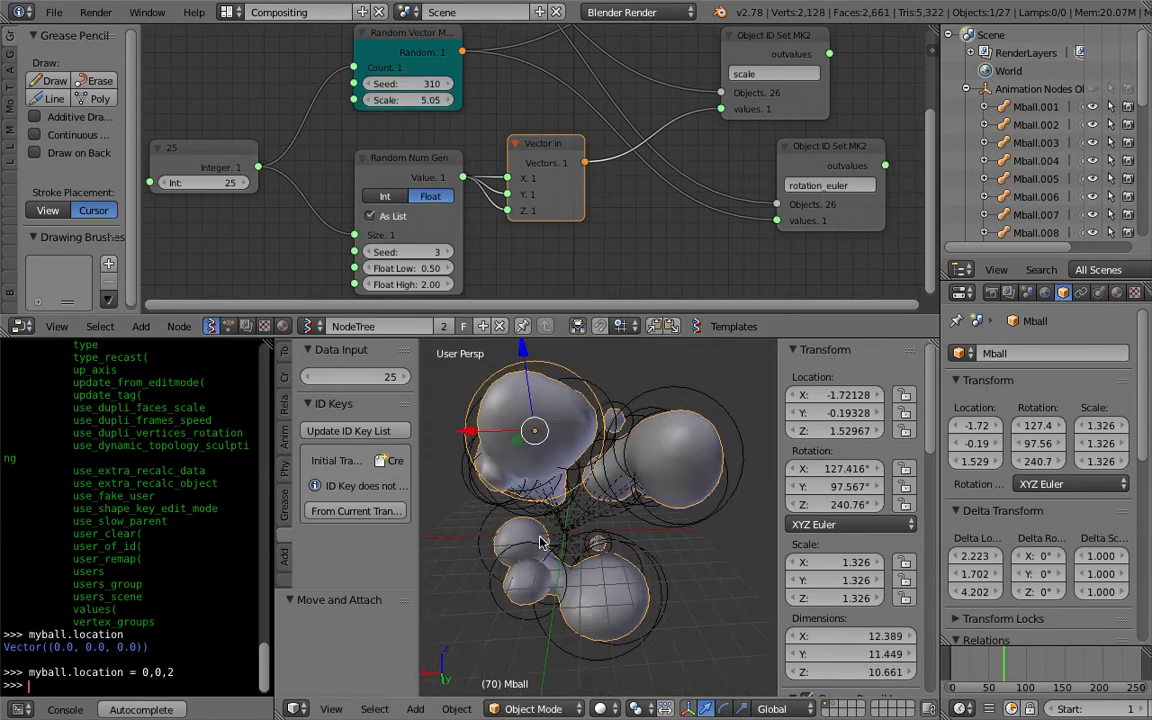
- Spread out the integer, Random Vector MK2, Object ID Get and delta_location Object ID Set nodes in the node tree
scroll(418, 97, "down", 3)
middle_click_drag(425, 65, 372, 157)
left_click_drag(243, 246, 214, 247)
left_click_drag(345, 157, 252, 163)
left_click_drag(315, 63, 257, 42)
left_click_drag(628, 67, 753, 41)
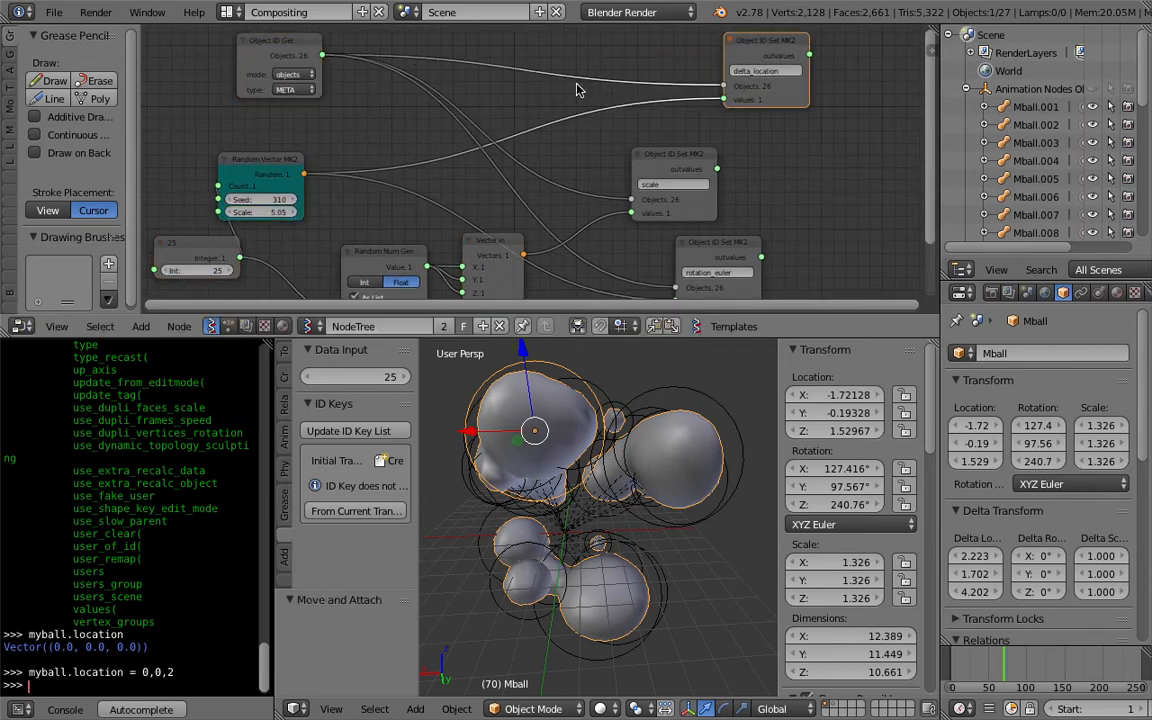
- Enlarge the node editor area in height and width so the whole node tree fits
middle_click_drag(498, 101, 591, 154)
scroll(547, 223, "down", 3)
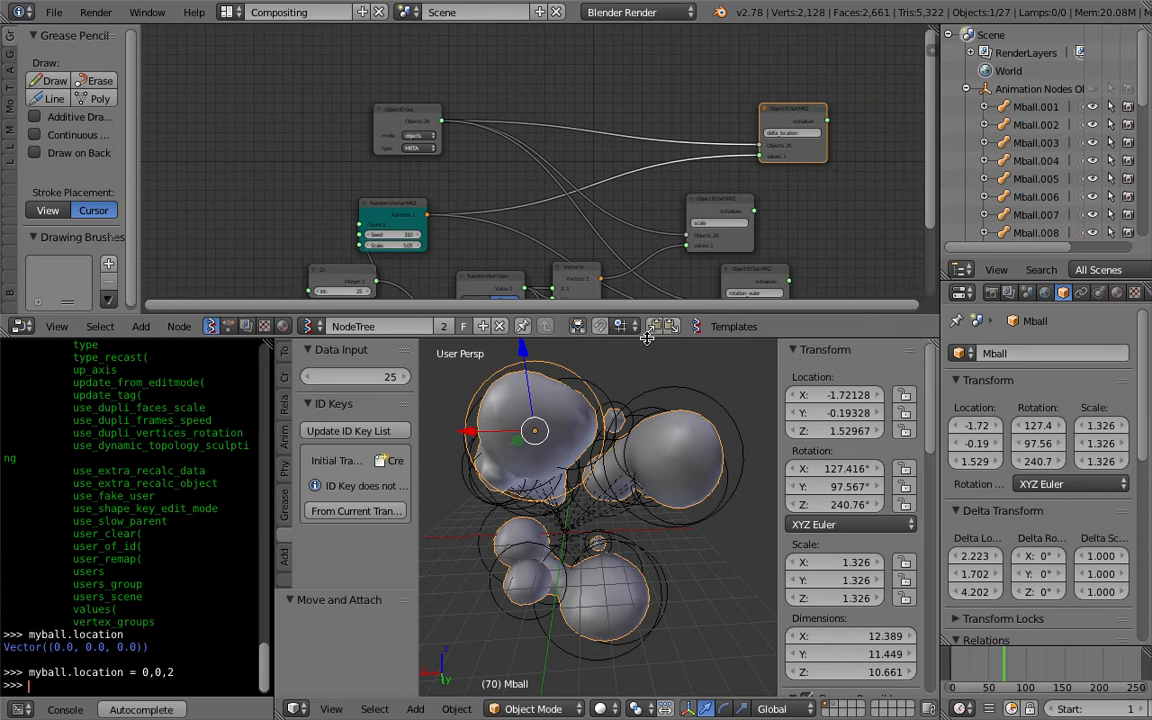
left_click_drag(648, 337, 651, 460)
middle_click_drag(653, 301, 648, 212)
scroll(648, 211, "up", 2)
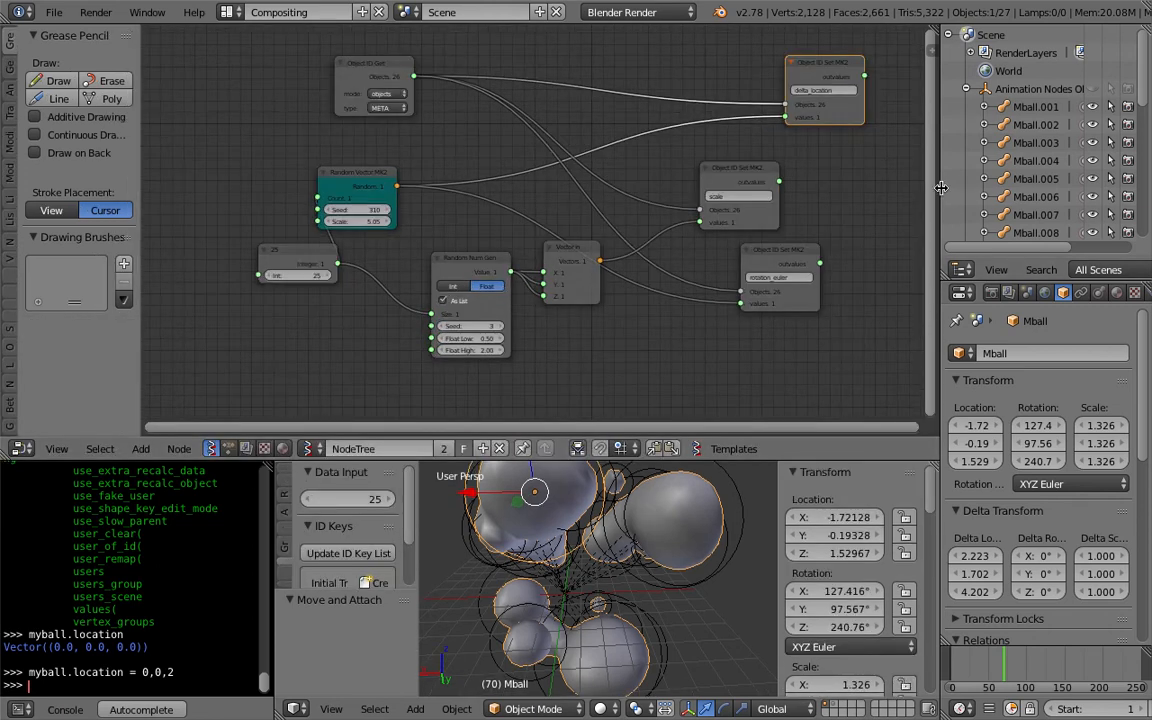
left_click_drag(941, 188, 1005, 188)
- Line up the rotation_euler Object ID Set node in a column with the delta_location and scale ones
middle_click_drag(688, 148, 690, 200)
left_click_drag(737, 280, 866, 276)
scroll(808, 104, "up", 3)
middle_click_drag(808, 102, 727, 130)
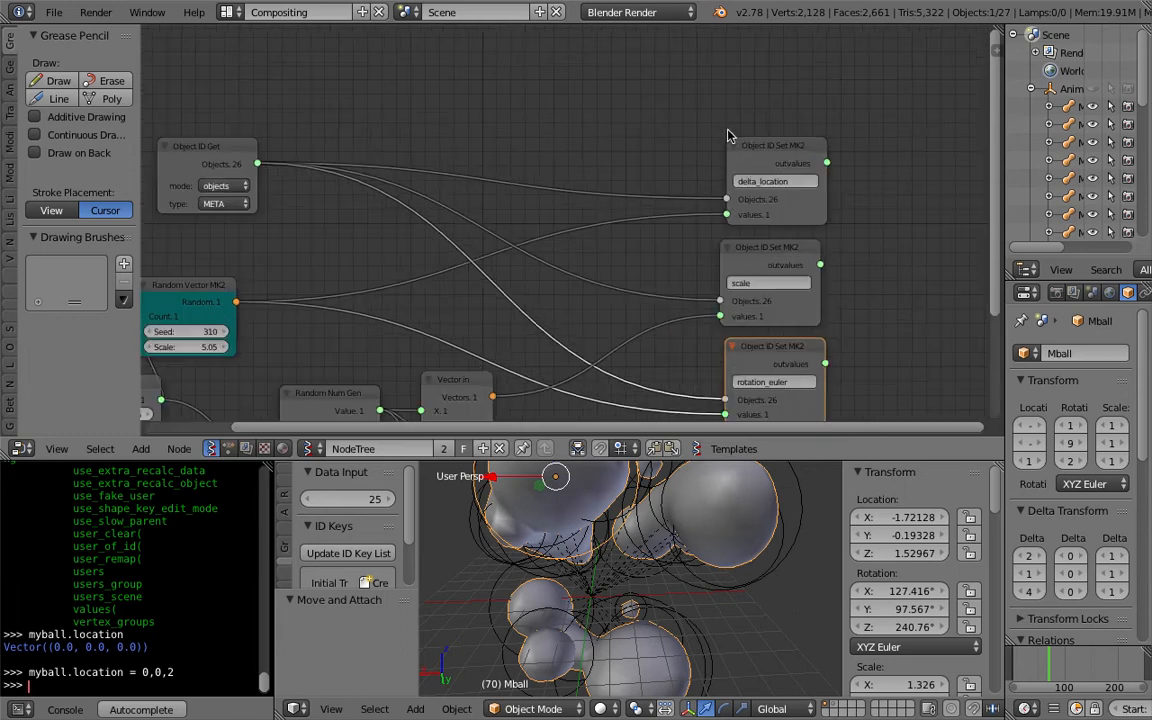
- Handwrite "out" above the Object ID Set nodes and "input" above the Object ID Get node, moving that node farther from the outputs
mouse_move(729, 77)
left_mouse_down()
mouse_move(749, 95)
mouse_move(799, 76)
mouse_move(797, 101)
left_mouse_up()
scroll(458, 142, "down", 1)
middle_click_drag(458, 142, 713, 163)
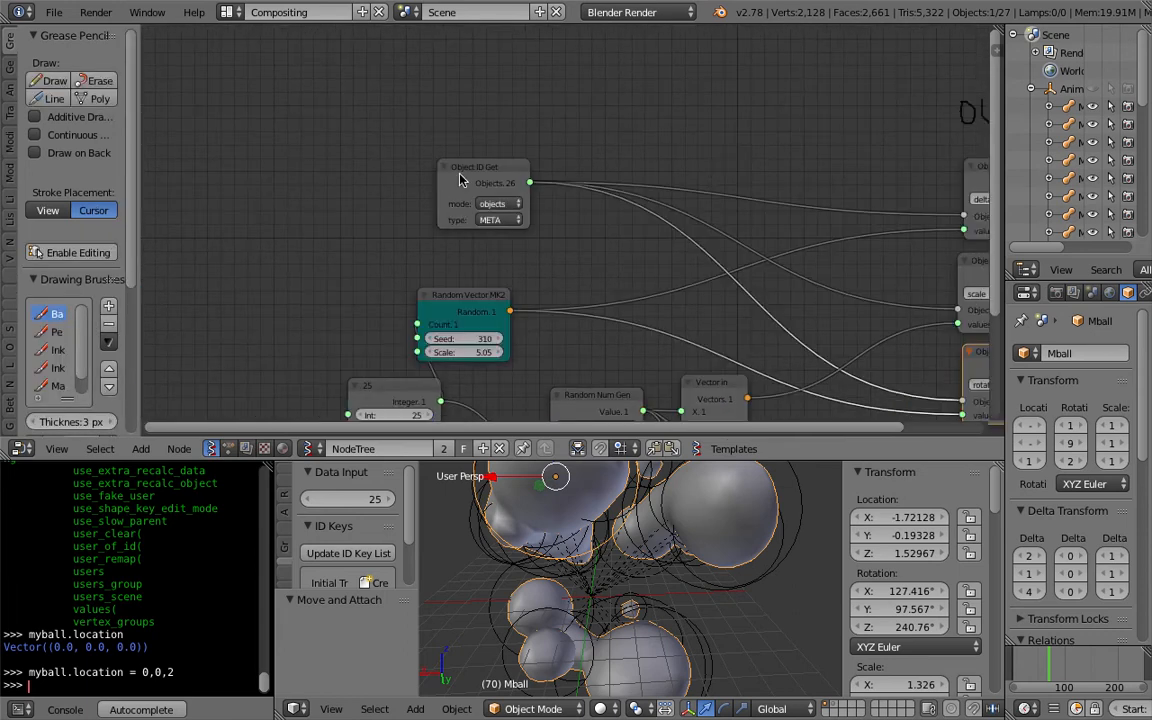
left_click_drag(460, 180, 360, 182)
mouse_move(335, 108)
left_mouse_down()
mouse_move(336, 128)
mouse_move(360, 128)
mouse_move(386, 99)
mouse_move(380, 117)
mouse_move(406, 97)
left_mouse_up()
scroll(436, 139, "down", 2)
middle_click_drag(462, 204, 340, 135)
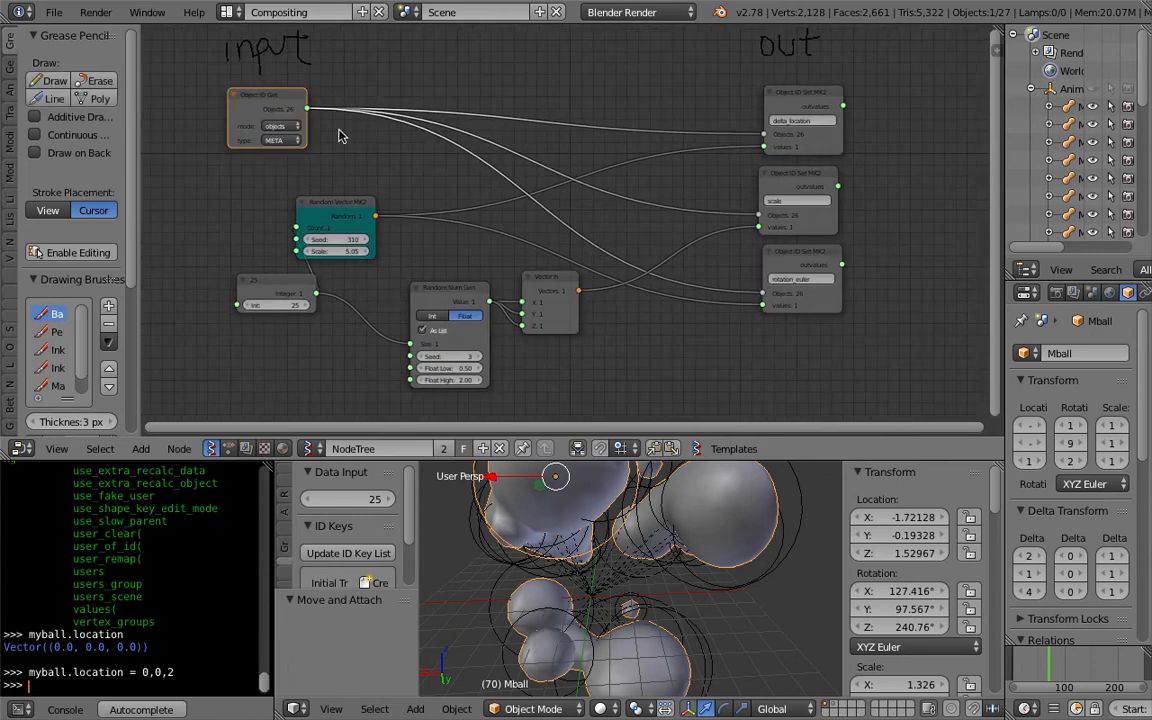
- Group the Random Vector MK2, integer, Random Num Gen and Vector in nodes compactly between inputs and outputs, and save the file
left_click_drag(350, 210, 438, 179)
left_click_drag(270, 284, 317, 229)
left_click_drag(423, 286, 403, 256)
left_click_drag(550, 278, 514, 237)
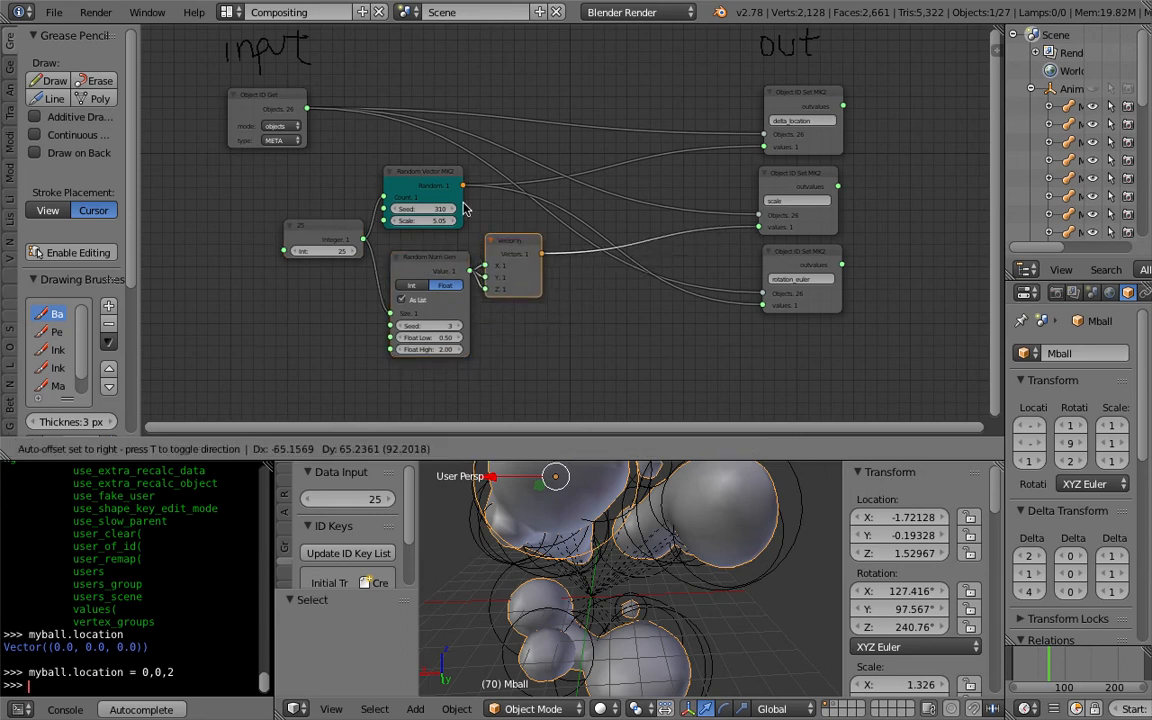
scroll(499, 210, "up", 2)
key("ctrl+s")
left_click(501, 206)
- Insert a Randomize input vertices node on the link between Random Vector MK2 and the delta_location Object ID Set node
middle_click_drag(501, 206, 432, 260)
key("shift+a")
left_click(486, 98)
type("random")
key("Down")
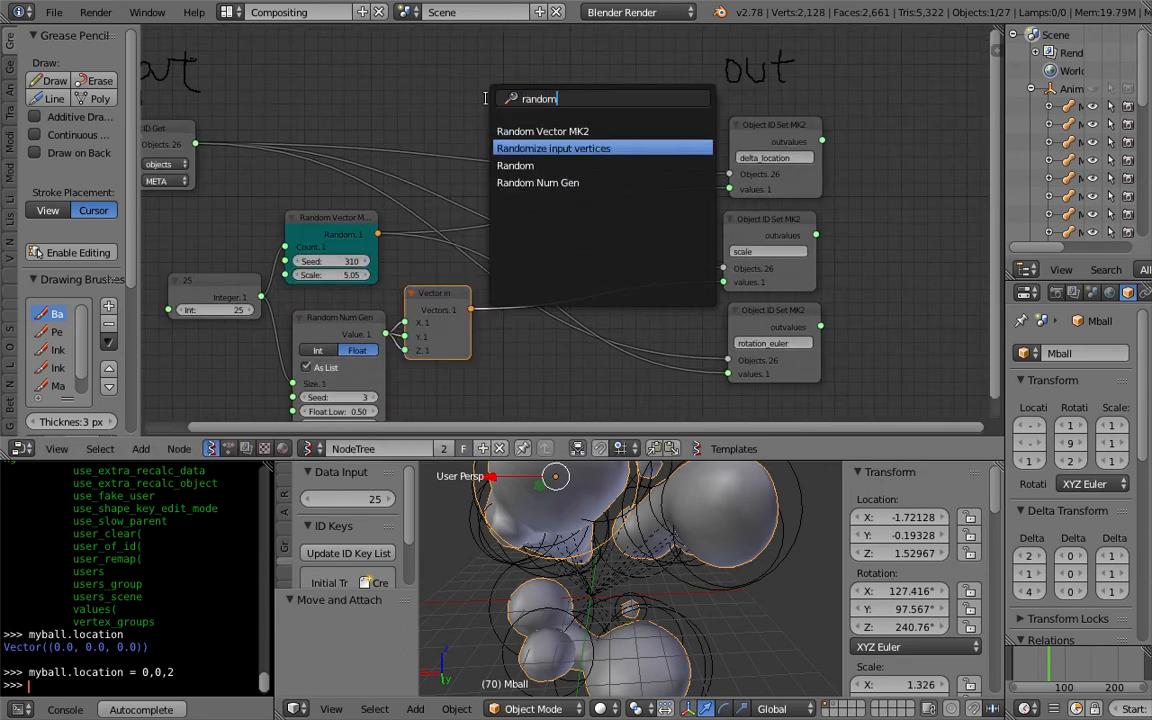
key("Return")
left_click(540, 201)
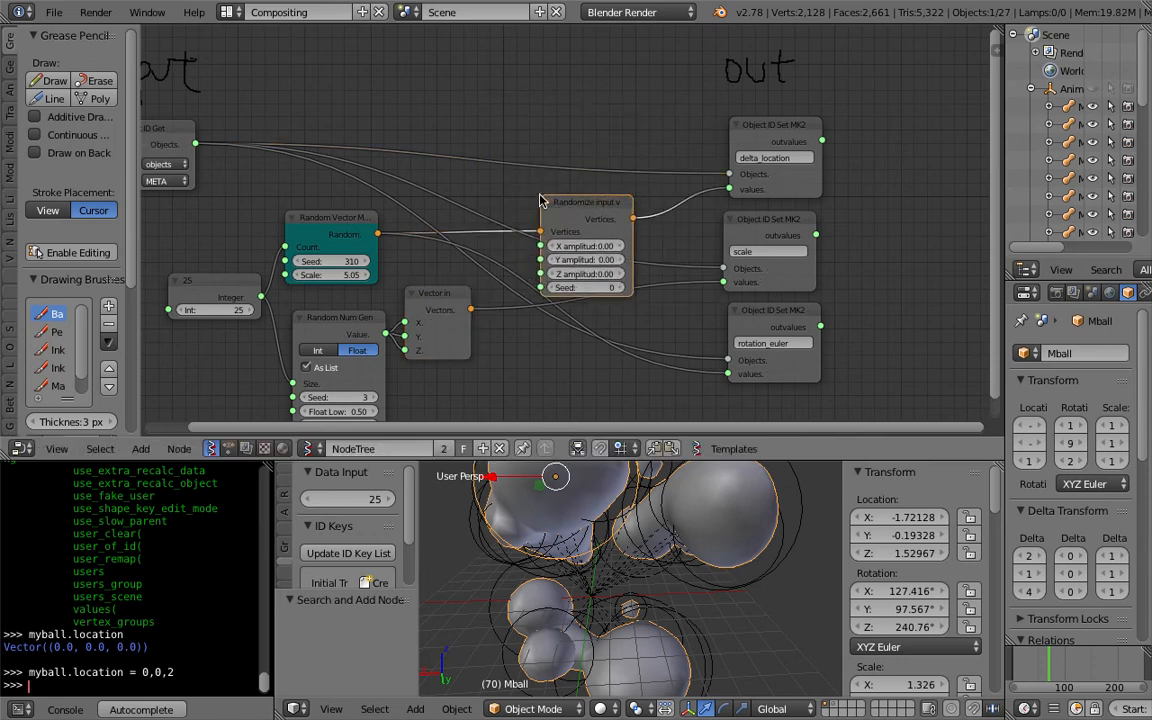
- Set the X, Y and Z amplitudes of the Randomize input vertices node to 2.52
scroll(540, 201, "up", 1)
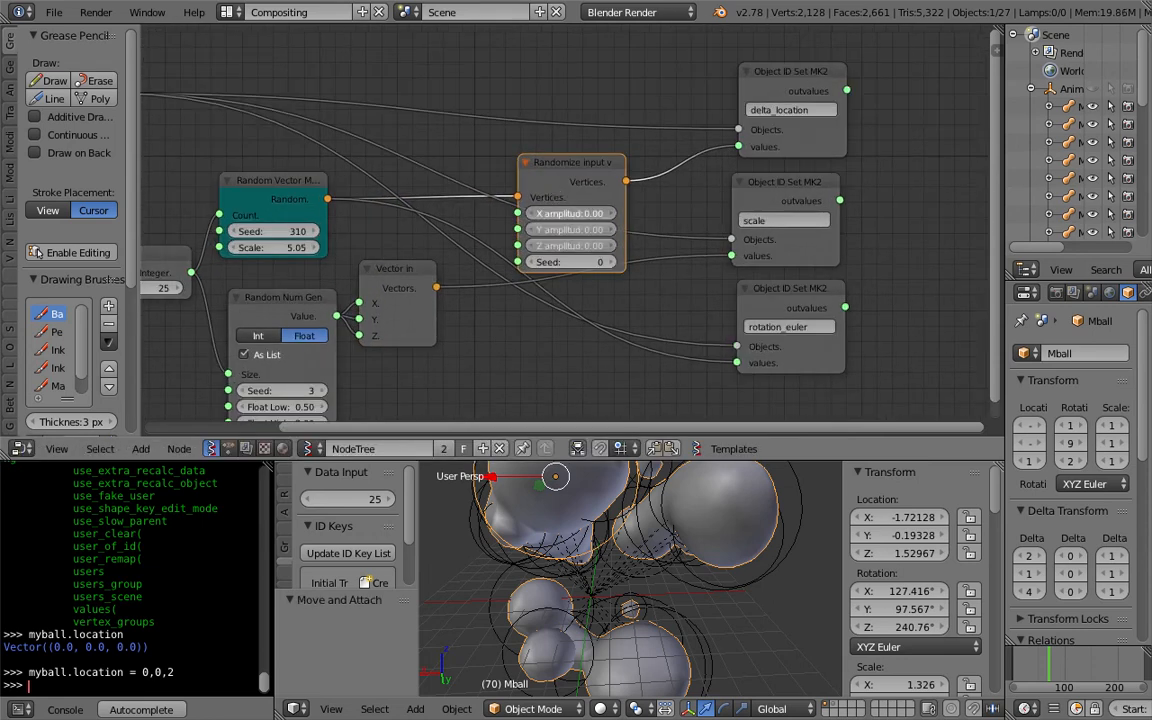
left_click_drag(571, 245, 696, 245)
middle_click_drag(720, 590, 701, 574)
scroll(643, 609, "down", 5)
scroll(700, 574, "up", 4)
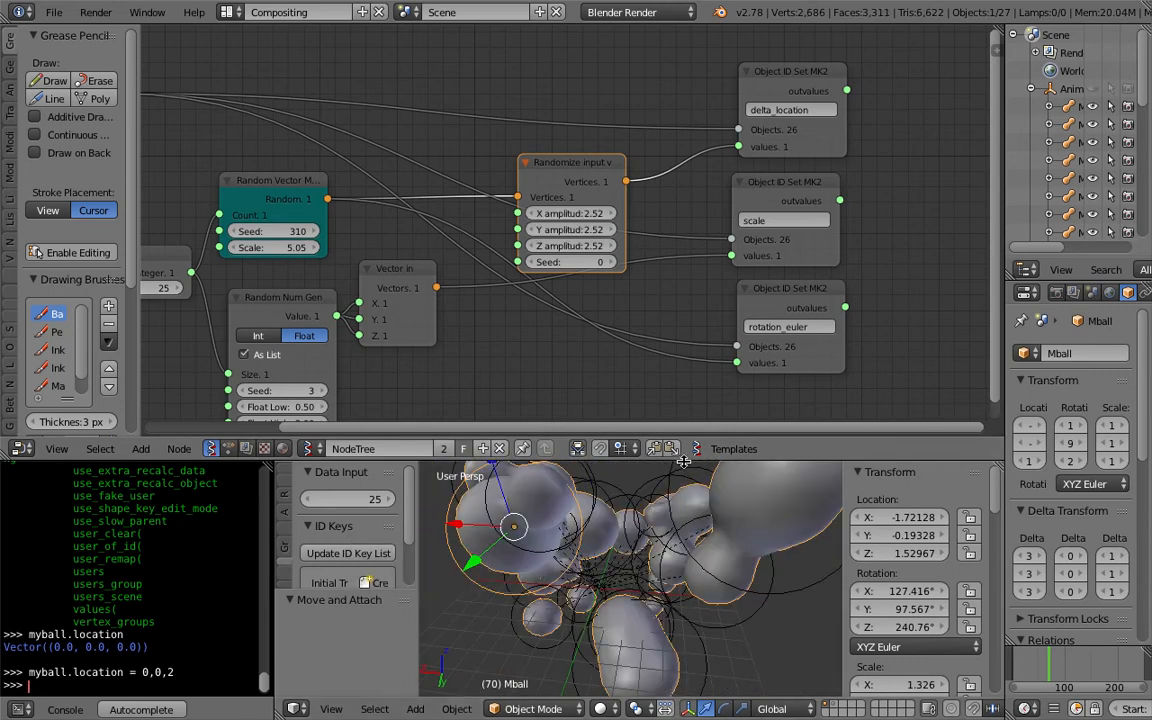
- Make the 3D viewport taller and view the scattered metaballs from another angle
left_click_drag(686, 460, 680, 413)
middle_click_drag(580, 545, 690, 550)
scroll(473, 270, "down", 2)
- Set Random Num Gen to seed 83, Float Low 1.10 and Float High 2.66, set Random Vector MK2 seed to 411, and save the file
middle_click_drag(473, 270, 493, 203)
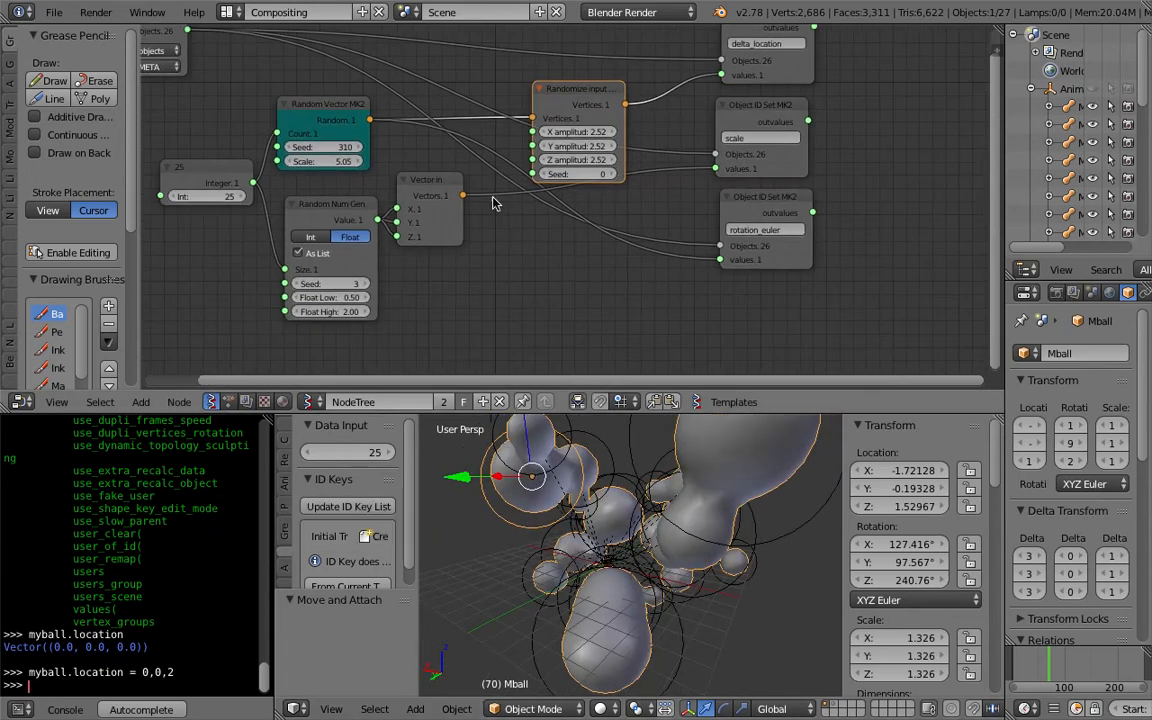
left_click_drag(330, 284, 480, 284)
left_click_drag(300, 147, 475, 147)
key("ctrl+s")
left_click(636, 601)
left_click_drag(352, 298, 414, 312)
middle_click_drag(620, 508, 693, 537)
scroll(693, 537, "down", 4)
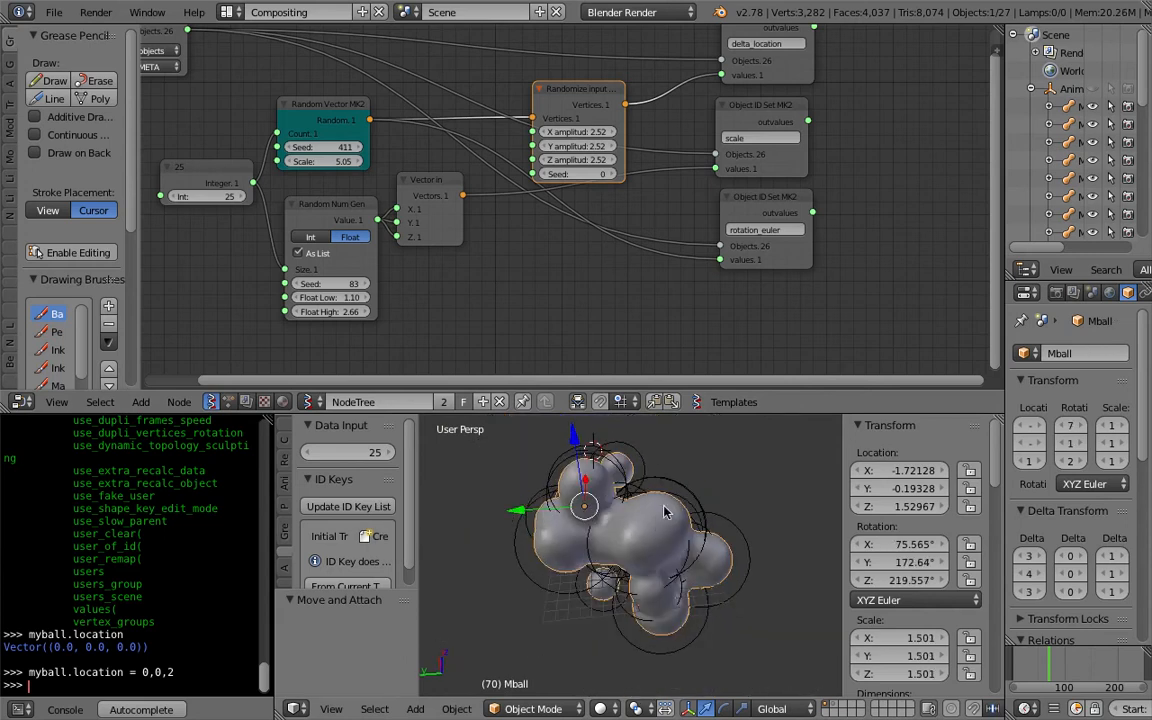
- Widen the properties area, set the metaball's View resolution to 1.125, and save the file
left_click_drag(967, 243, 800, 245)
left_click(995, 293)
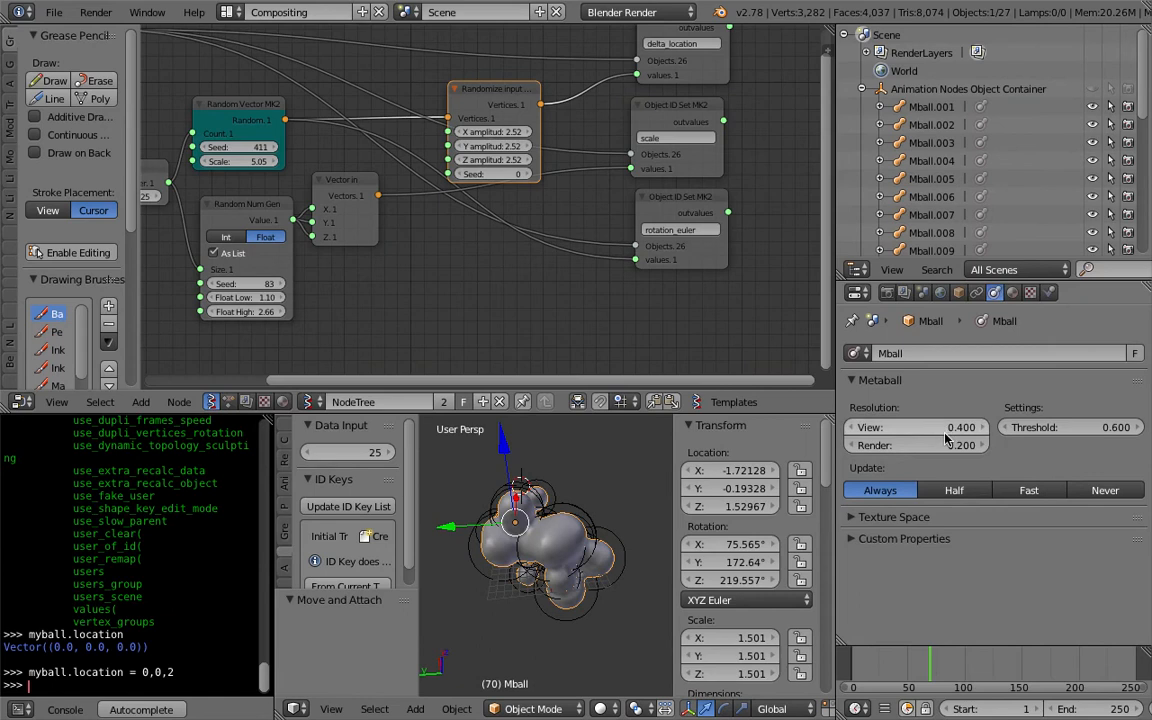
left_click_drag(916, 427, 934, 427)
middle_click_drag(450, 500, 588, 507)
key("ctrl+s")
left_click(578, 510)
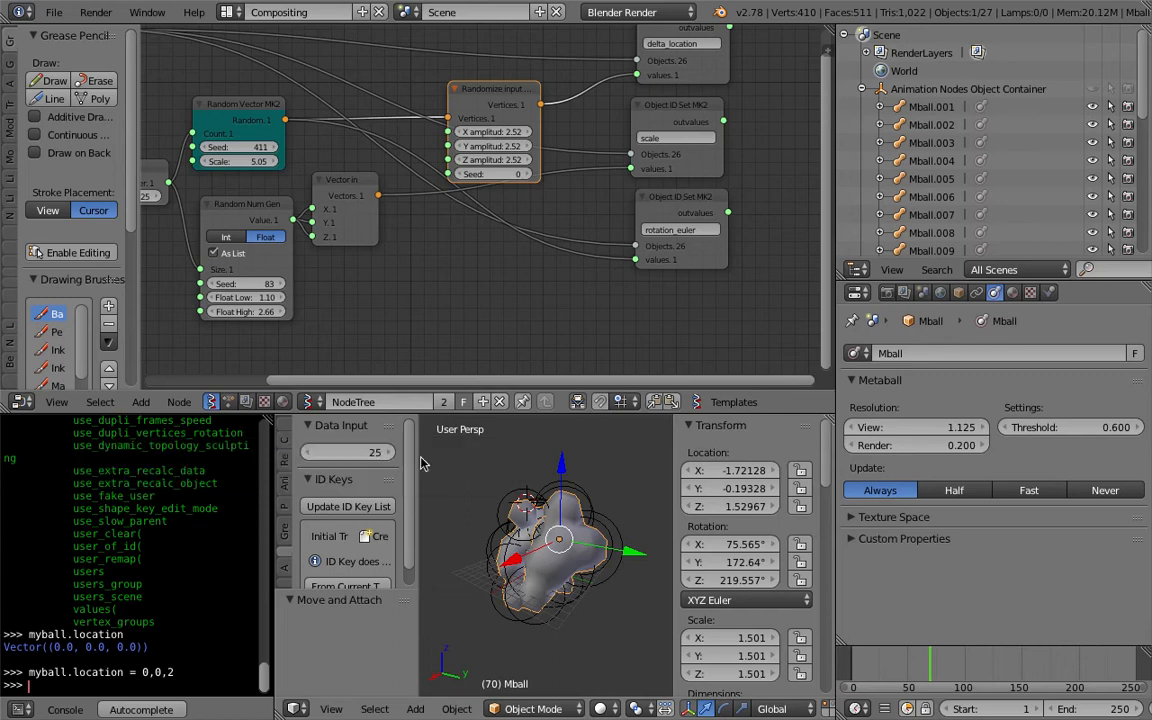
- Save the file under the incremented name ANSV_metaballs_more_003.blend
left_click(59, 14)
left_click(94, 149)
left_click(59, 14)
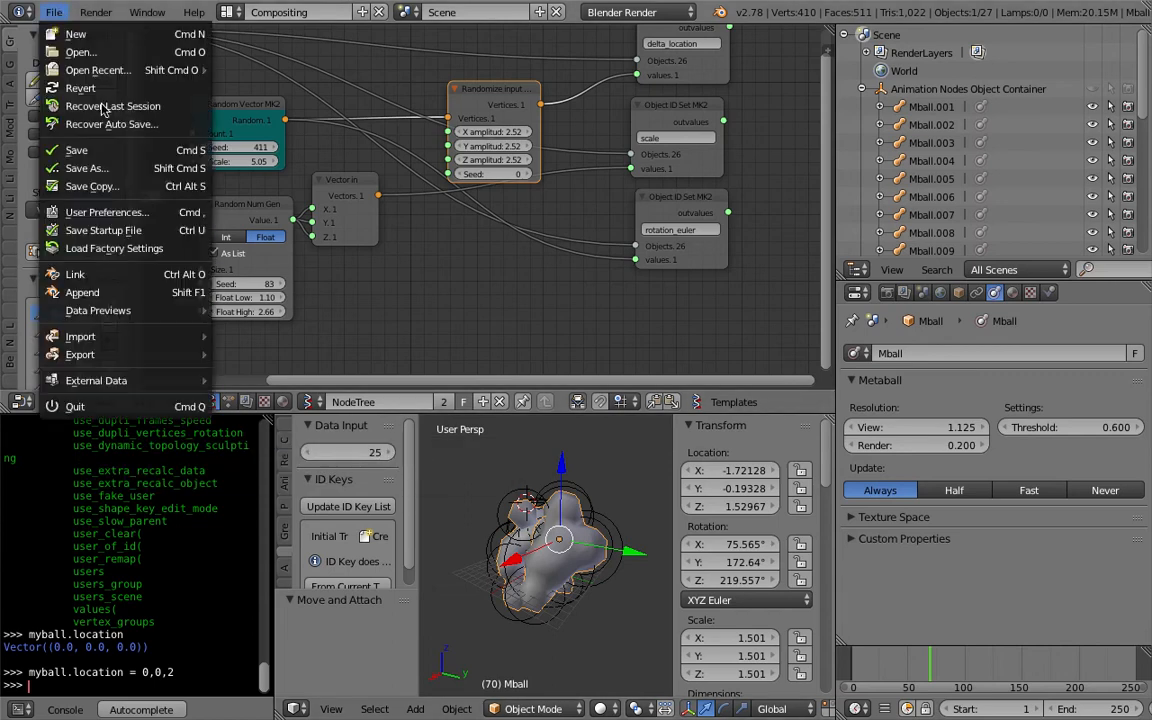
left_click(87, 168)
left_click(1020, 80)
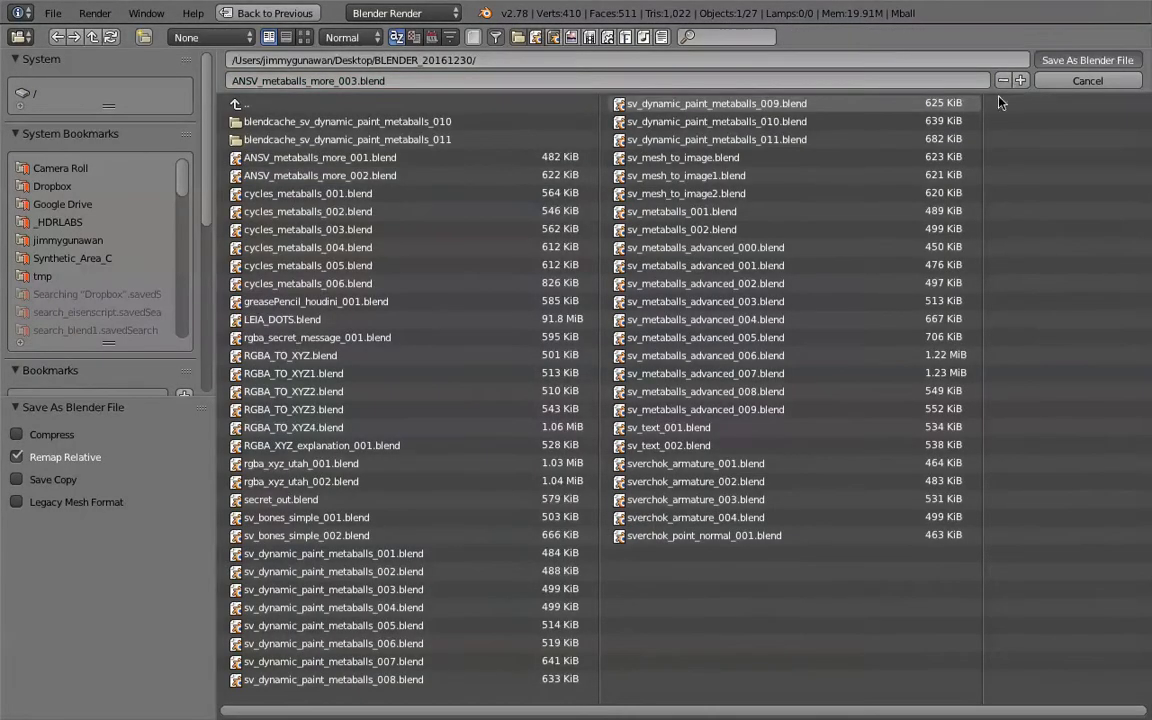
key("Return")
- Hide the viewport's transform sidebar and save over the current file
left_click_drag(669, 481, 946, 479)
scroll(608, 496, "up", 5)
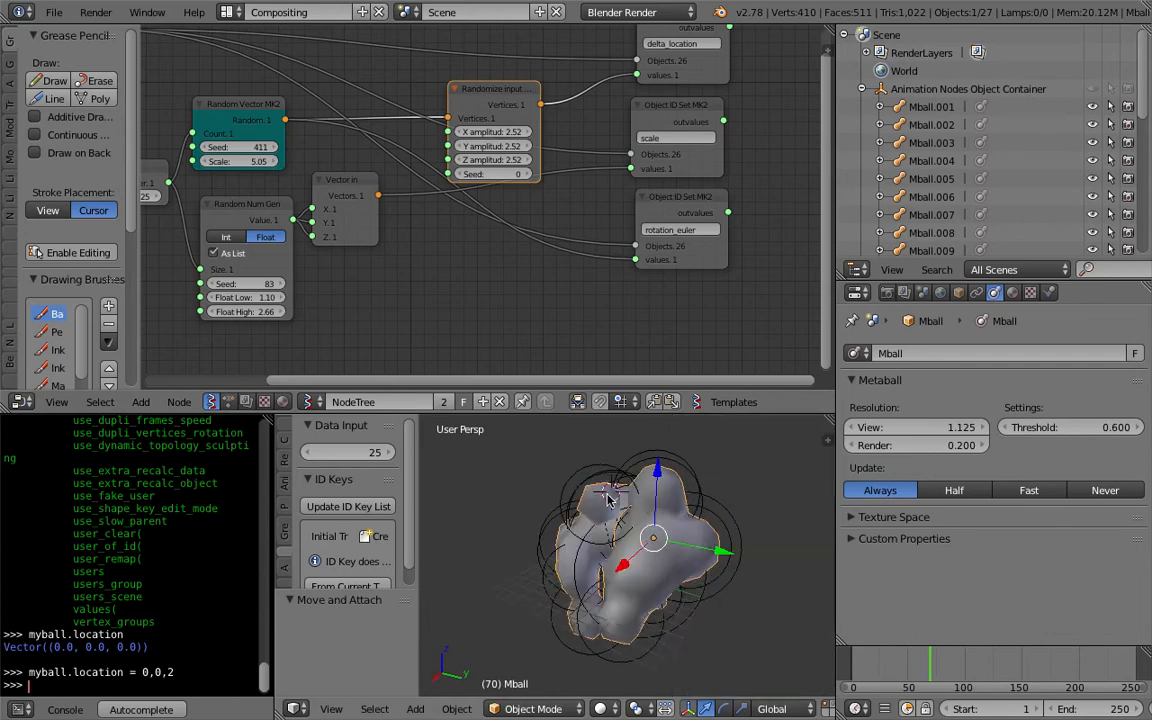
key("ctrl+s")
key("Return")
- Set the Data Input instance count and the integer node to 100, and move the timeline to frame 49
scroll(457, 471, "down", 2)
left_click(364, 452)
type("100")
key("Return")
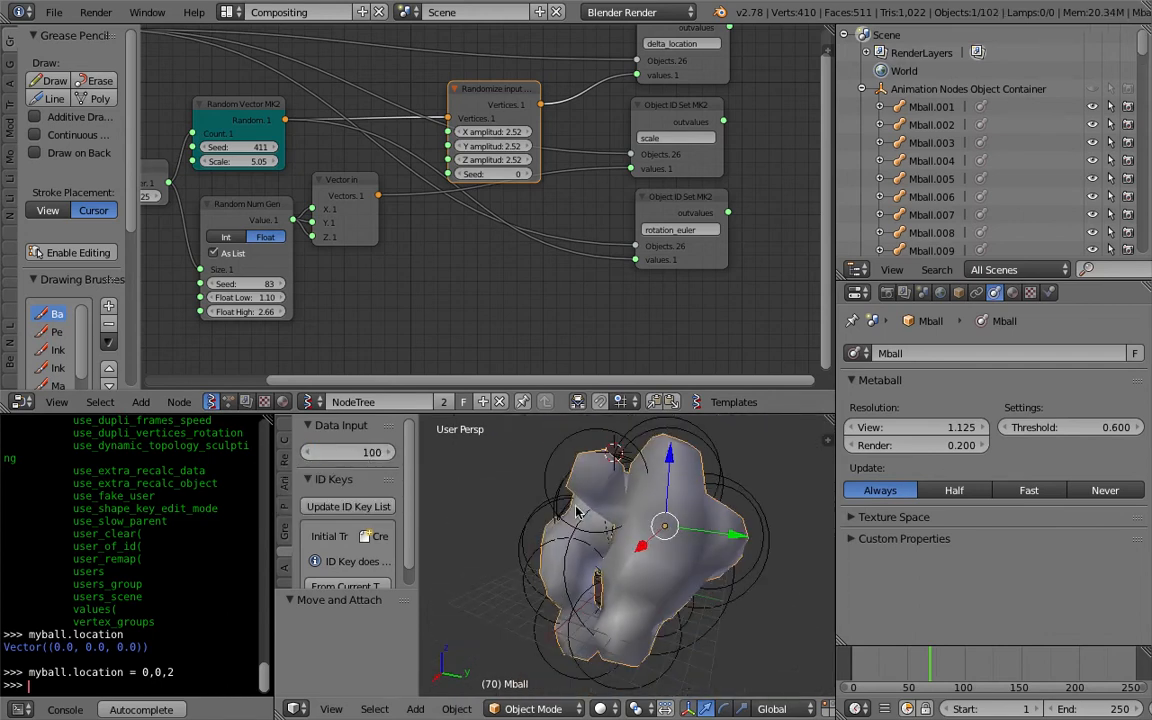
middle_click_drag(415, 318, 497, 301)
left_click(233, 176)
type("100")
key("Return")
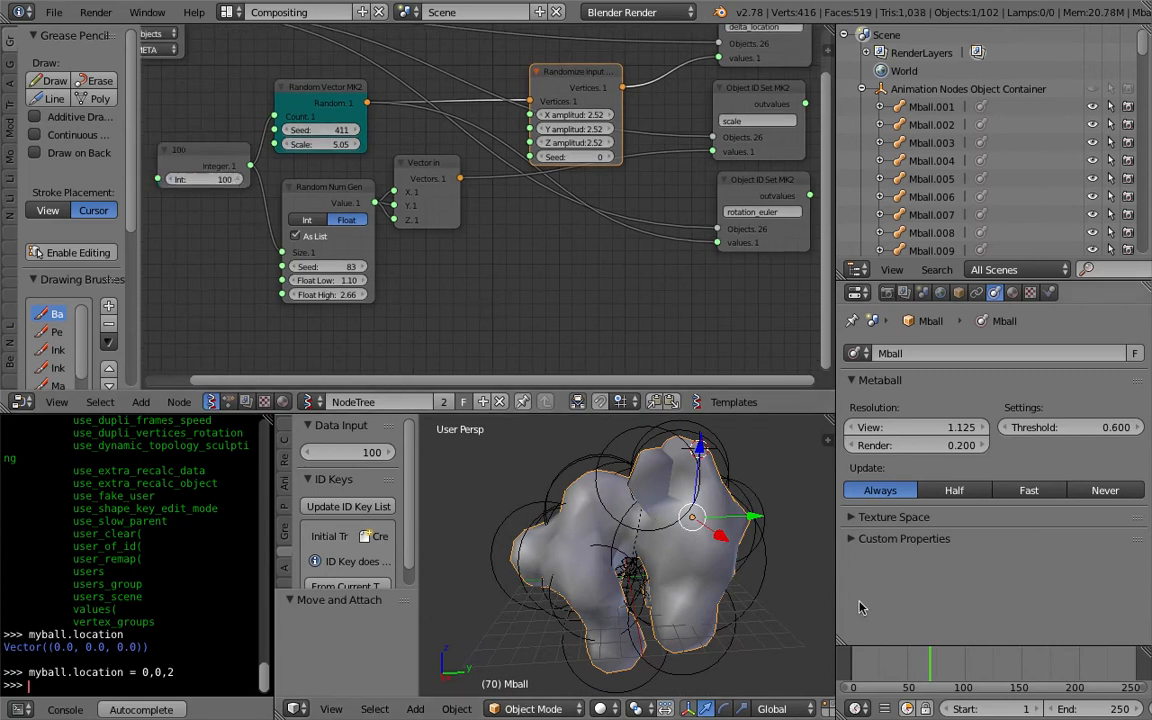
left_click(907, 668)
- Set the Random Vector MK2 seed to 444 and the metaball's View resolution to 0.575
left_click_drag(328, 135, 361, 135)
middle_click_drag(704, 545, 531, 535)
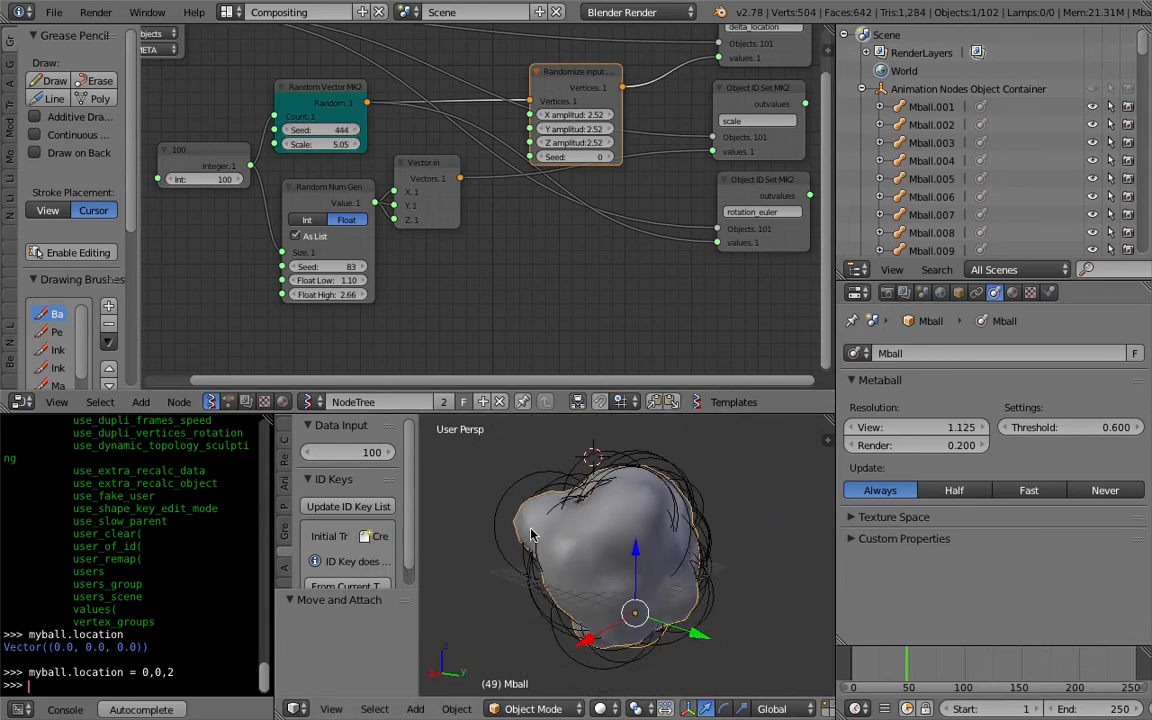
middle_click_drag(531, 535, 476, 497)
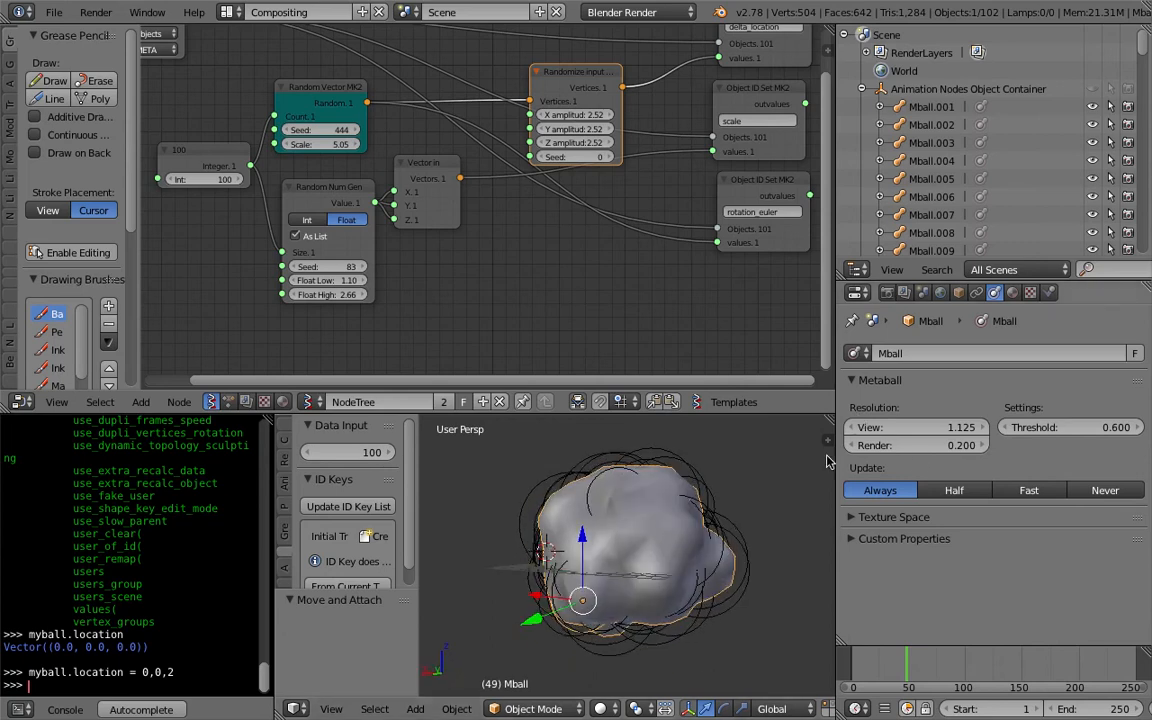
left_click_drag(962, 427, 908, 427)
middle_click_drag(660, 553, 742, 591)
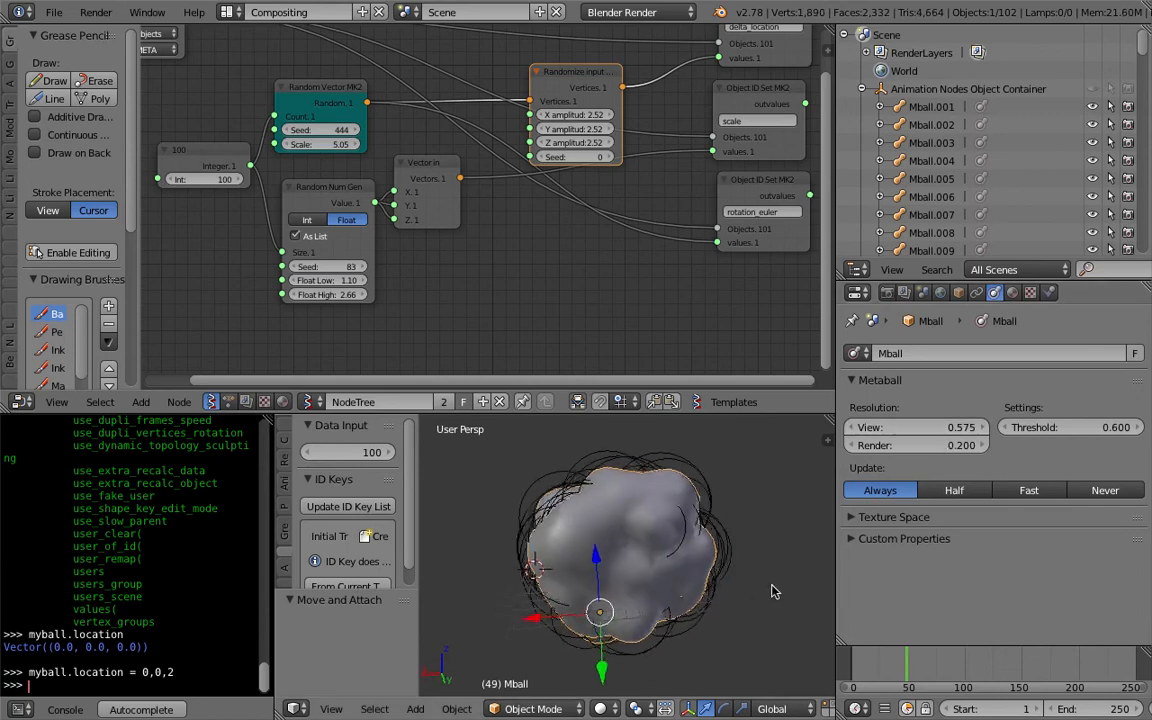
- Set the Random Vector MK2 Scale to 11.44, and the Randomize node's X, Y and Z amplitudes to 2.88 with seed 80
left_click_drag(328, 145, 440, 145)
middle_click_drag(681, 536, 508, 562)
middle_click_drag(339, 187, 277, 237)
left_click_drag(516, 193, 610, 207)
middle_click_drag(639, 457, 662, 561)
scroll(612, 637, "up", 5)
scroll(652, 541, "up", 2)
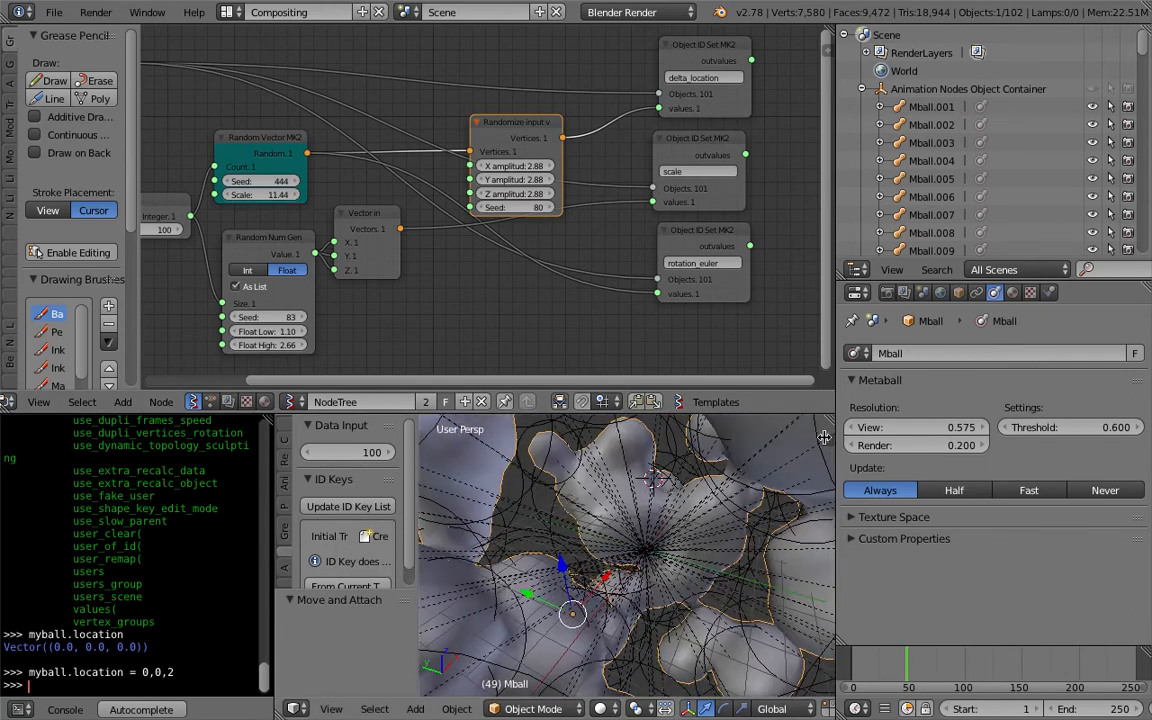
- Show the viewport's Shading settings, and select and collapse the Animation Nodes Object Container in the outliner
left_click(822, 437)
scroll(763, 600, "down", 15)
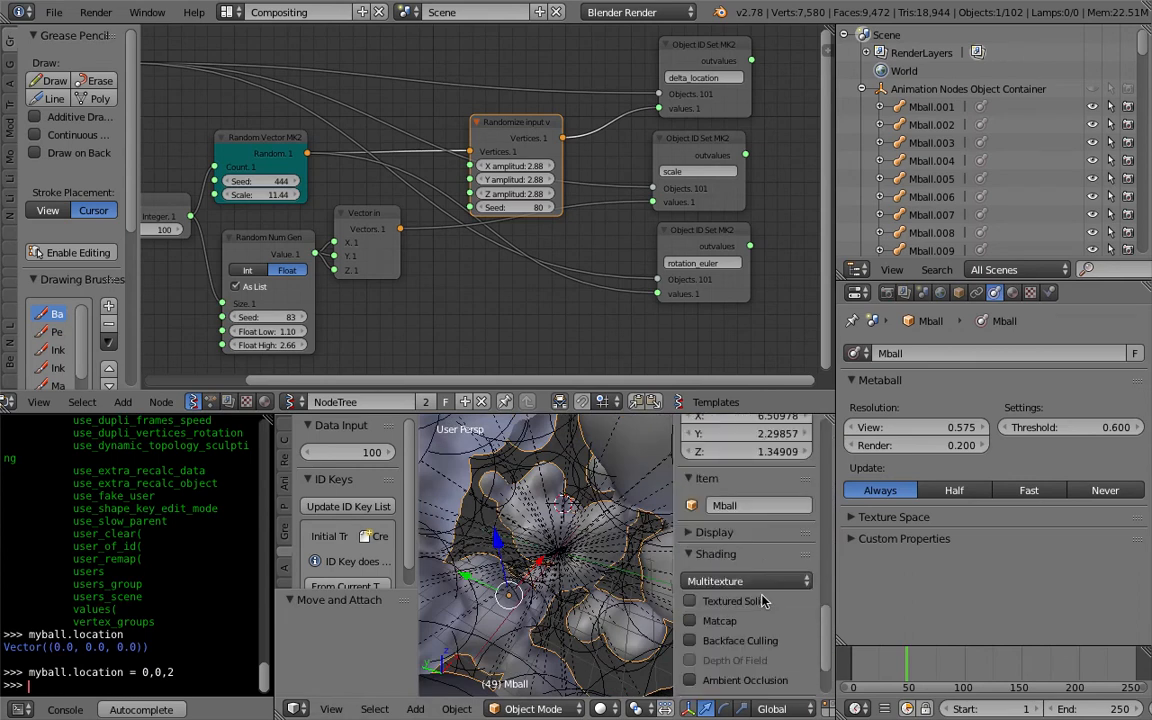
left_click(935, 91)
left_click(864, 89)
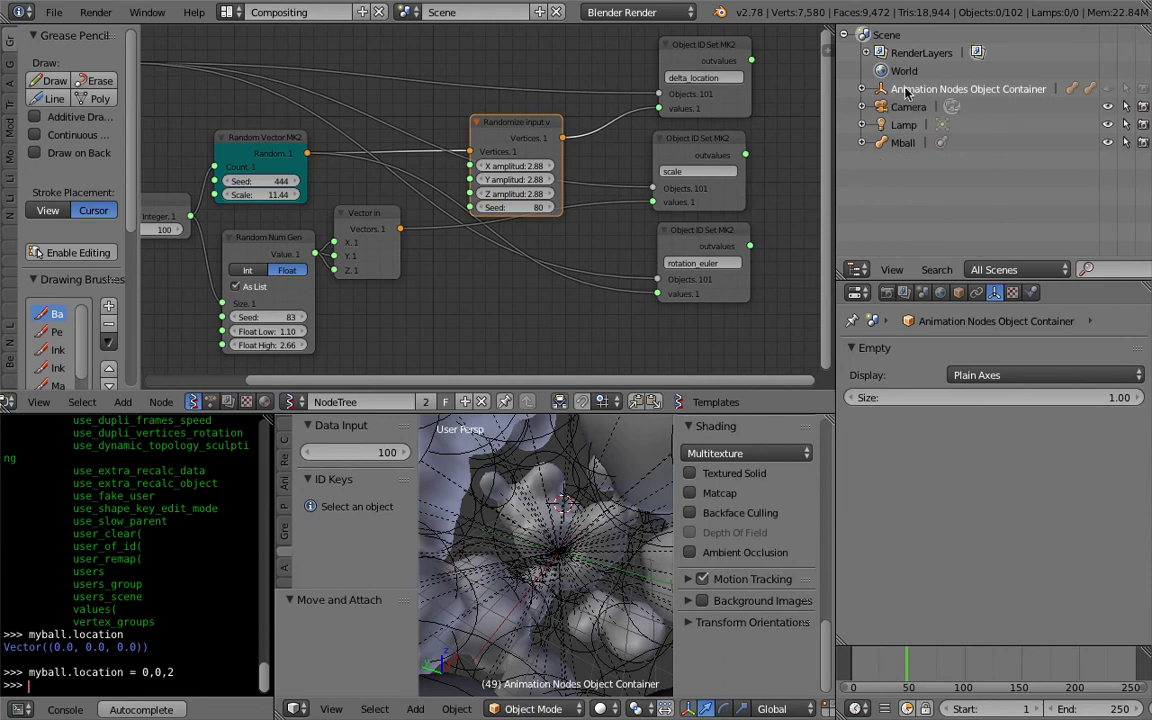
- Expand the Animation Nodes Object Container in the outliner to examine its contents, and collapse it again
left_click(864, 89)
left_click(864, 89)
left_click(864, 89)
scroll(929, 172, "down", 1)
scroll(935, 182, "up", 1)
mouse_move(1143, 47)
left_mouse_down()
mouse_move(1143, 228)
mouse_move(1113, 246)
mouse_move(1148, 28)
left_mouse_up()
left_click(862, 89)
scroll(511, 576, "down", 4)
middle_click_drag(560, 545, 542, 564)
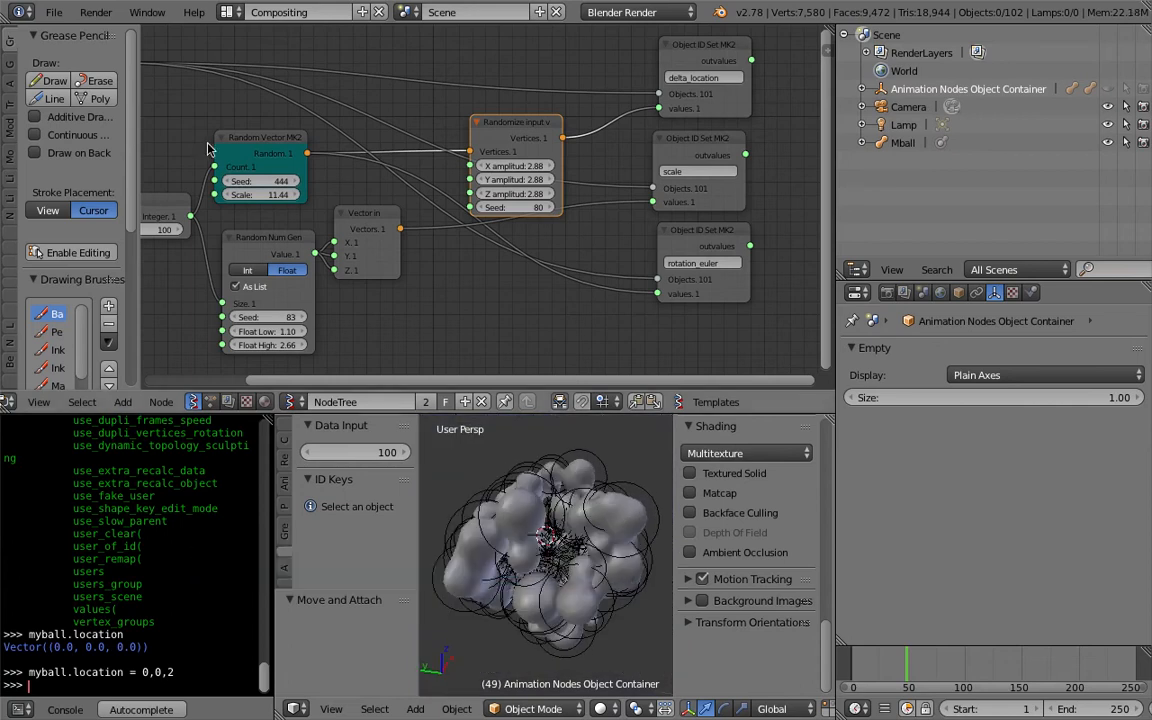
- Hide both side shelves of the 3D viewport and select the Mball metaball
left_click_drag(416, 470, 330, 474)
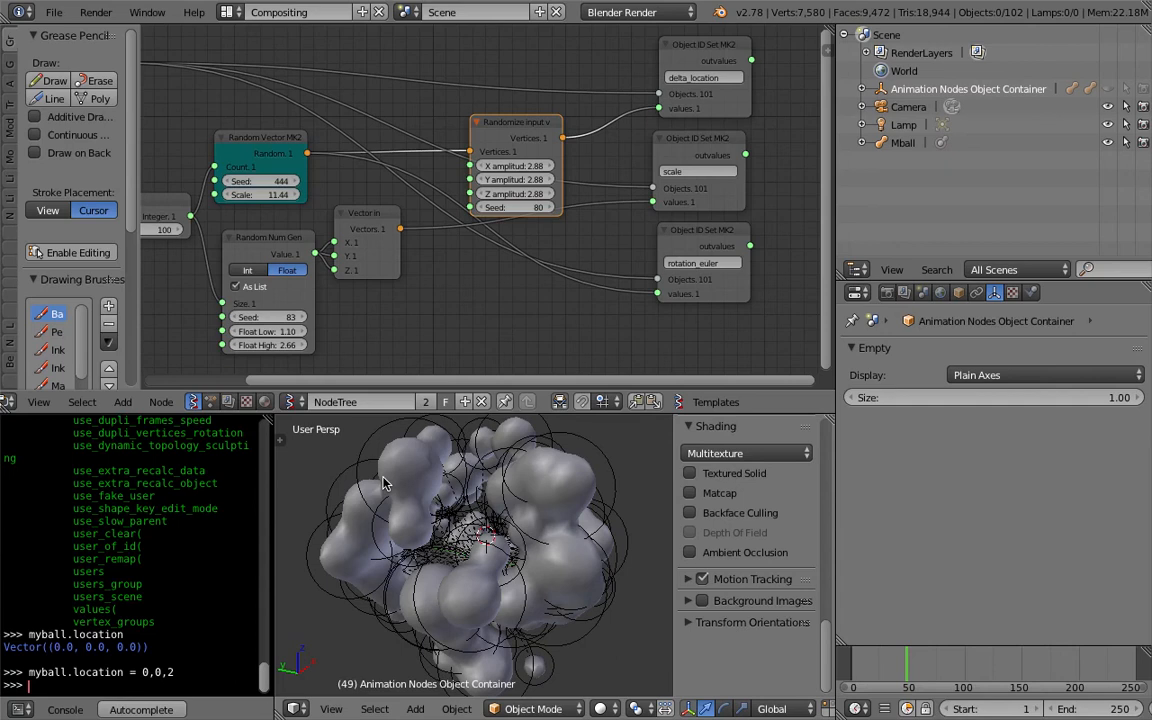
left_click_drag(671, 523, 792, 505)
mouse_move(720, 498)
middle_mouse_down()
mouse_move(463, 498)
mouse_move(543, 515)
mouse_move(706, 517)
middle_mouse_up()
right_click(663, 519)
scroll(610, 518, "down", 3)
- Save the blend file, overwriting the existing version
key("ctrl+s")
middle_click_drag(596, 517, 706, 587)
left_click(531, 508)
- Examine the merged metaball cluster from several sides and from inside
scroll(588, 536, "up", 2)
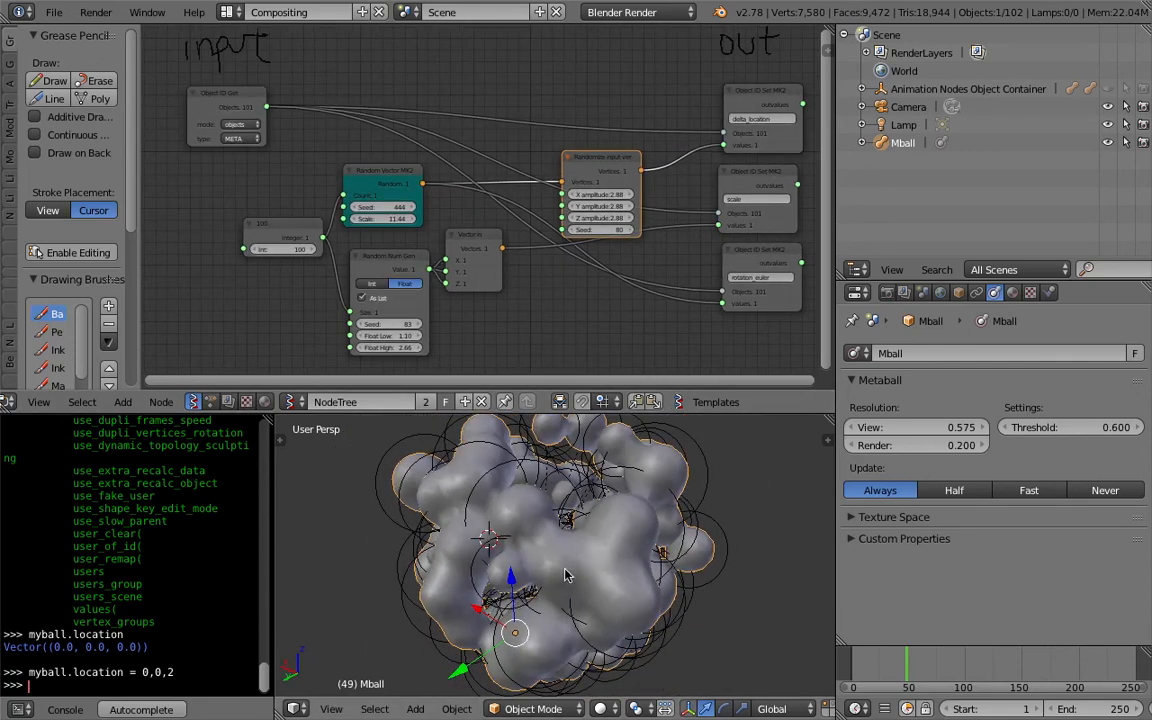
scroll(565, 575, "up", 8)
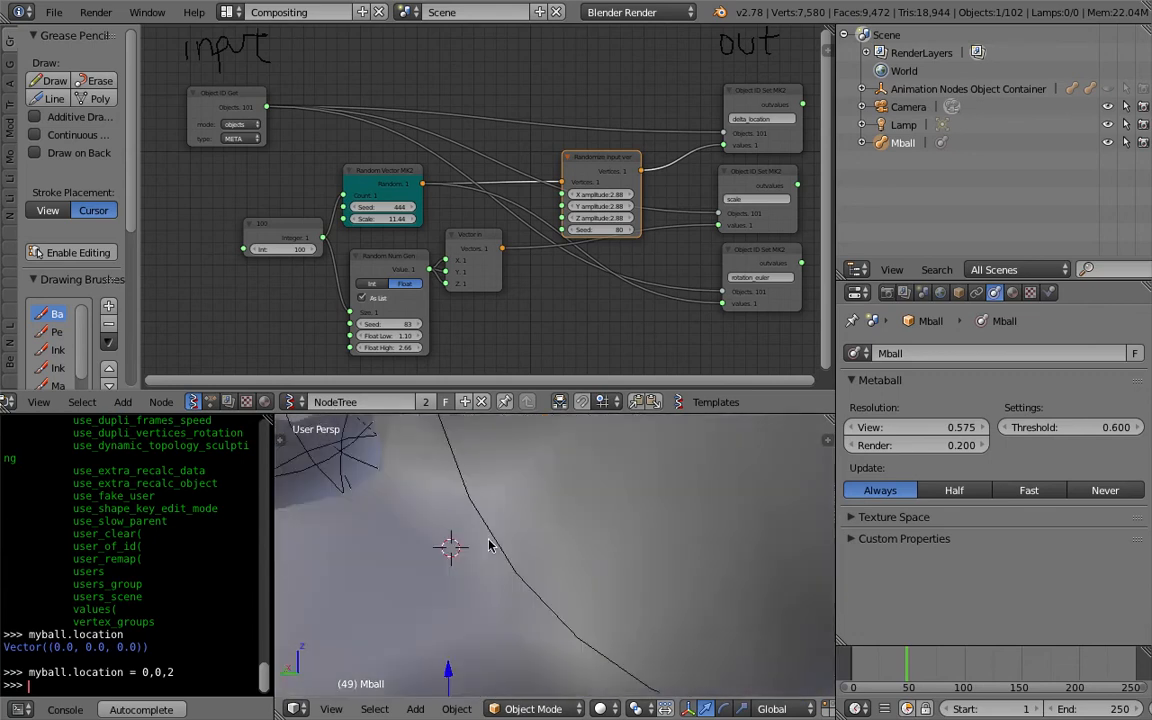
scroll(489, 545, "down", 6)
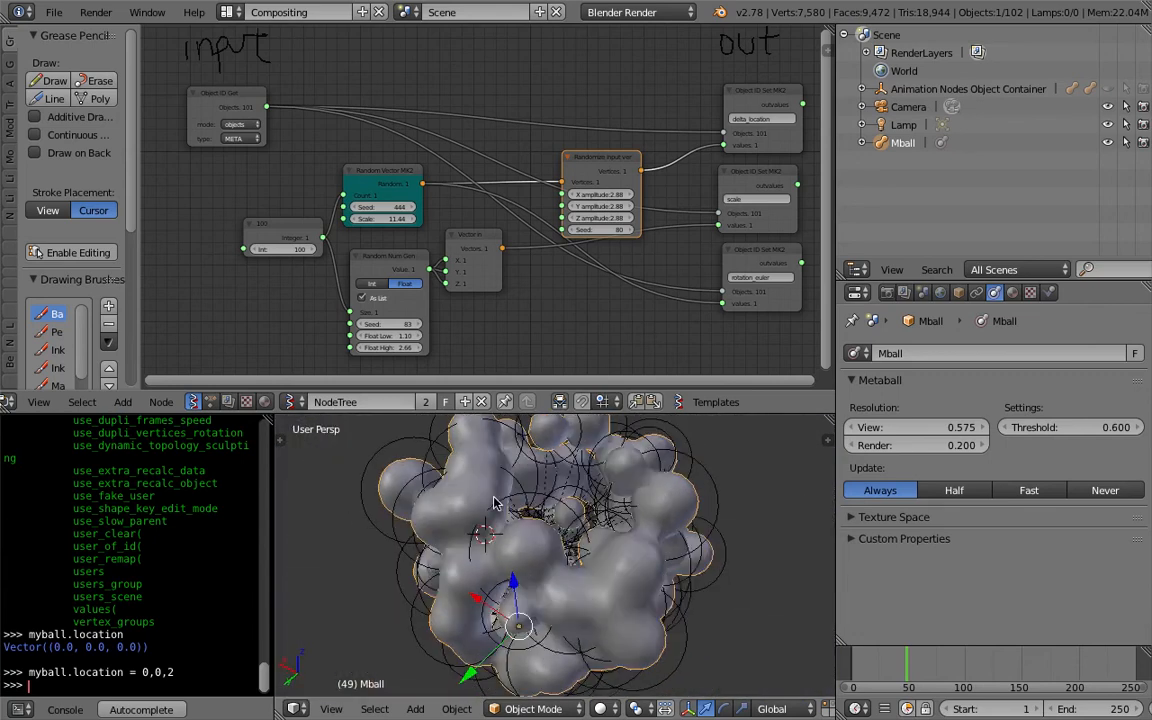
scroll(493, 503, "up", 4)
middle_click_drag(602, 542, 542, 505)
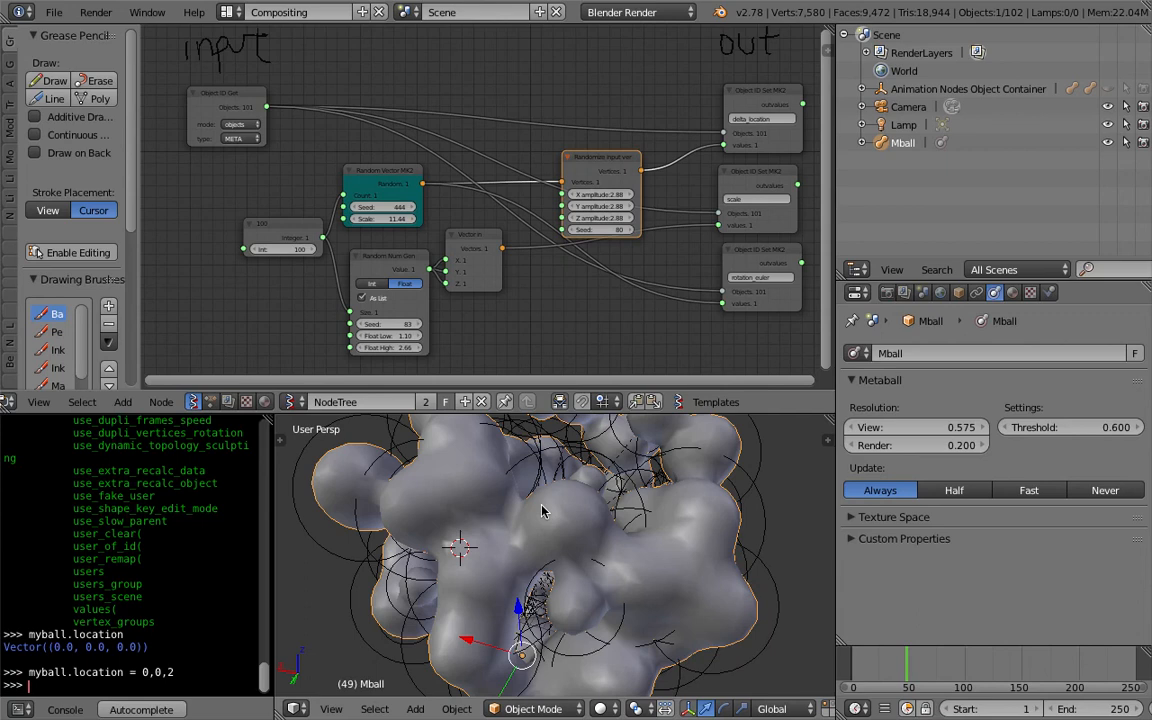
scroll(542, 511, "down", 5)
middle_click_drag(662, 578, 530, 510)
scroll(558, 568, "up", 4)
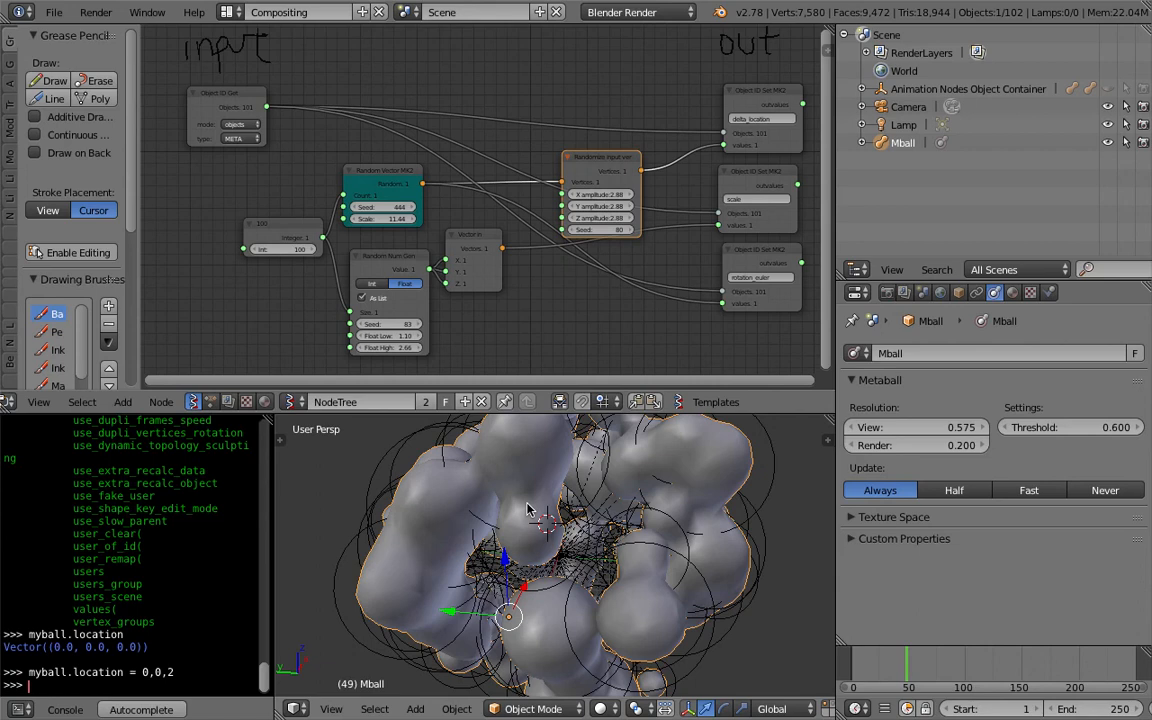
middle_click_drag(527, 514, 556, 560)
scroll(556, 560, "up", 5)
scroll(556, 560, "up", 8)
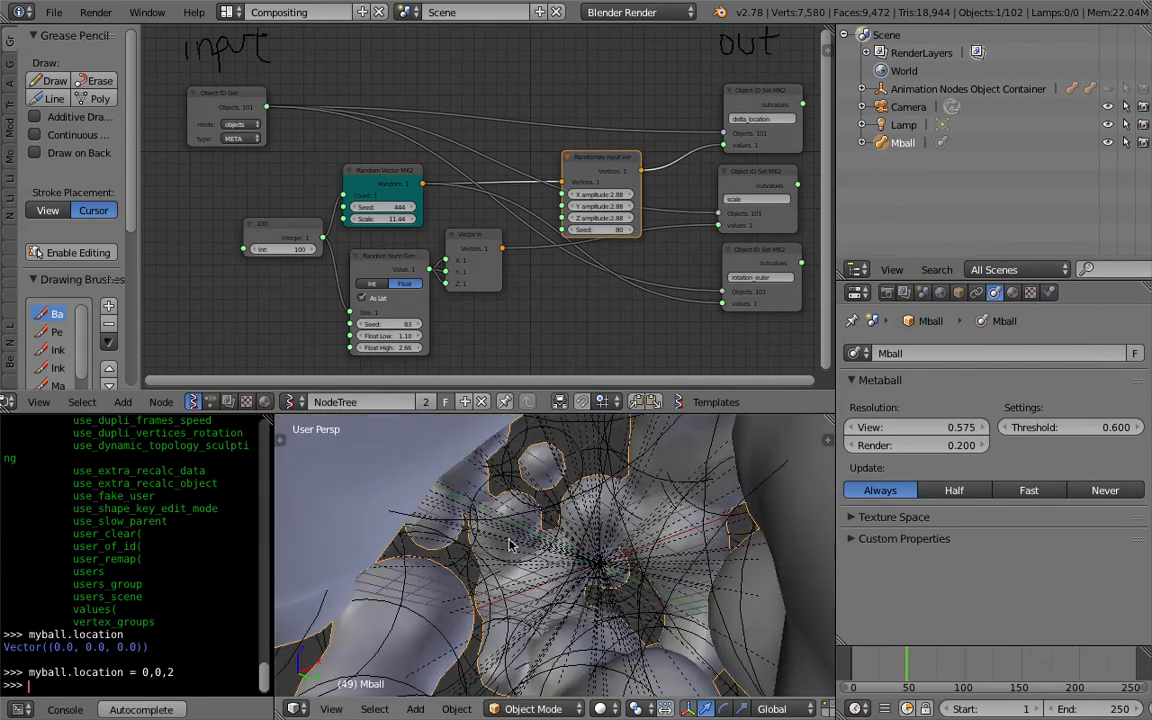
scroll(533, 510, "down", 10)
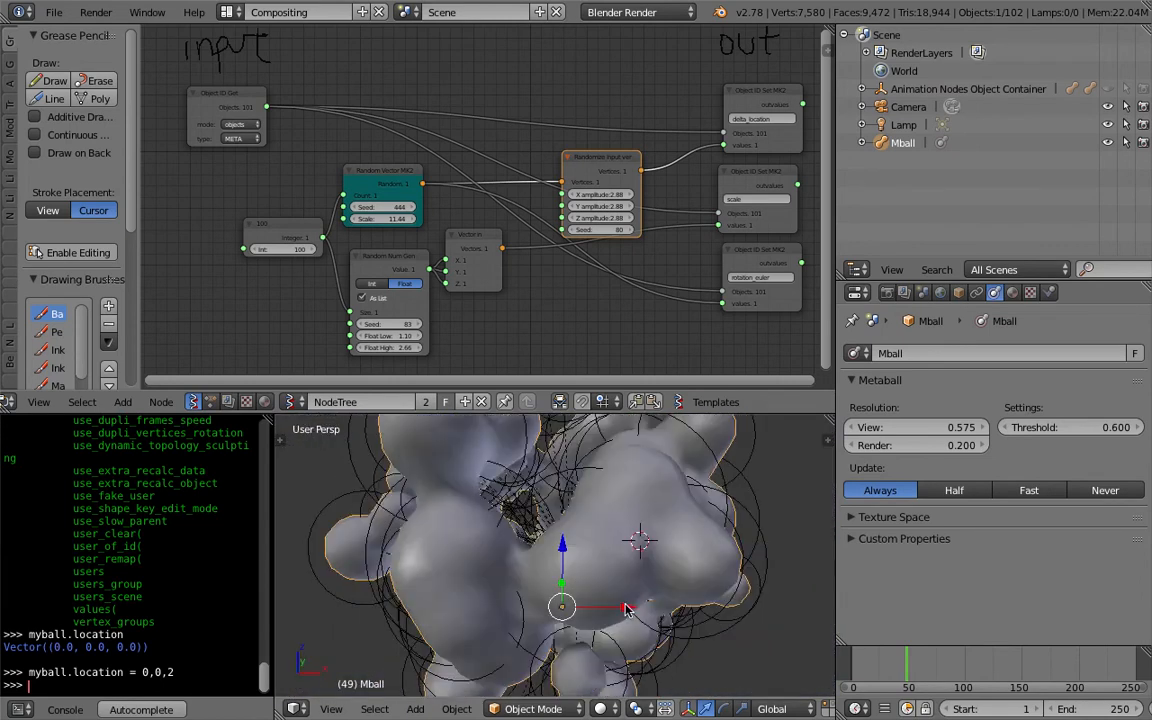
- Save the blend file again over the existing version
middle_click_drag(606, 585, 661, 596)
key("ctrl+s")
left_click(661, 597)
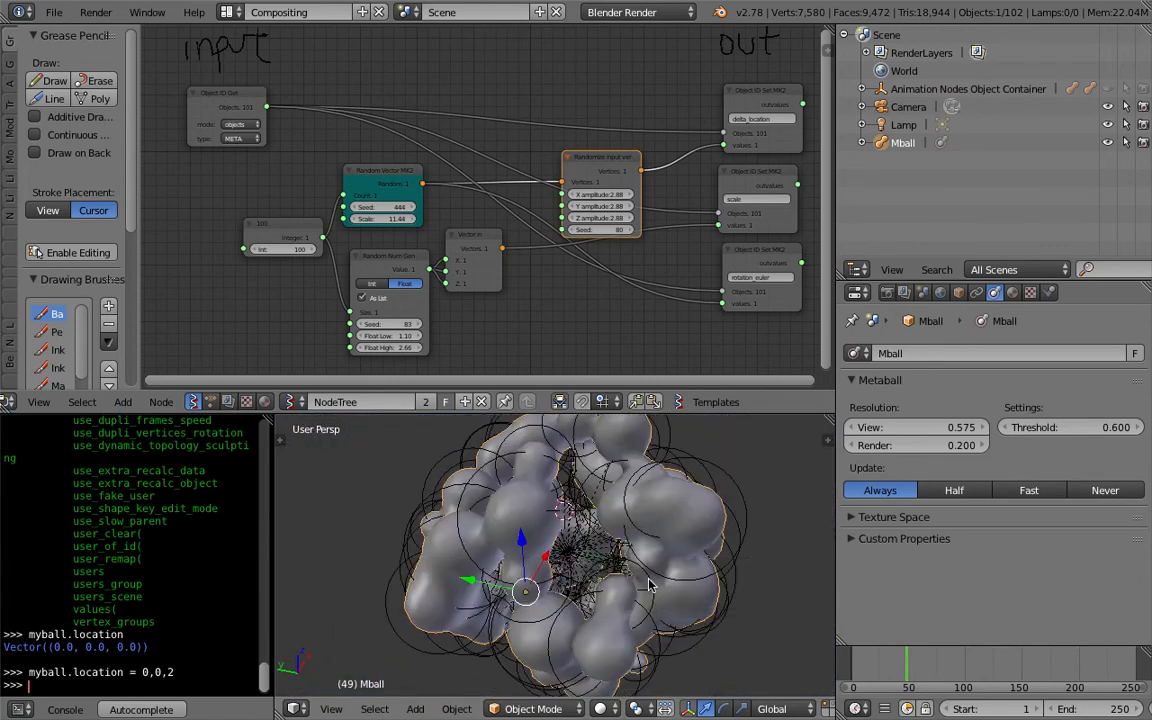
- Move the Randomize node up above the Random Vector MK2 node and set its X, Y and Z amplitudes to 3.03
middle_click_drag(634, 551, 599, 556)
middle_click_drag(462, 304, 440, 301)
middle_click_drag(550, 203, 560, 204)
left_click_drag(588, 156, 556, 40)
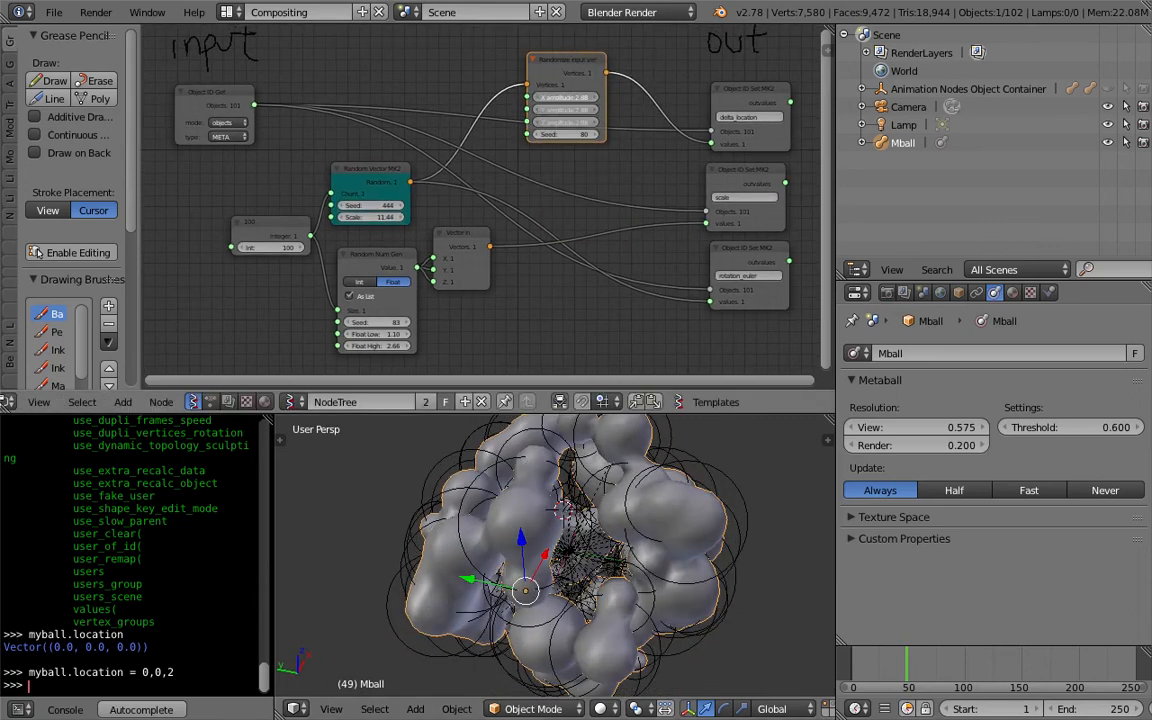
left_click_drag(568, 98, 583, 98)
middle_click_drag(549, 562, 537, 559)
middle_click_drag(469, 533, 595, 527)
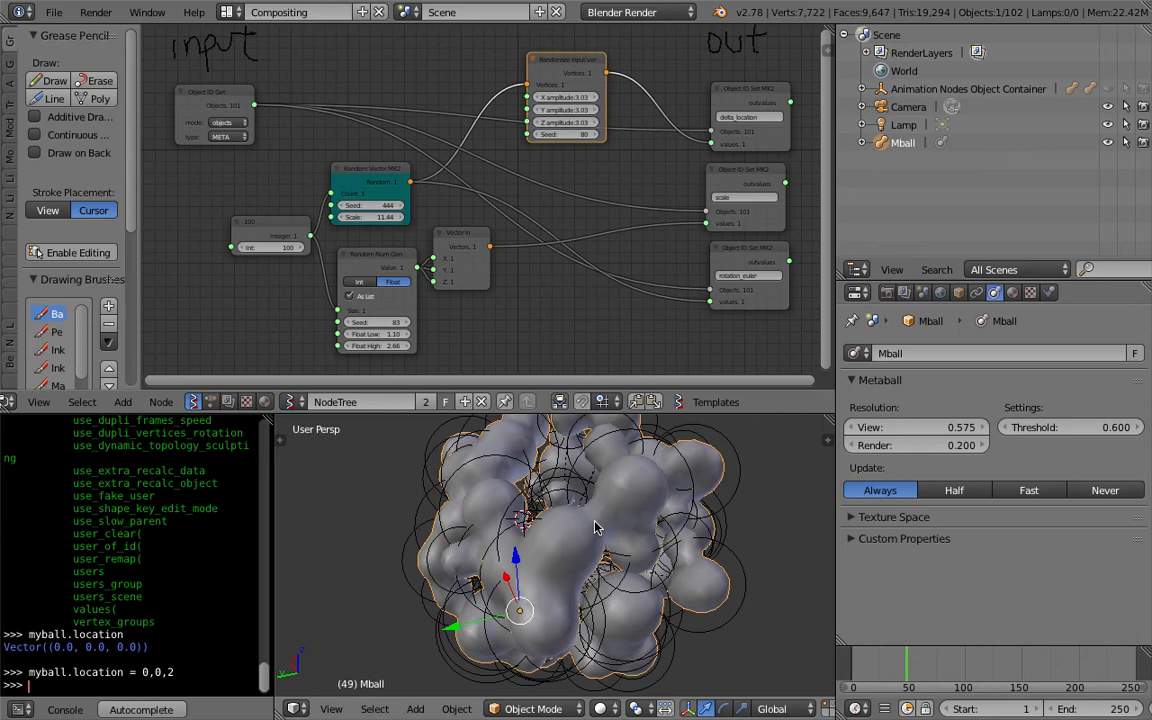
- Bring back the viewport's tool shelf and set the Data Input instance count to 5000
key("t")
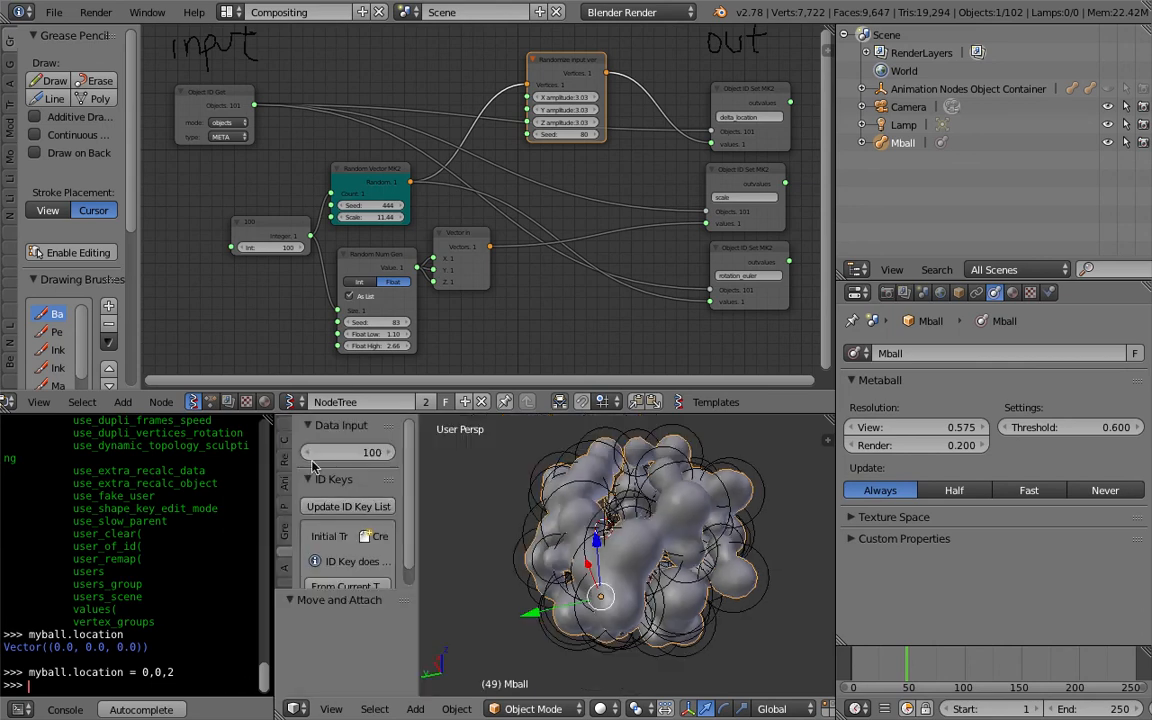
left_click(355, 453)
type("5000")
key("Return")
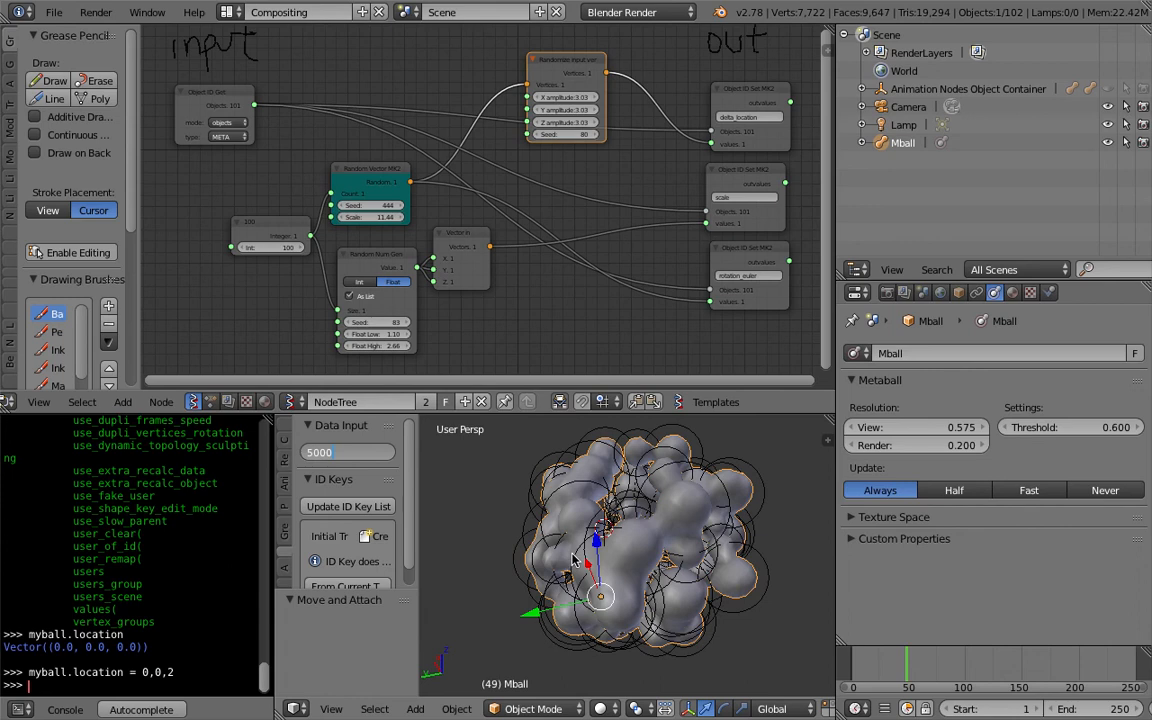